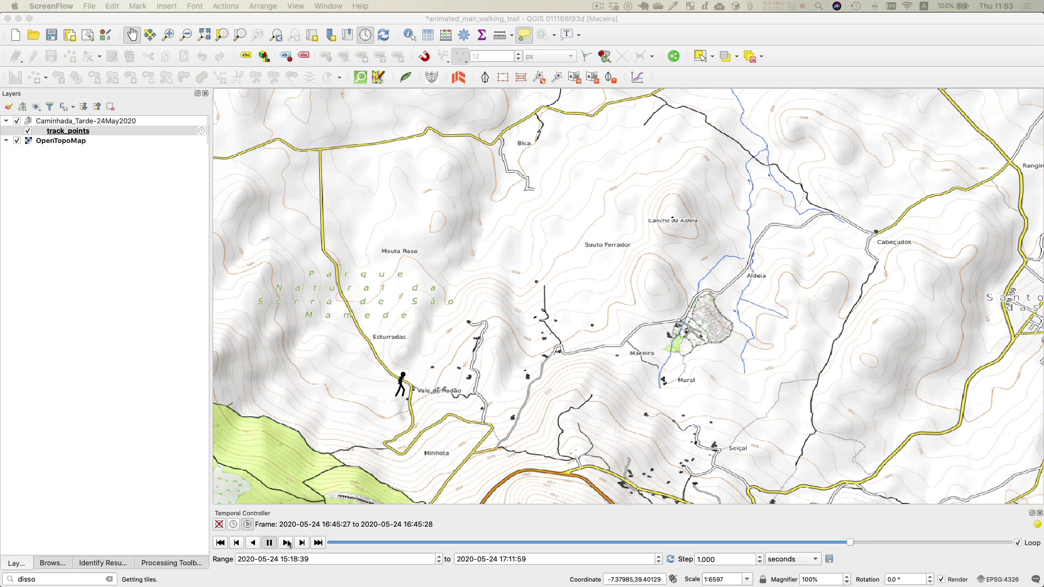
# Play the temporal animation so the walking-man marker moves along track_points over OpenTopoMap.
pyautogui.click(287, 543)
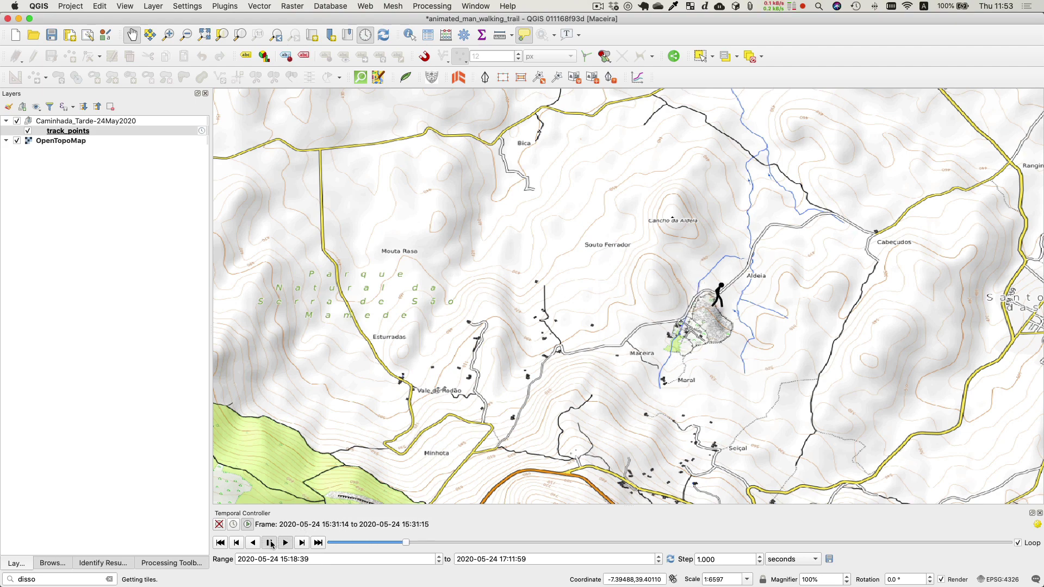
# In the browser, search Google Images for 'walking dead zombie eating gif'.
pyautogui.press('super+Tab')
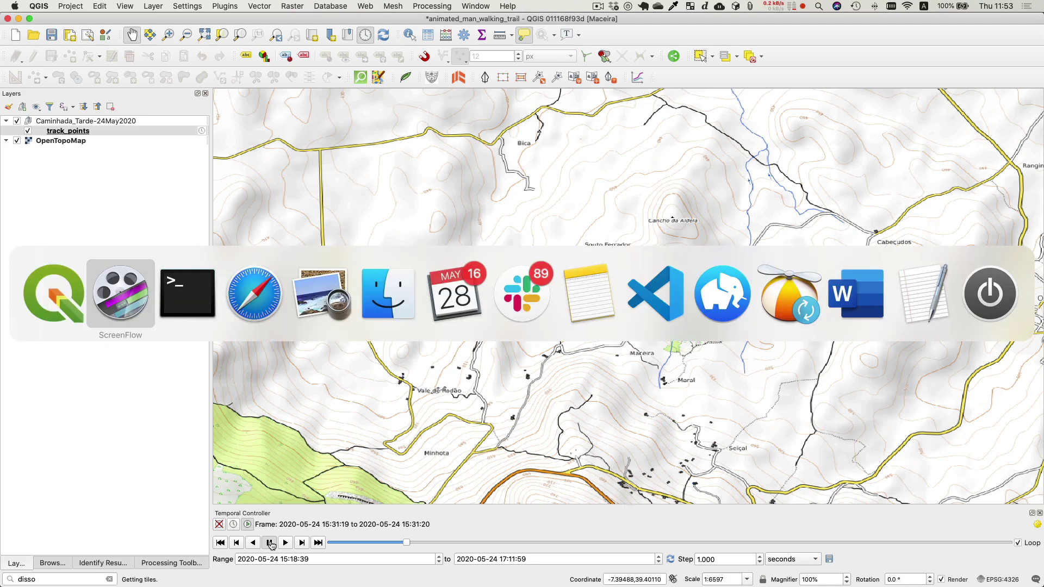
pyautogui.press('super+Tab')
pyautogui.press('super+Tab')
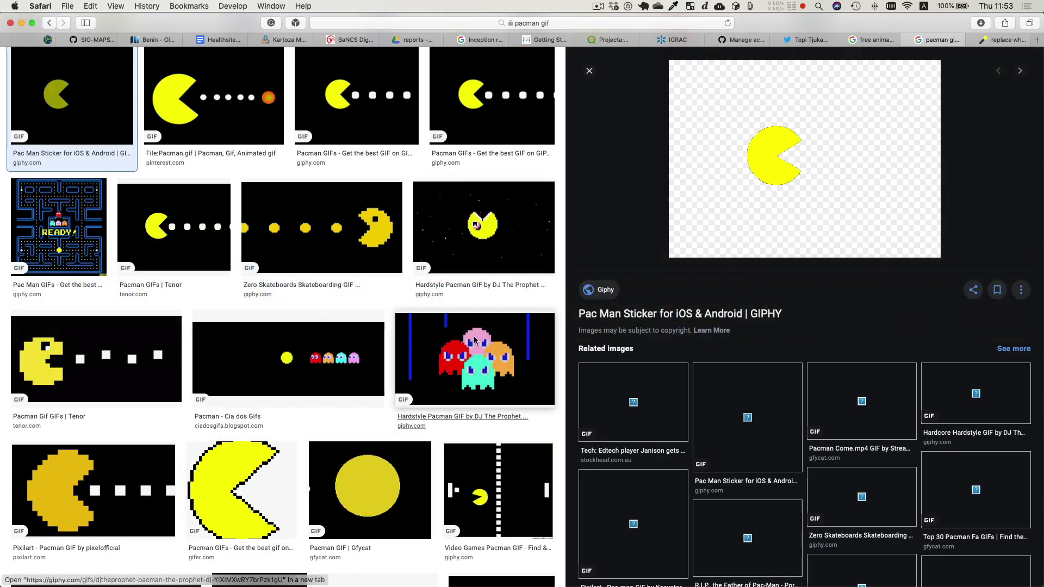
pyautogui.scroll(4, 424, 177)
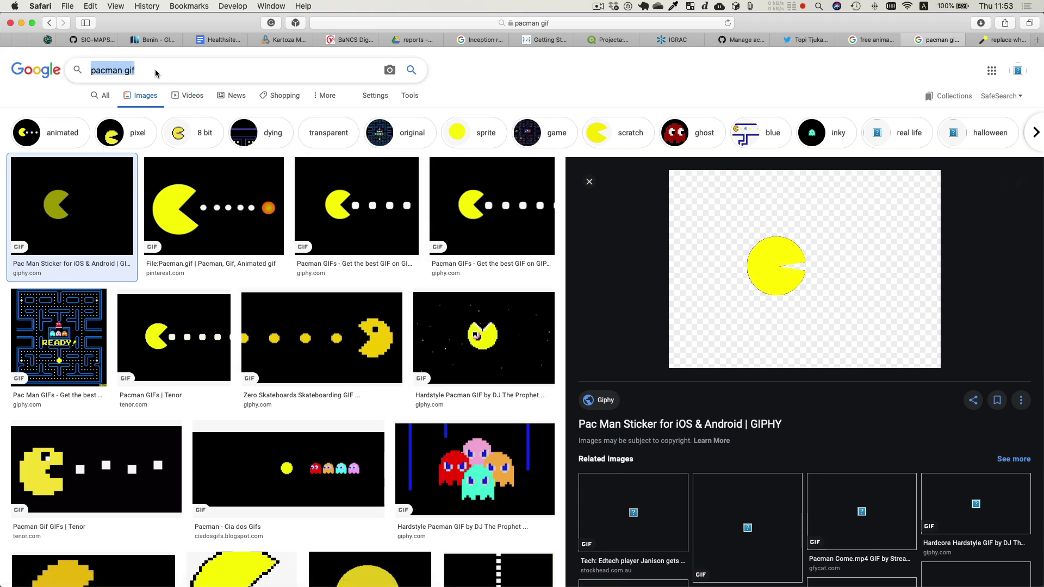
pyautogui.write('walking')
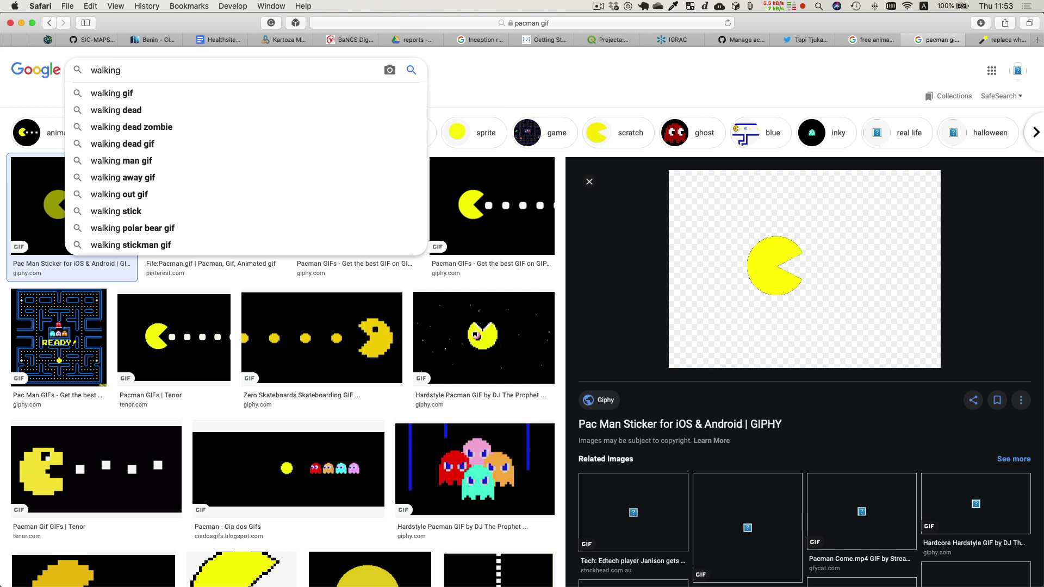
pyautogui.press('Down')
pyautogui.press('Down')
pyautogui.press('Down')
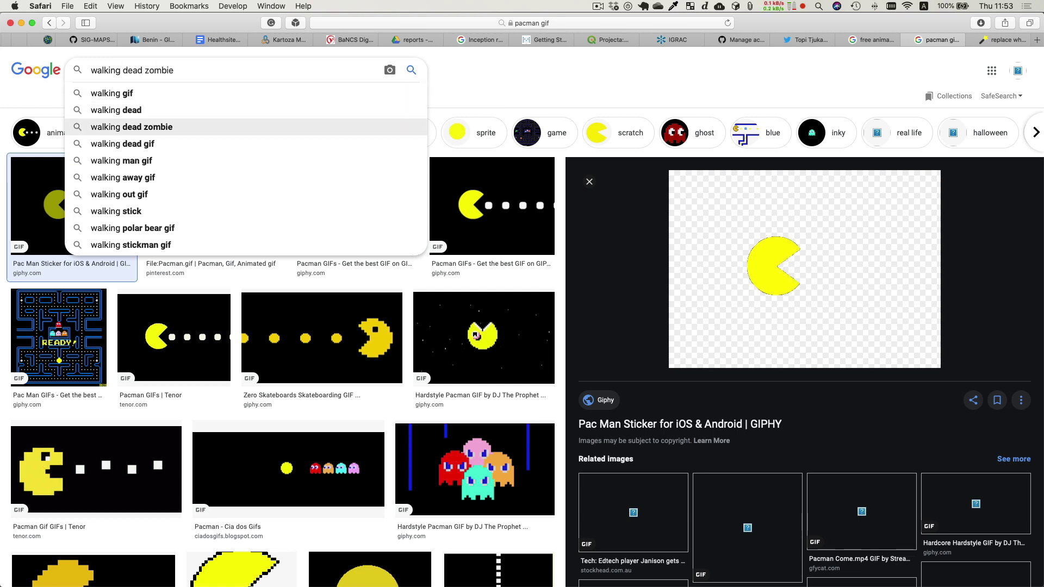
pyautogui.write('eating gif')
pyautogui.press('Return')
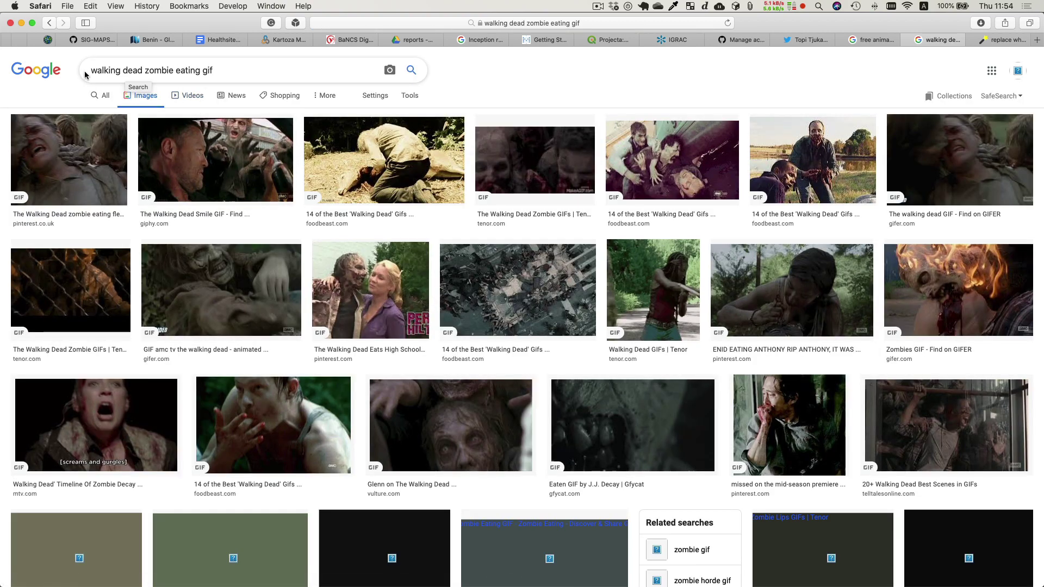
# Replace the query with 'man walking gif' and run the search.
pyautogui.tripleClick(151, 74)
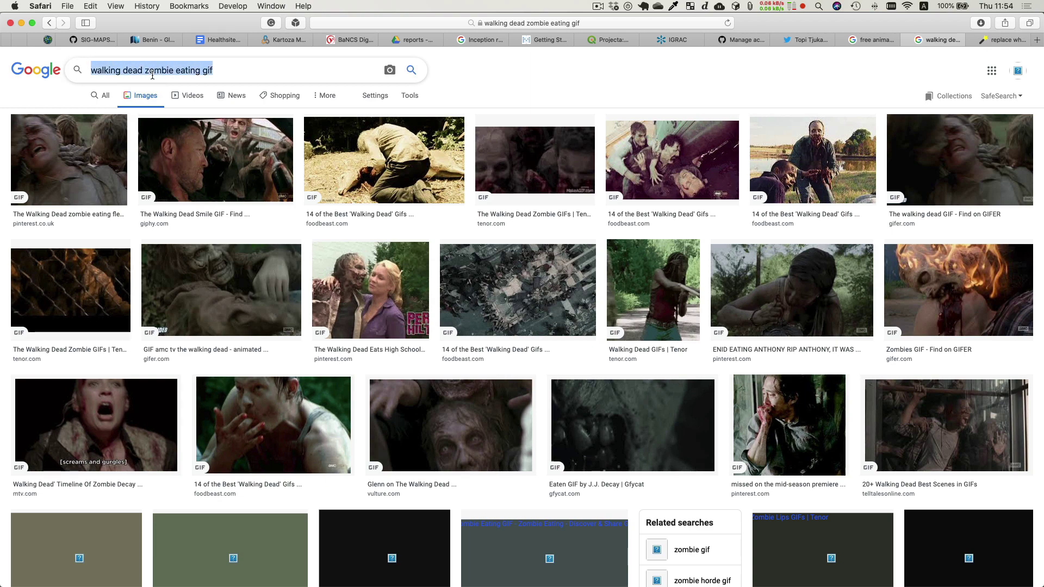
pyautogui.write('man wa')
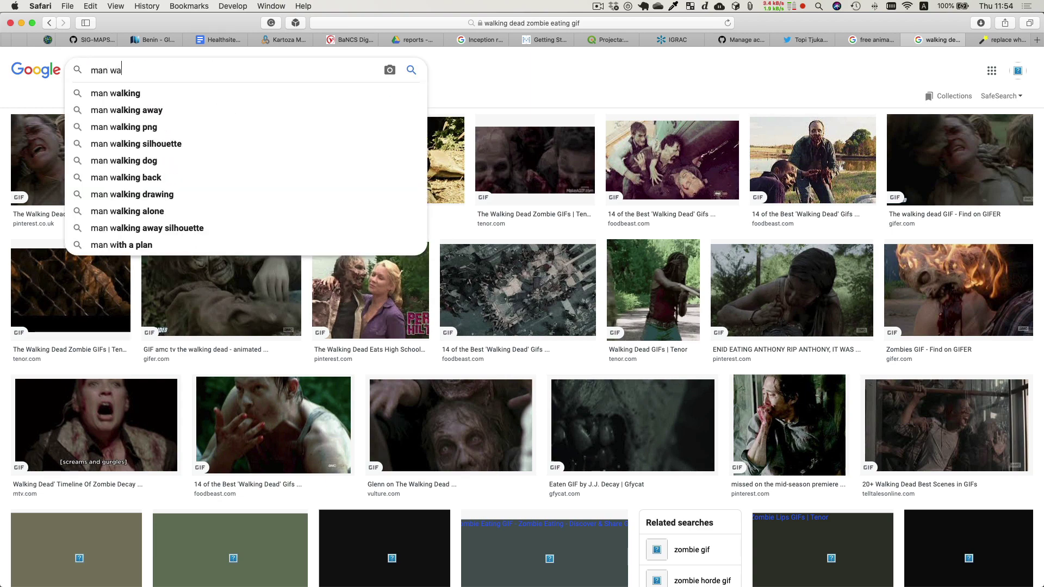
pyautogui.write('lking gif')
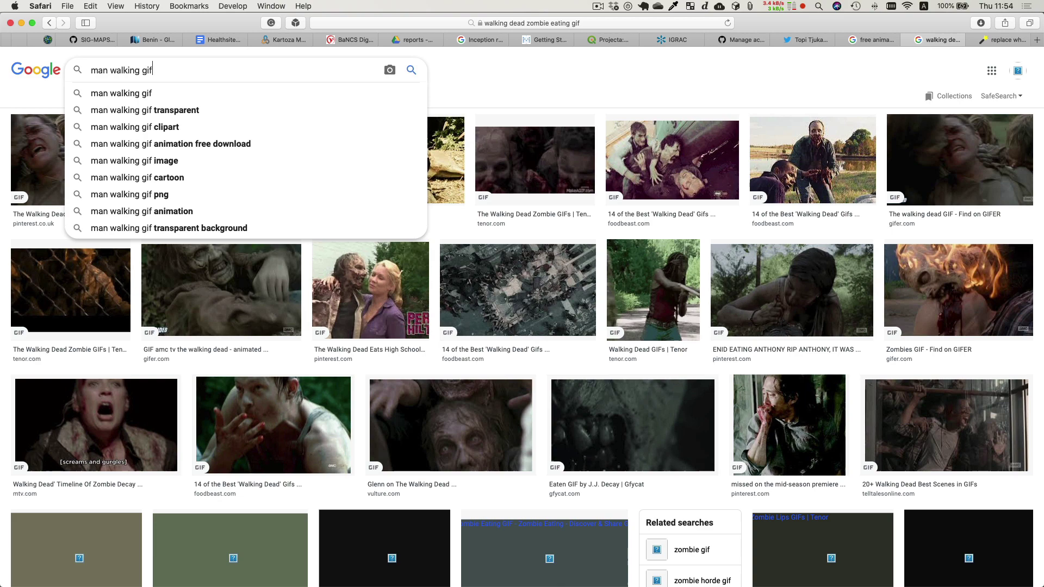
pyautogui.press('Return')
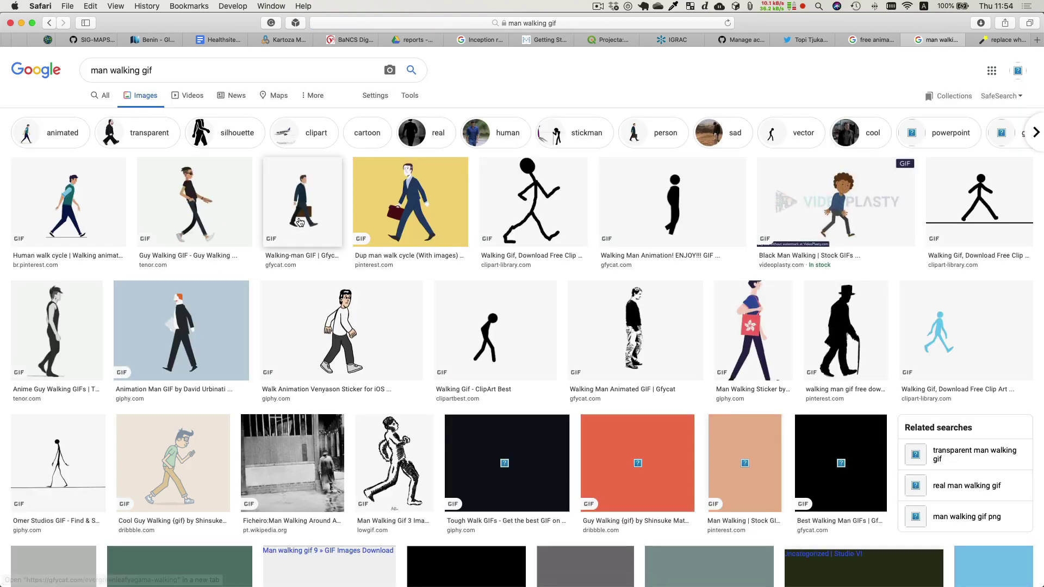
# Open the Guy Walking GIF on Tenor and select its share URL.
pyautogui.click(181, 207)
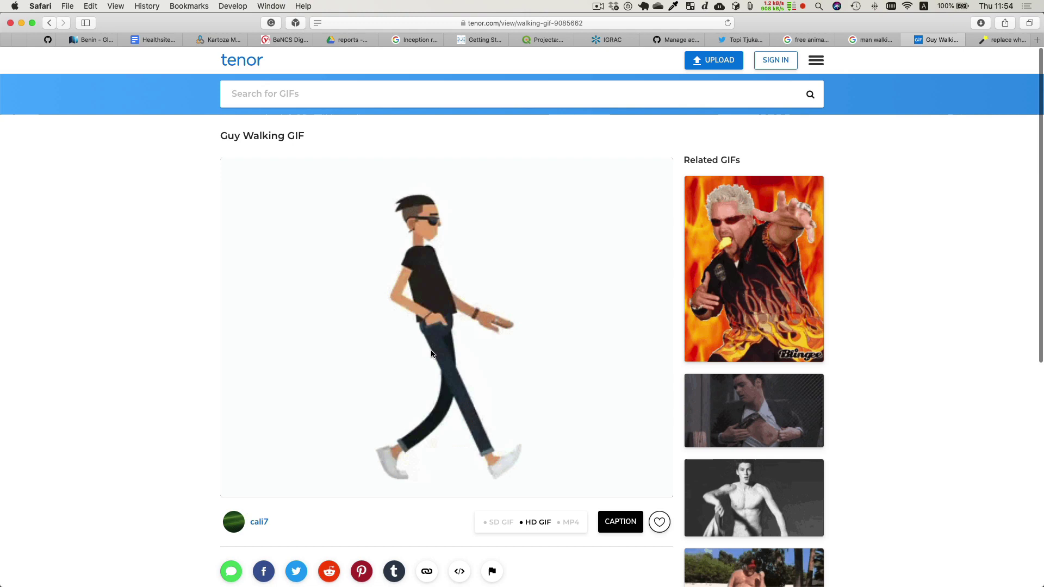
pyautogui.scroll(-2, 431, 351)
pyautogui.scroll(-6, 432, 353)
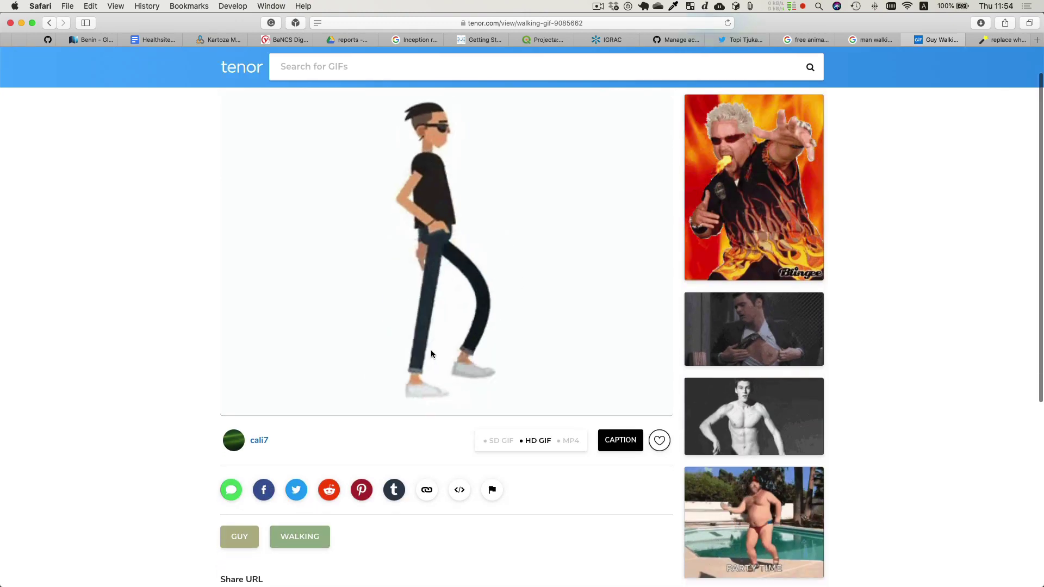
pyautogui.scroll(-4, 430, 354)
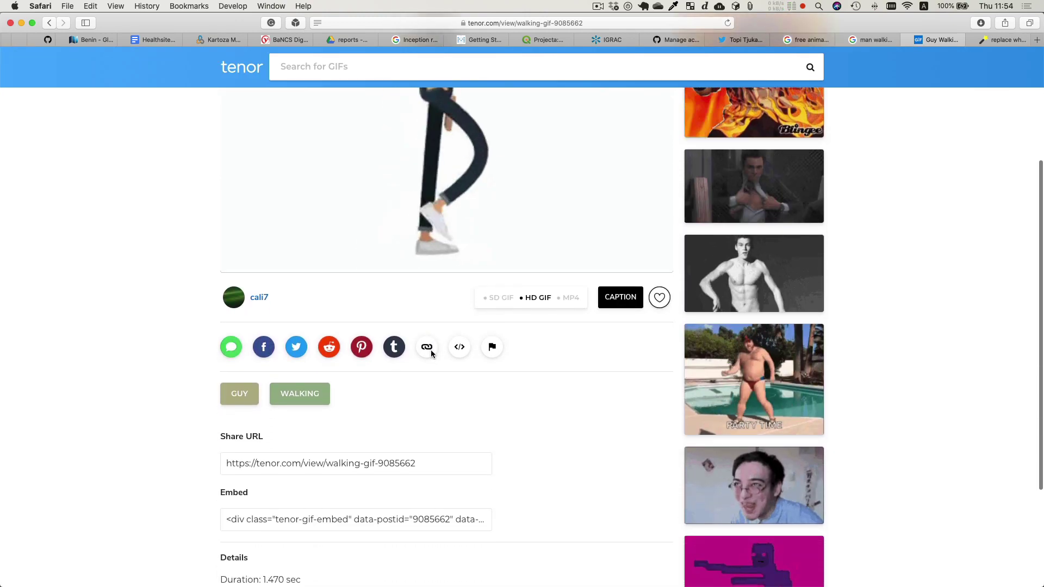
pyautogui.scroll(11, 431, 350)
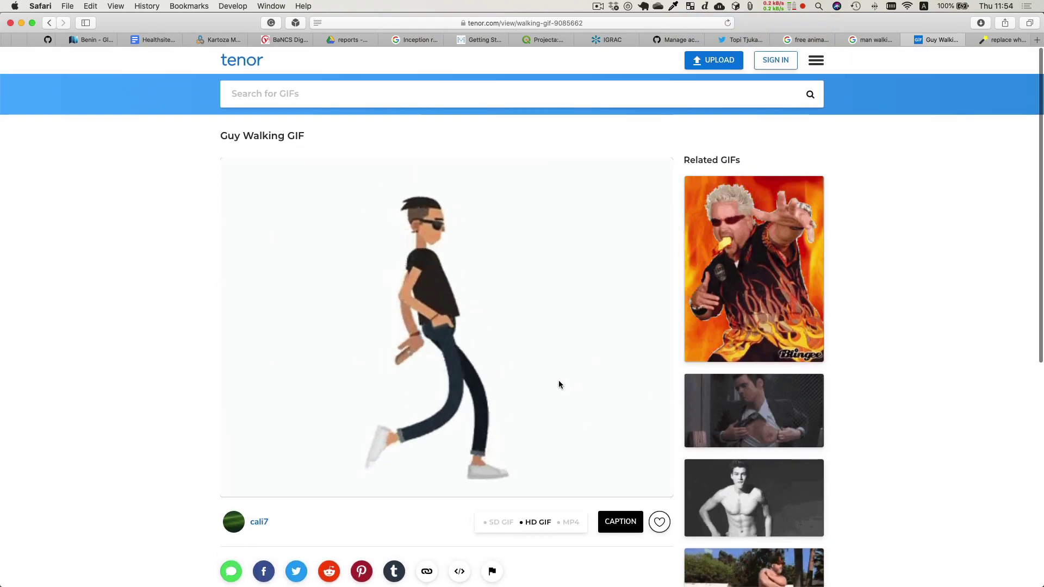
pyautogui.scroll(-1, 563, 530)
pyautogui.scroll(-10, 564, 530)
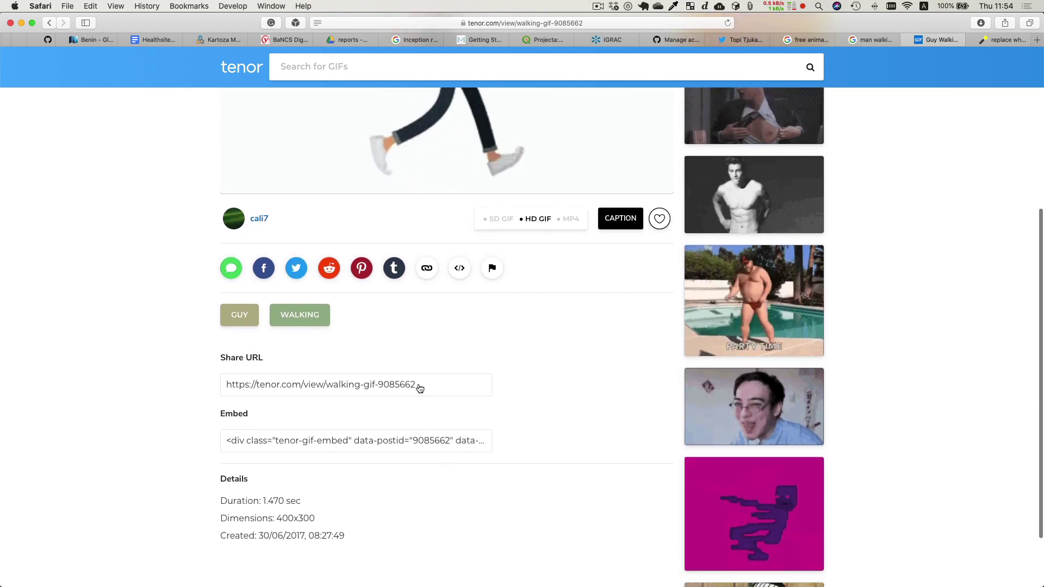
pyautogui.moveTo(417, 384); pyautogui.dragTo(226, 384)
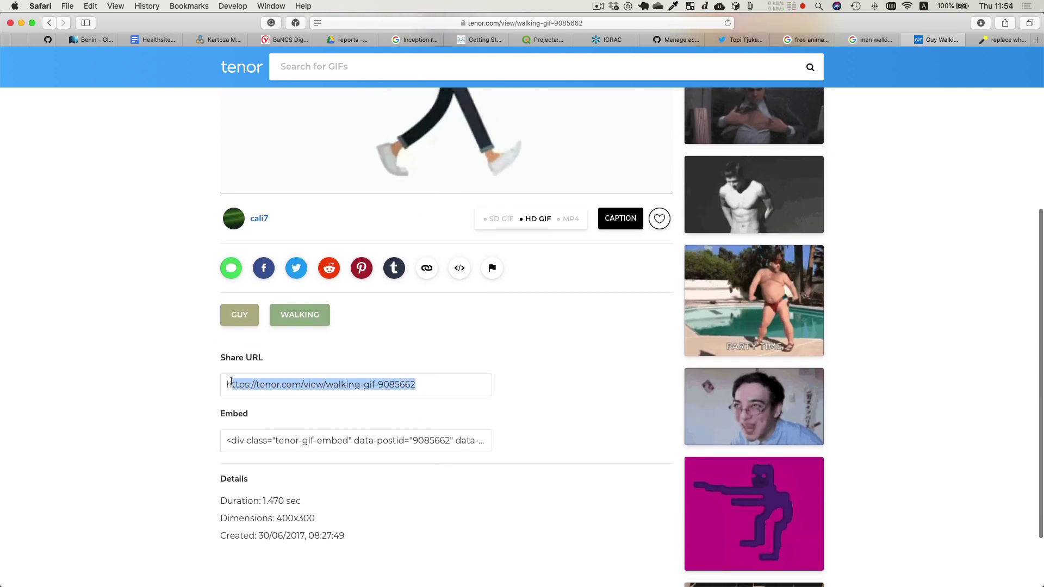
# Save the walking GIF image into Downloads.
pyautogui.scroll(-3, 542, 462)
pyautogui.scroll(10, 542, 466)
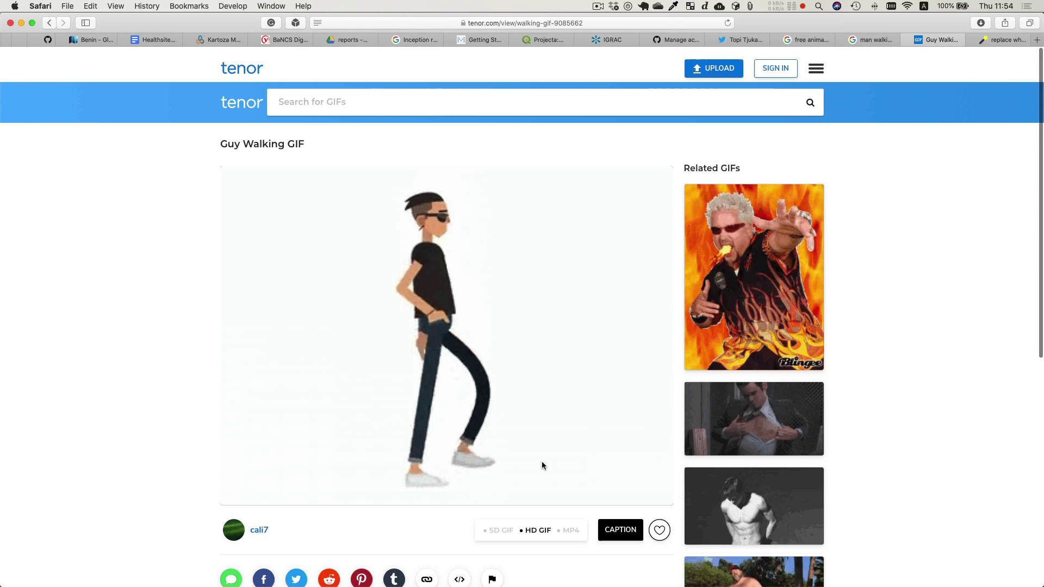
pyautogui.rightClick(433, 316)
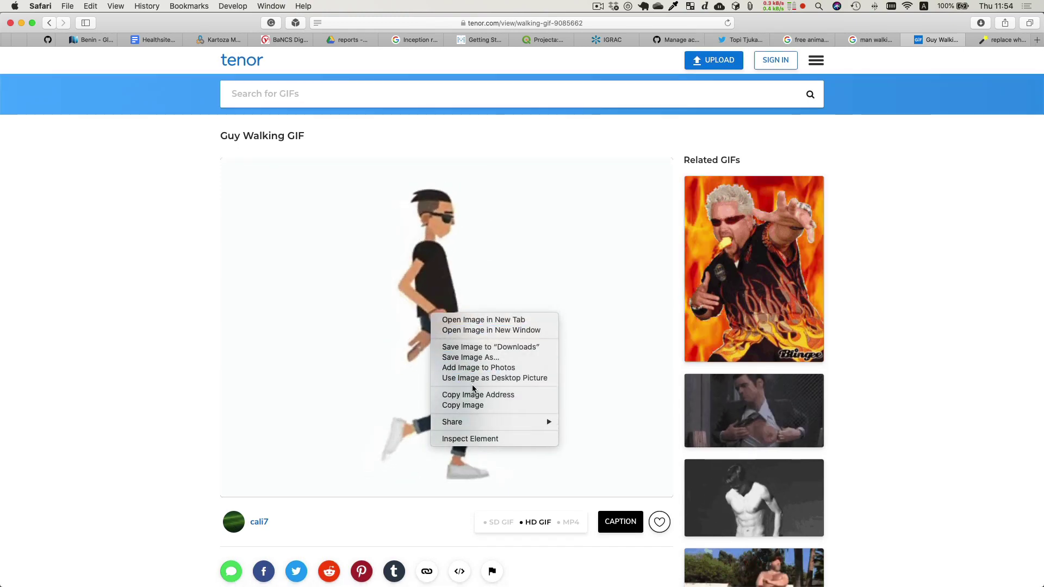
pyautogui.click(472, 347)
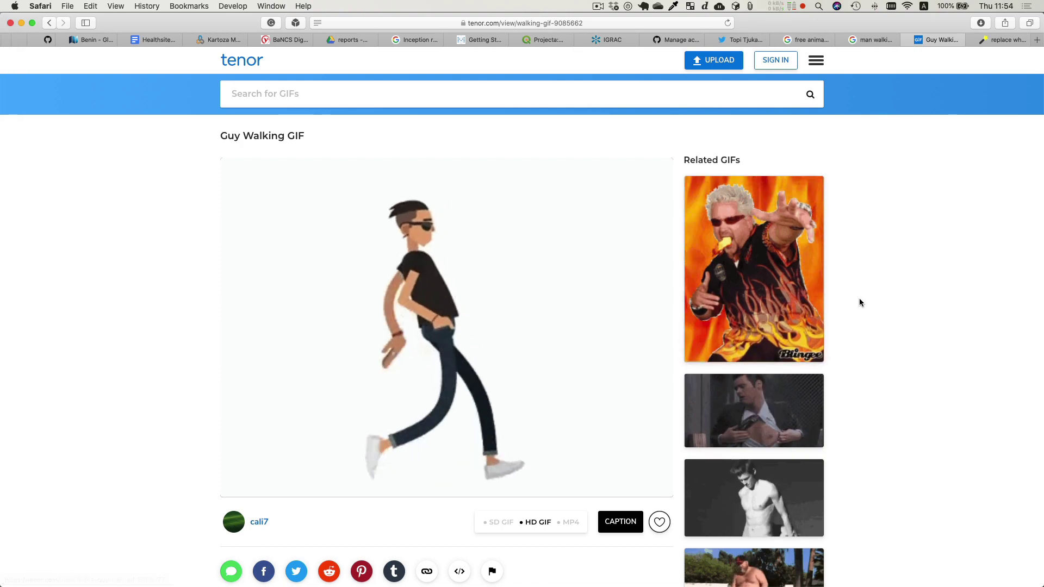
pyautogui.press('super+Tab')
pyautogui.press('super+Tab')
pyautogui.press('super+Tab')
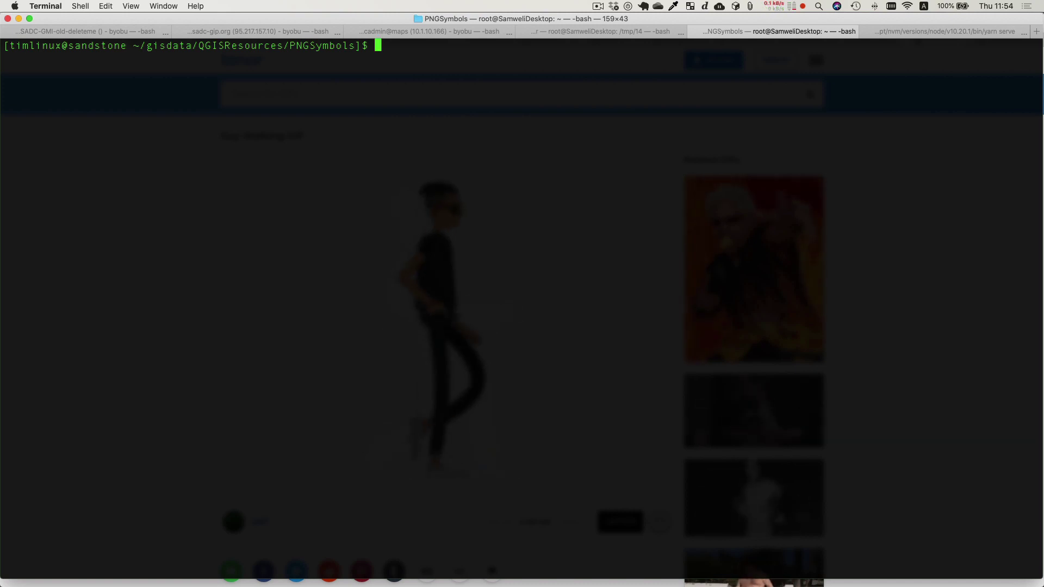
pyautogui.press('super+Tab')
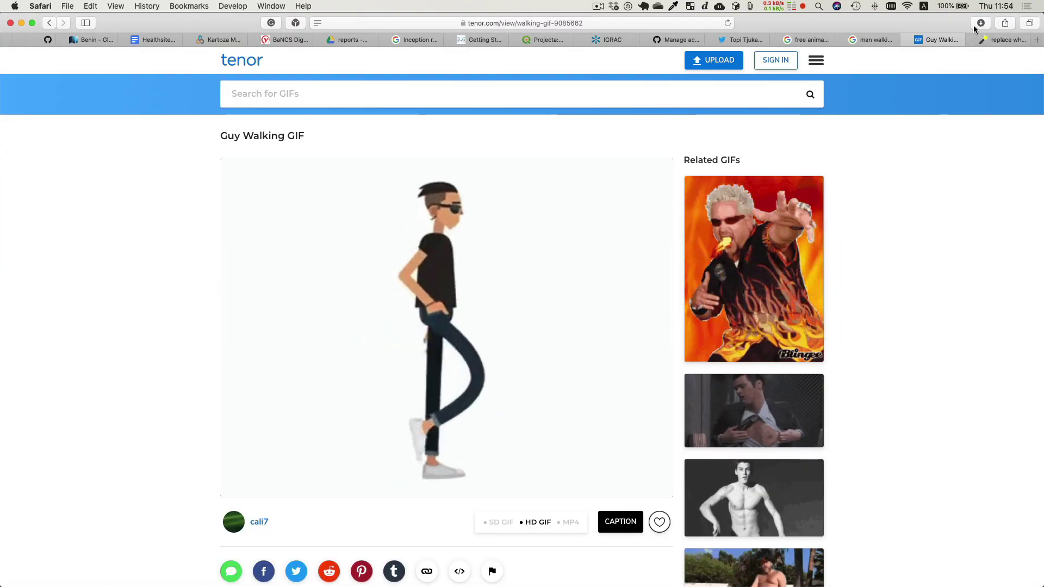
pyautogui.click(980, 24)
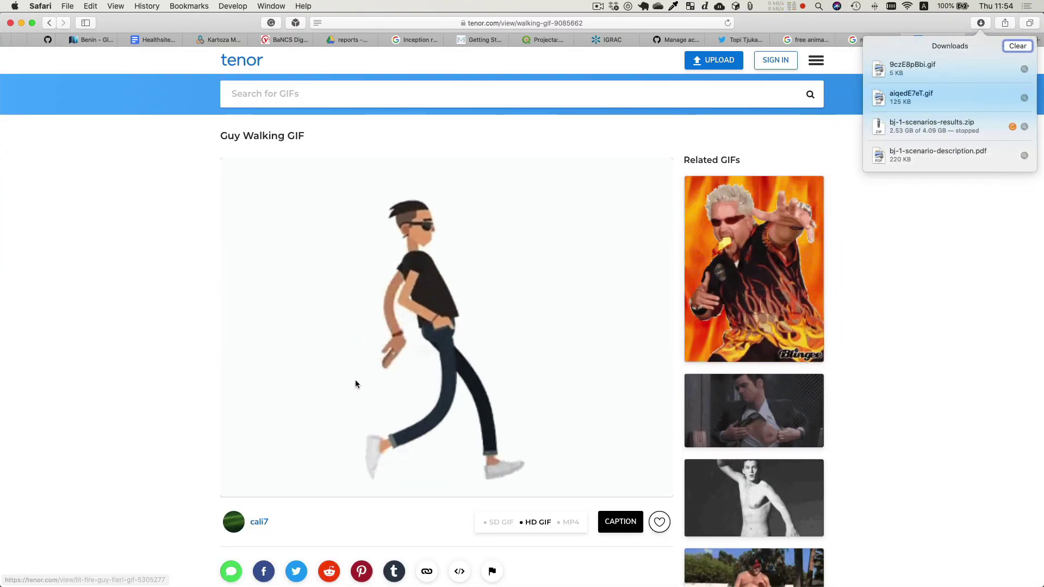
pyautogui.click(159, 422)
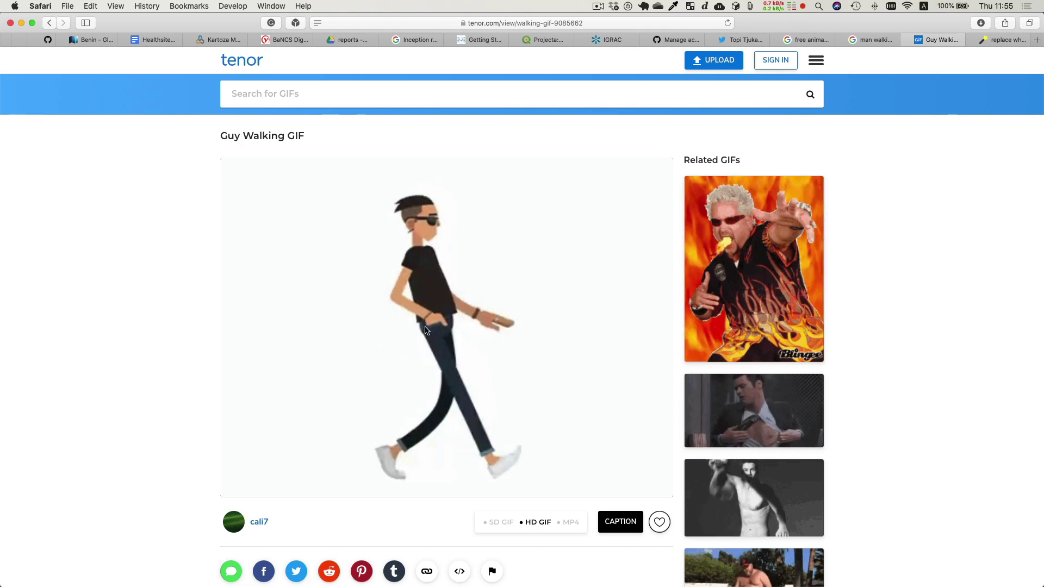
pyautogui.press('super+Tab')
pyautogui.press('super+Tab')
pyautogui.press('super+Tab')
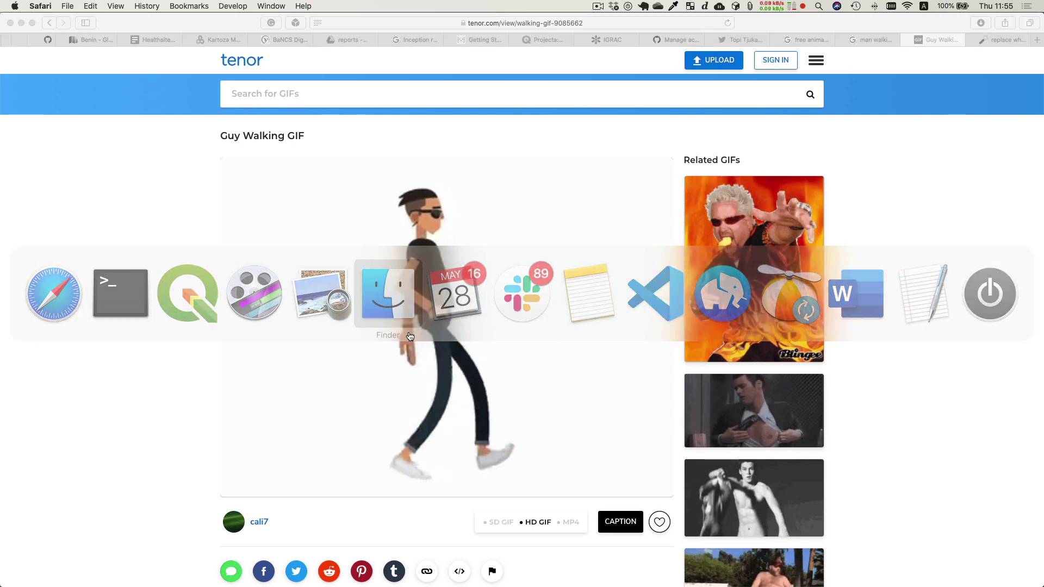
# Quick Look tenor.gif in Finder's Downloads folder, then switch to Terminal.
pyautogui.click(410, 336)
pyautogui.click(68, 174)
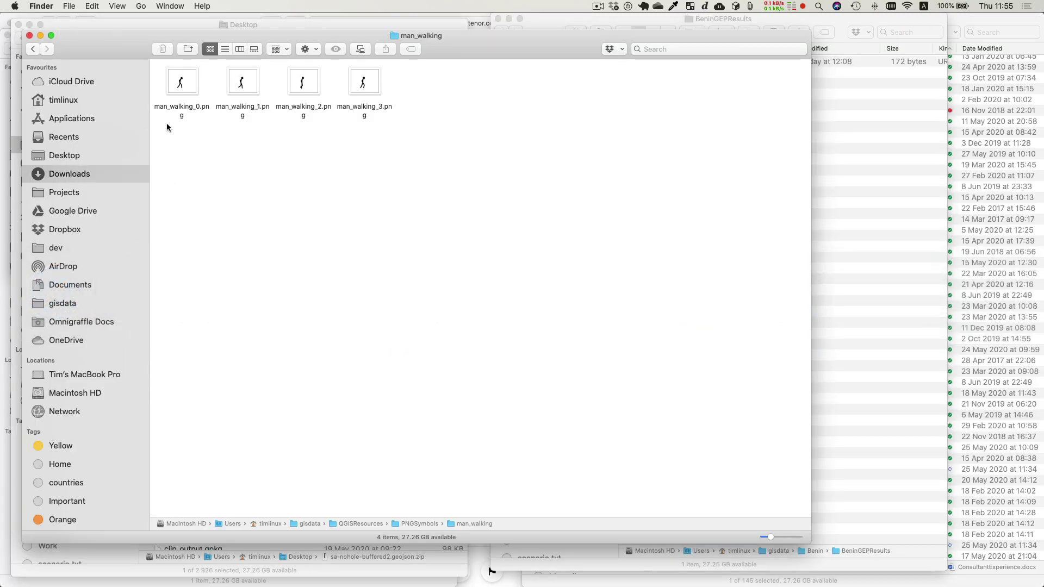
pyautogui.click(191, 79)
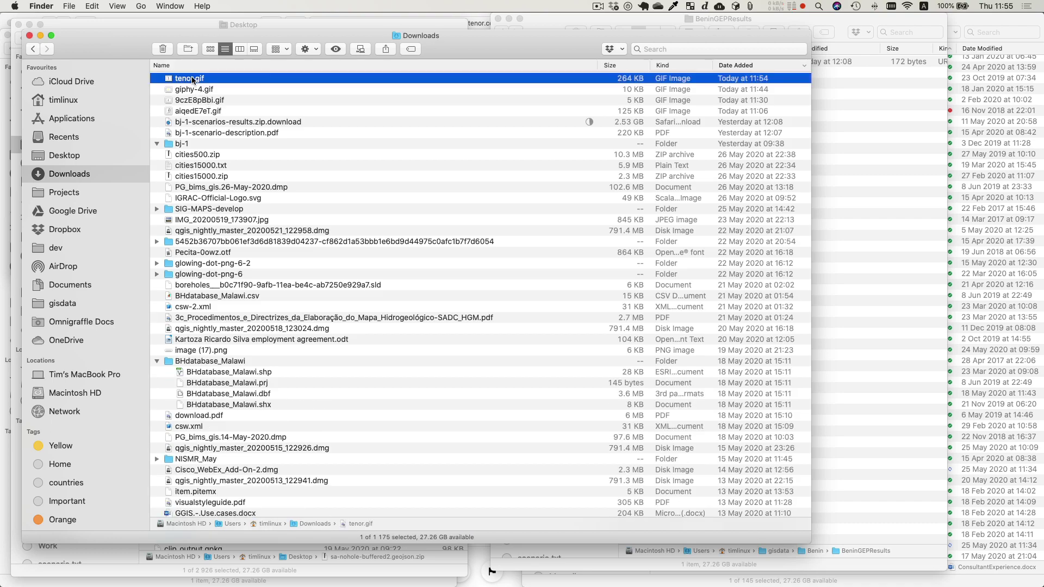
pyautogui.press('space')
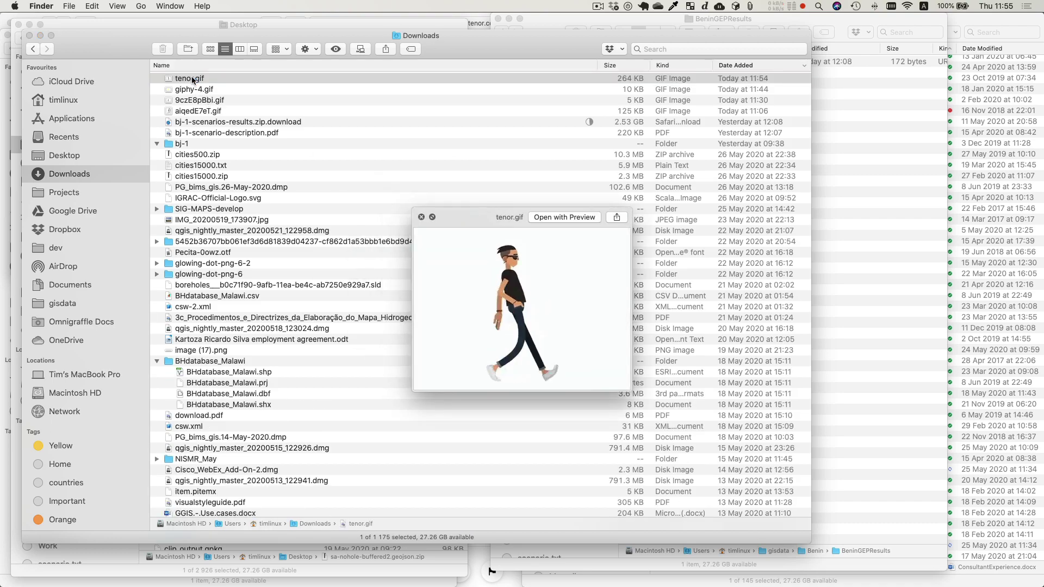
pyautogui.press('space')
pyautogui.press('super+Tab')
pyautogui.press('super+Tab')
pyautogui.press('super+Tab')
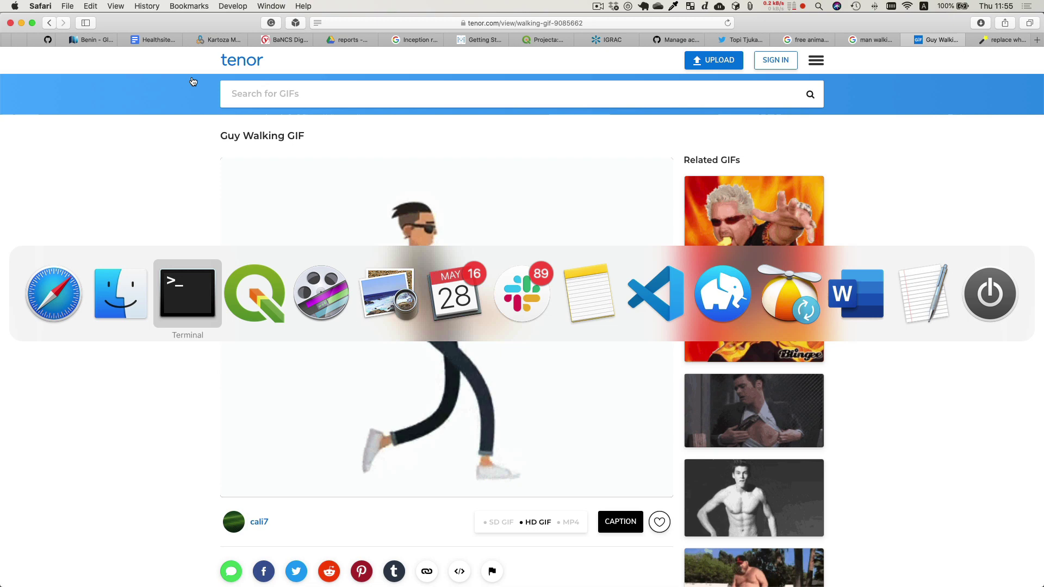
# Create the cool_dude_walking folder with mkdir.
pyautogui.press('Up')
pyautogui.press('Up')
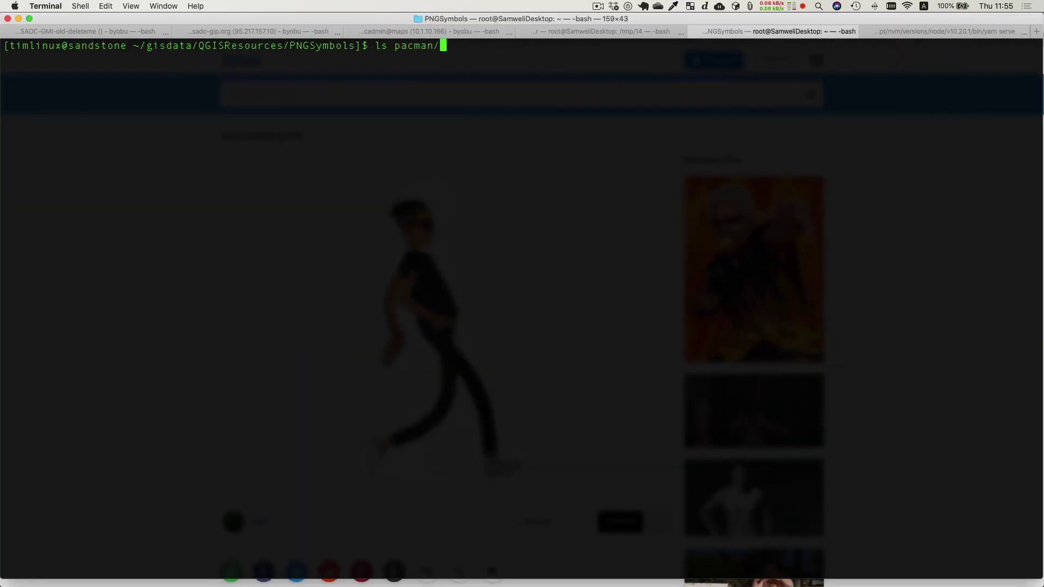
pyautogui.press('Down')
pyautogui.press('Down')
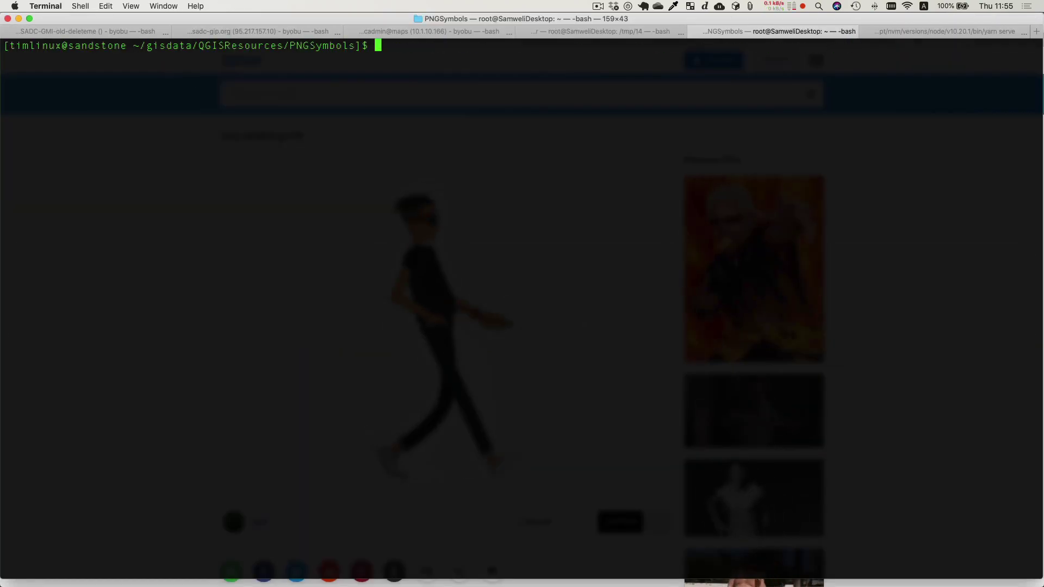
pyautogui.write('mk')
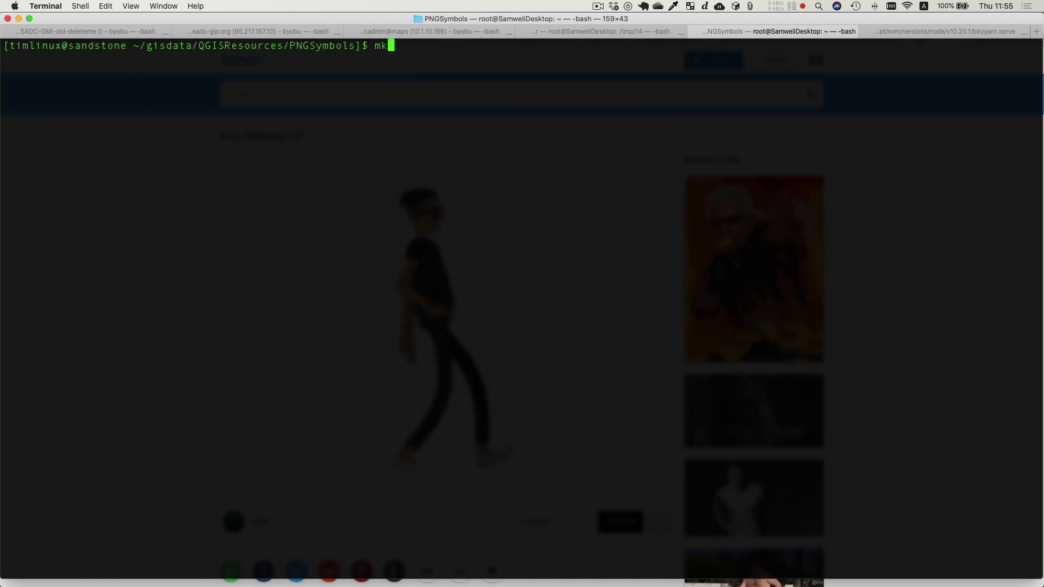
pyautogui.write('dir cool_dude_w')
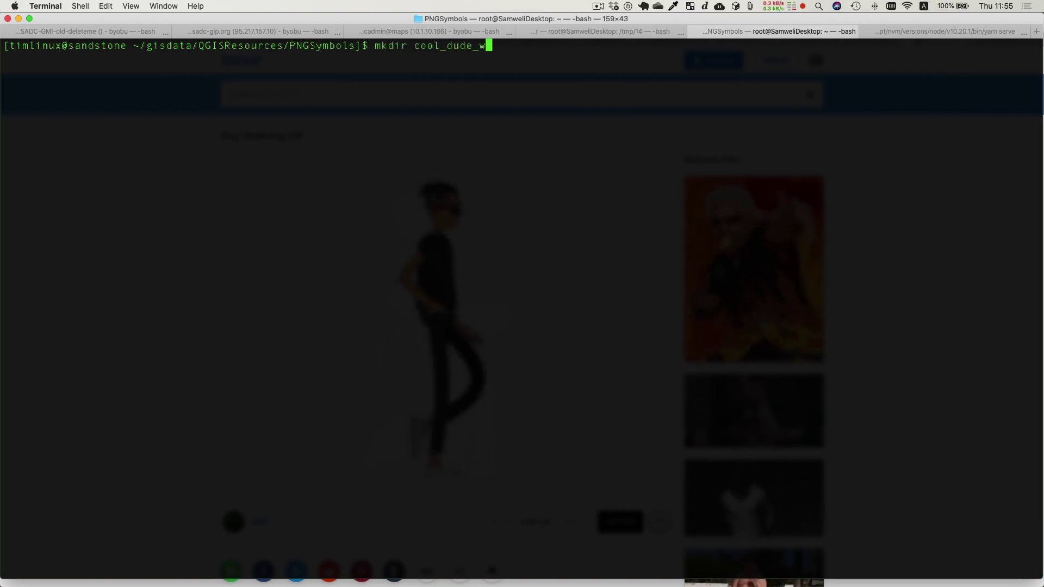
pyautogui.write('o')
pyautogui.press('BackSpace')
pyautogui.write('a')
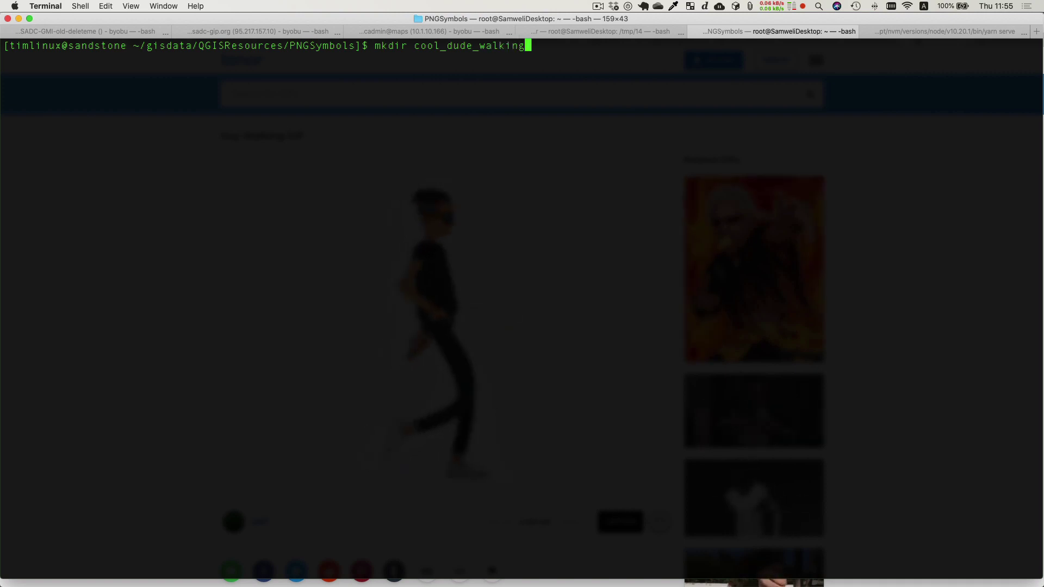
pyautogui.write('lking')
pyautogui.press('Return')
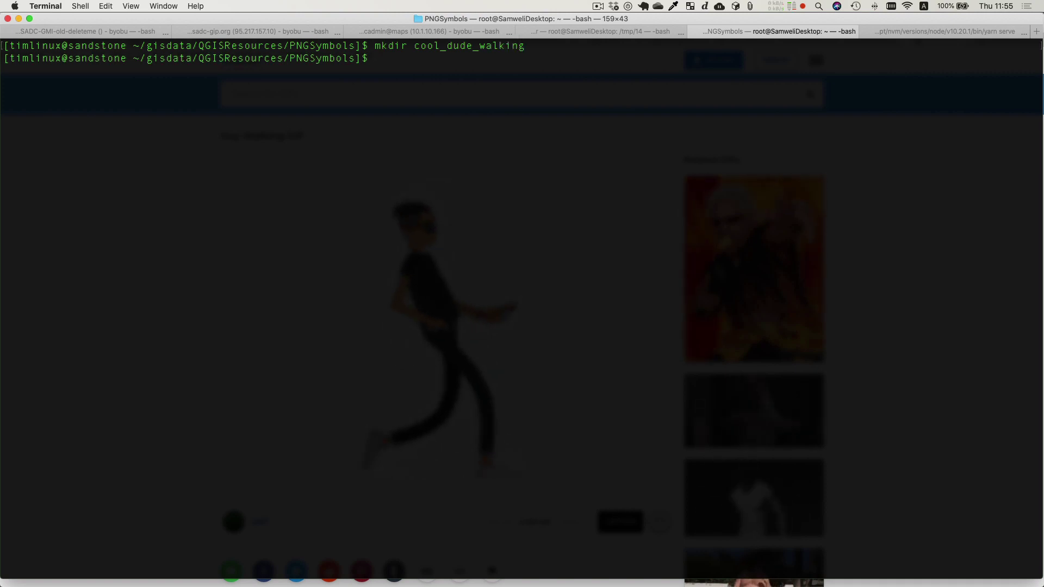
# Search the shell history for the earlier convert -transparent white command.
pyautogui.press('Up')
pyautogui.press('Up')
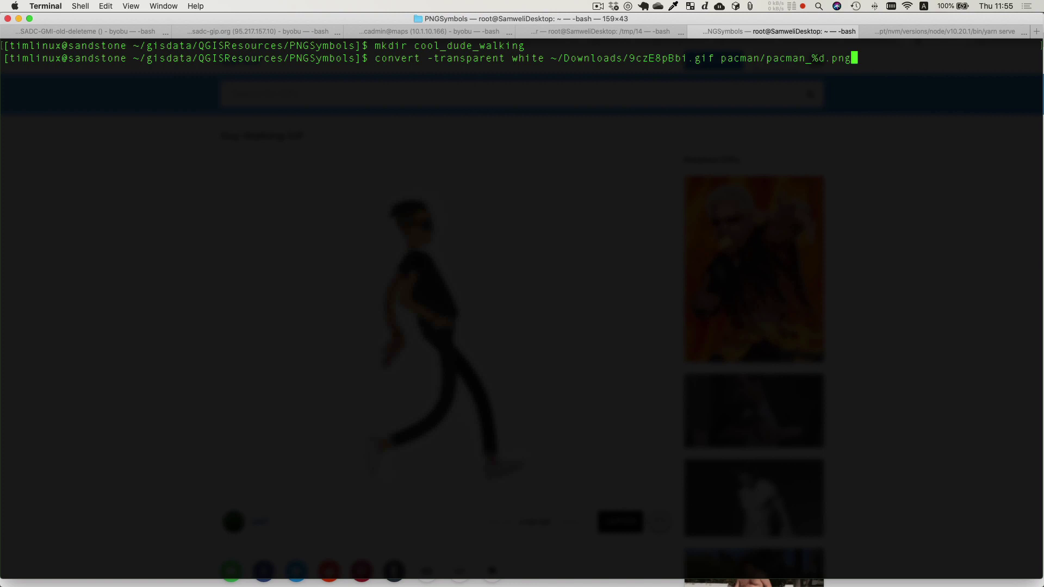
pyautogui.press('Left')
pyautogui.press('Left')
pyautogui.press('Left')
pyautogui.press('Left')
pyautogui.press('Left')
pyautogui.press('Left')
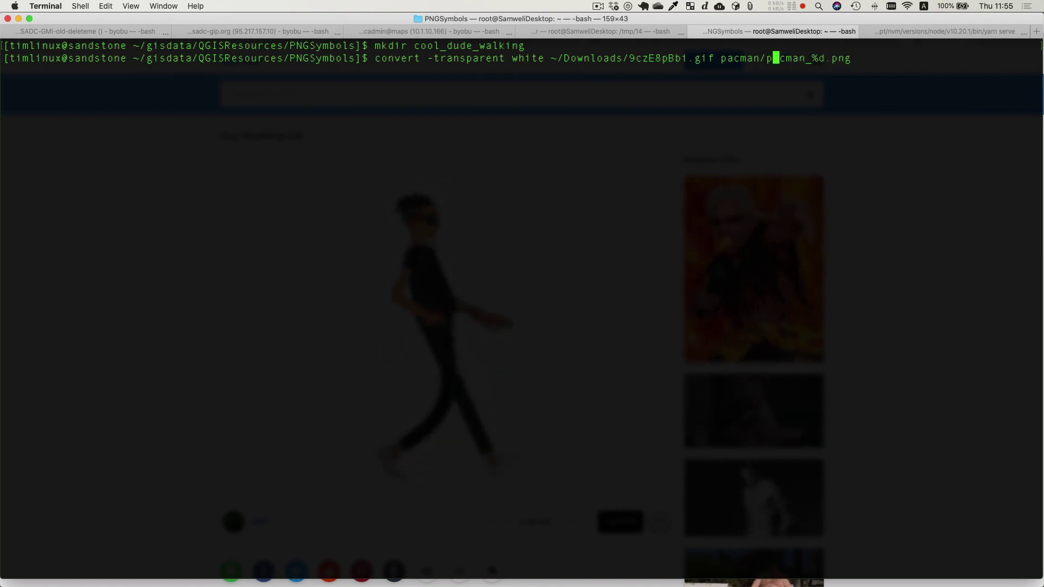
pyautogui.press('Up')
pyautogui.press('Up')
pyautogui.press('Up')
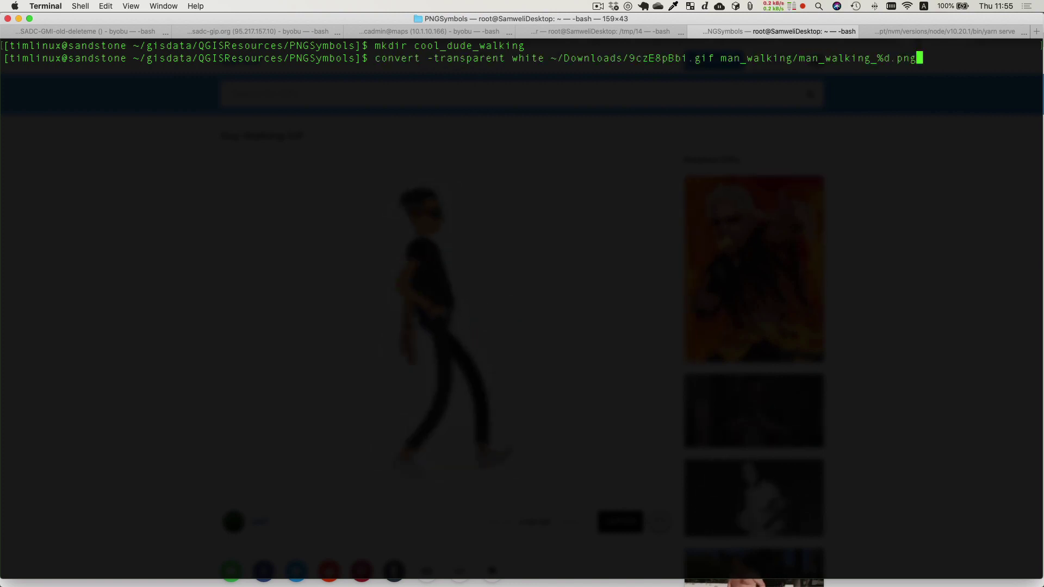
pyautogui.press('Up')
pyautogui.press('Up')
pyautogui.press('Up')
pyautogui.press('Up')
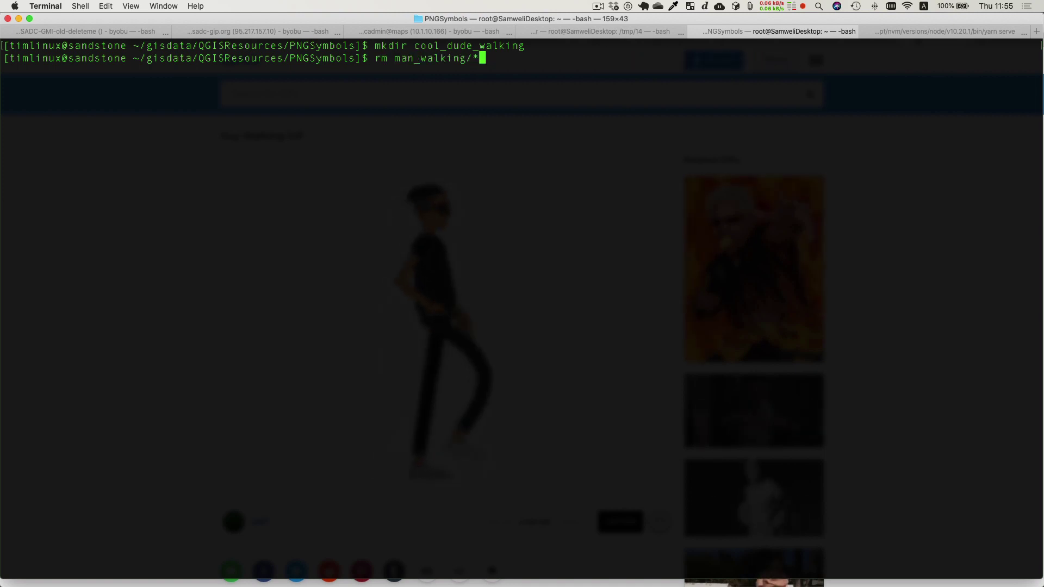
pyautogui.press('Up')
pyautogui.press('Down')
pyautogui.press('Down')
pyautogui.press('Down')
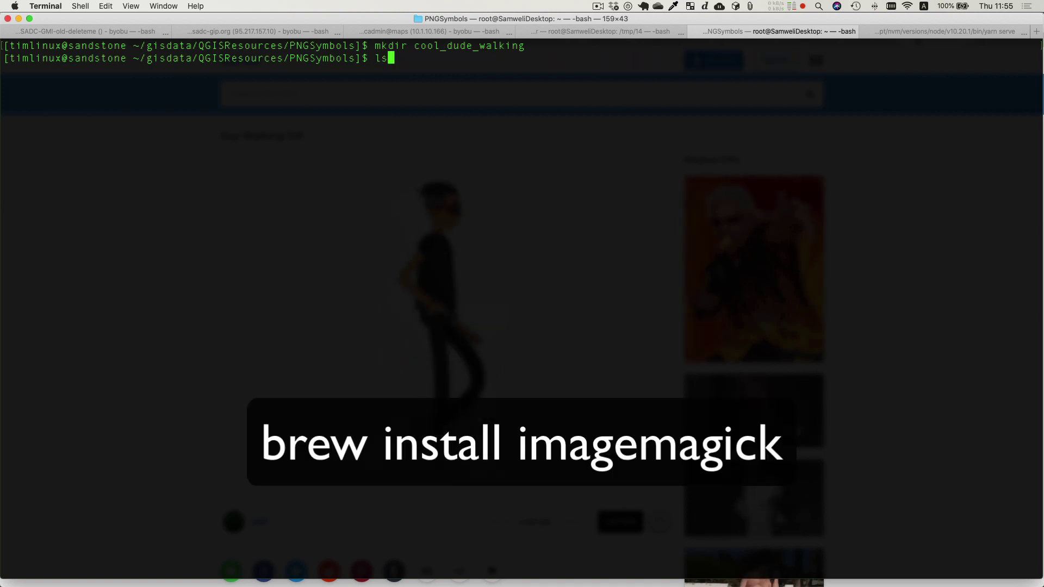
pyautogui.press('Up')
pyautogui.press('Up')
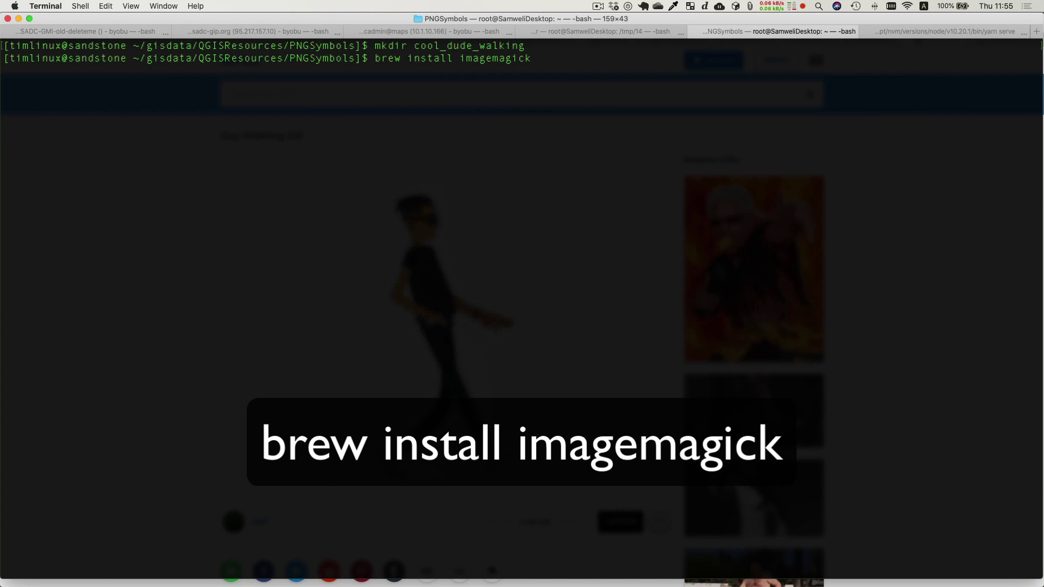
pyautogui.press('Down')
pyautogui.press('Down')
pyautogui.press('Up')
pyautogui.press('Down')
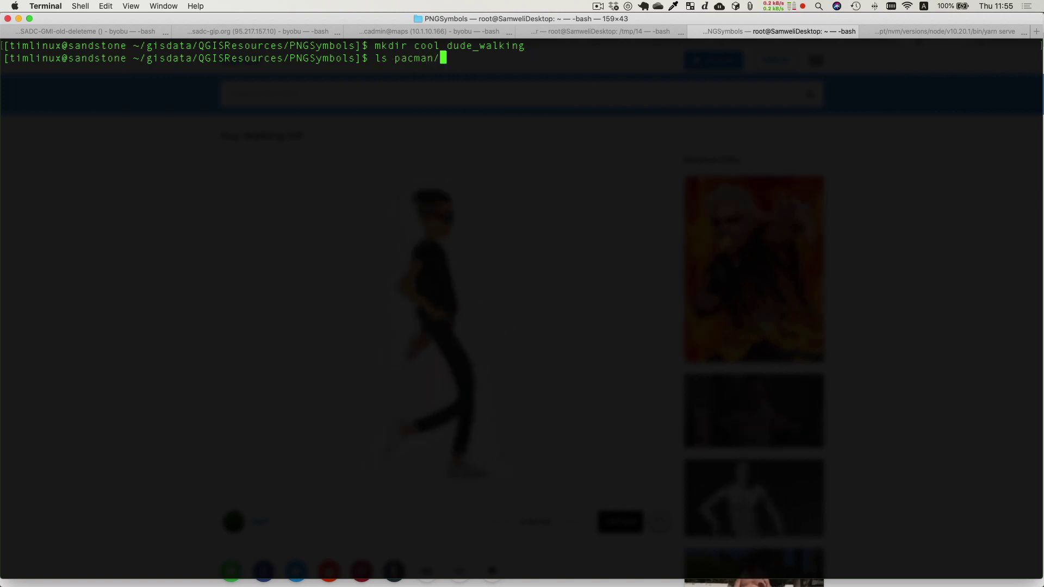
# Edit the convert command to read ~/Downloads/tenor.gif and output cool_dude_walking/cool_dude_walking_%d.png.
pyautogui.press('Up')
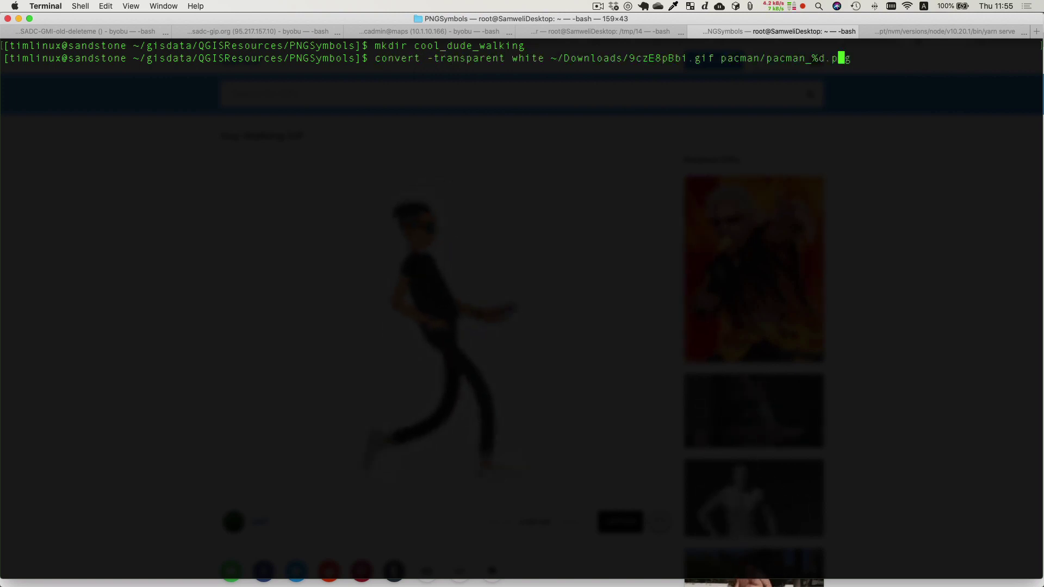
pyautogui.press('Left')
pyautogui.press('Left')
pyautogui.press('Left')
pyautogui.press('Left')
pyautogui.press('Left')
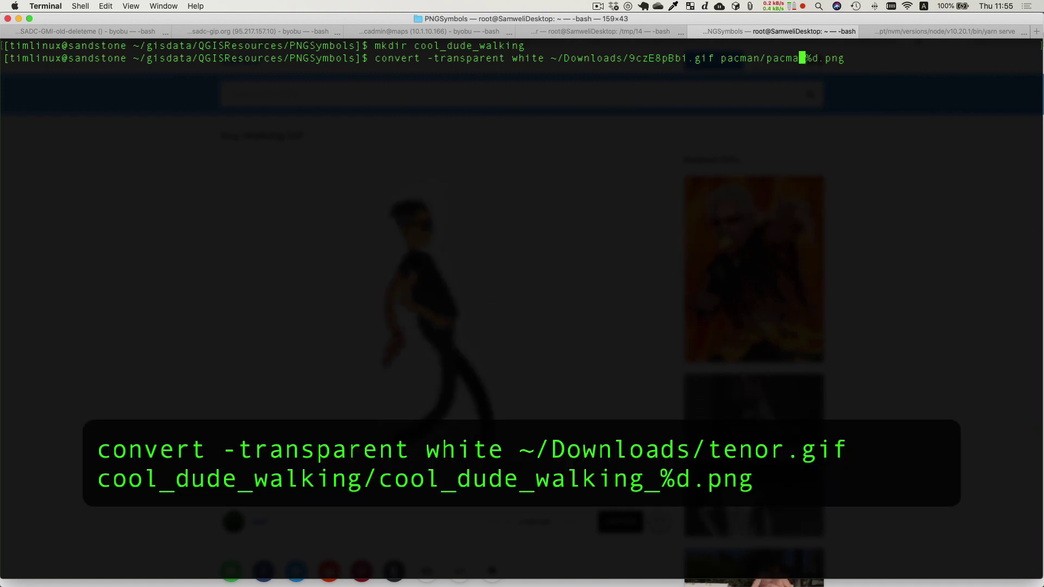
pyautogui.press('BackSpace')
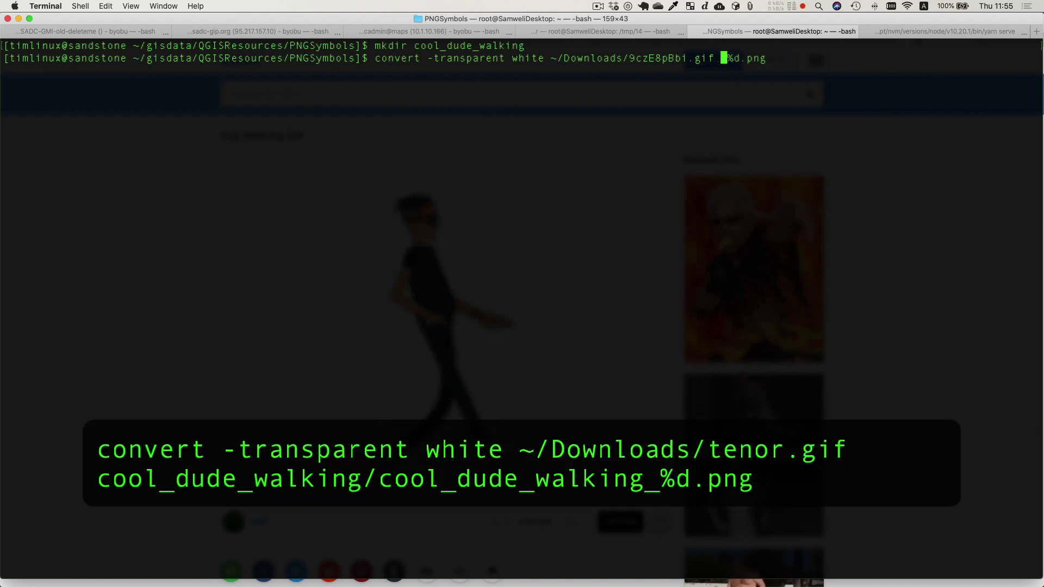
pyautogui.press('BackSpace')
pyautogui.press('BackSpace')
pyautogui.press('BackSpace')
pyautogui.press('BackSpace')
pyautogui.press('BackSpace')
pyautogui.press('BackSpace')
pyautogui.press('BackSpace')
pyautogui.press('BackSpace')
pyautogui.press('BackSpace')
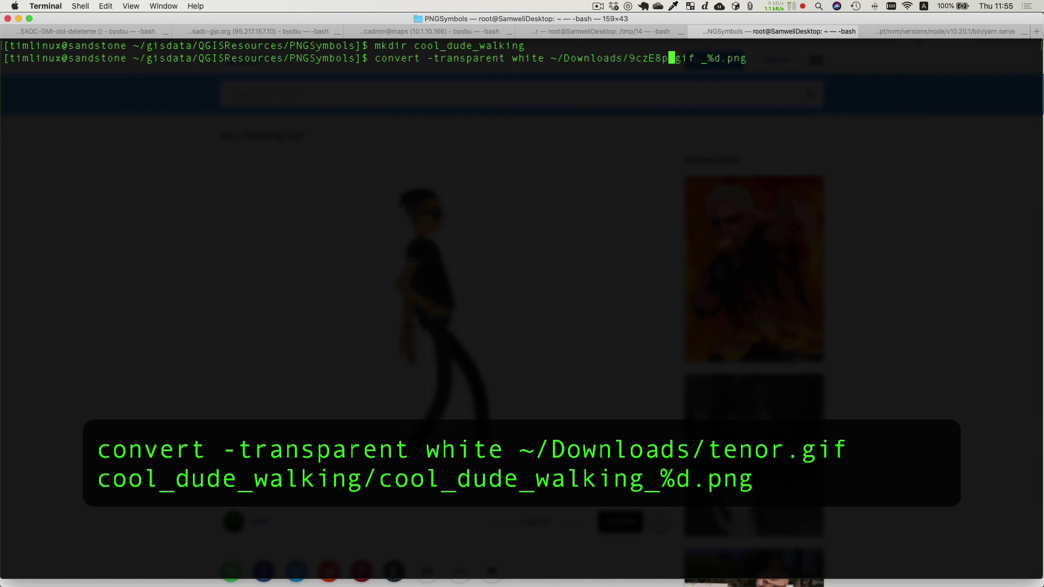
pyautogui.write('te')
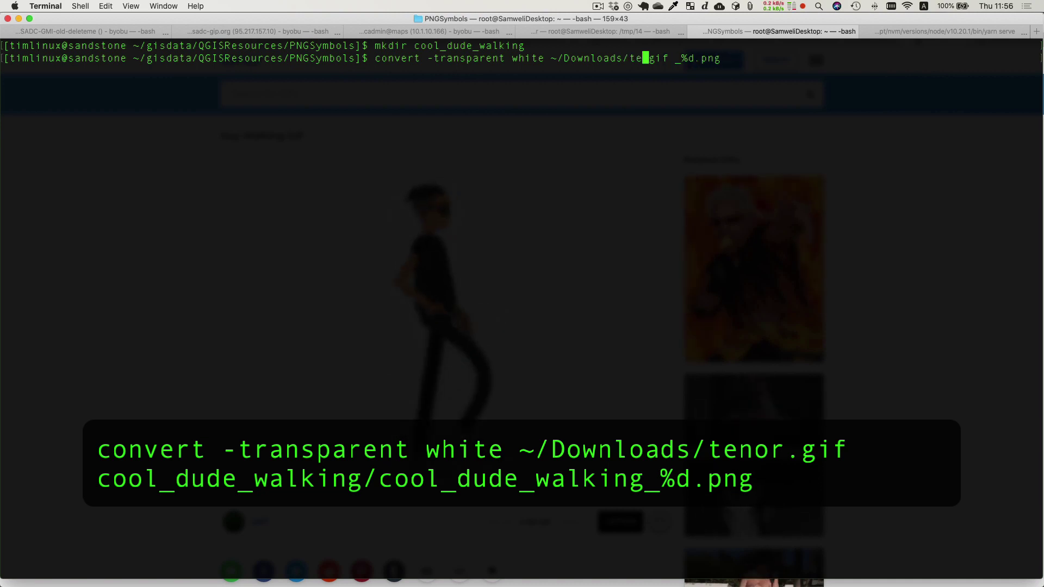
pyautogui.press('Tab')
pyautogui.press('Tab')
pyautogui.write('nor.gif')
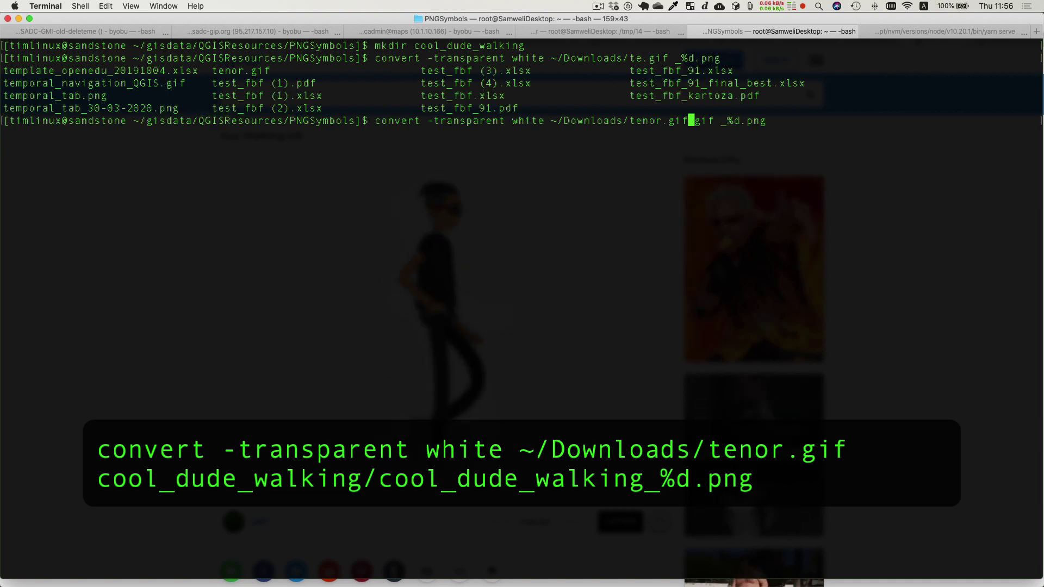
pyautogui.press('Right')
pyautogui.press('Right')
pyautogui.press('Delete')
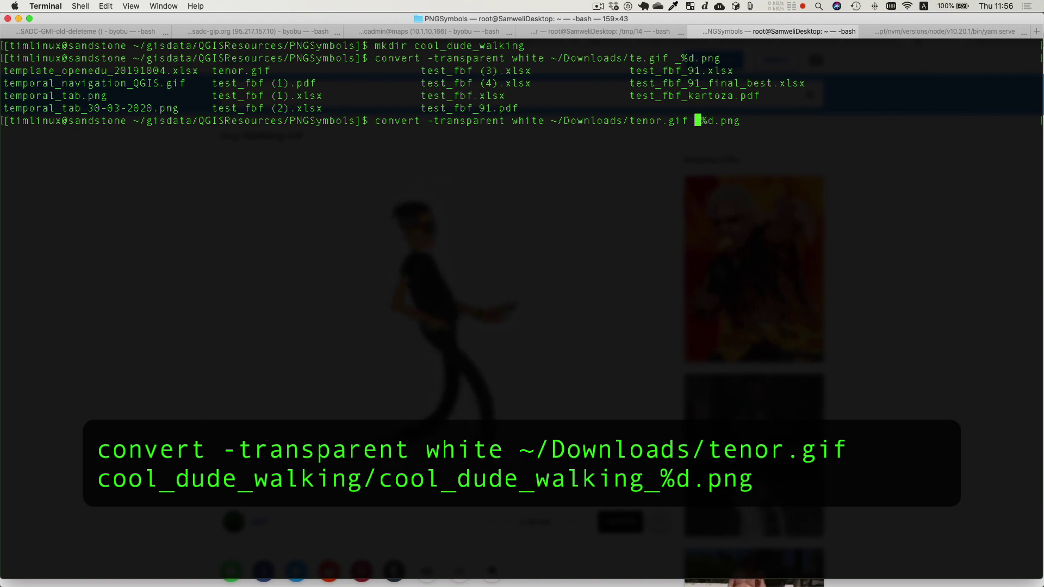
pyautogui.write('cool_dude_walking/')
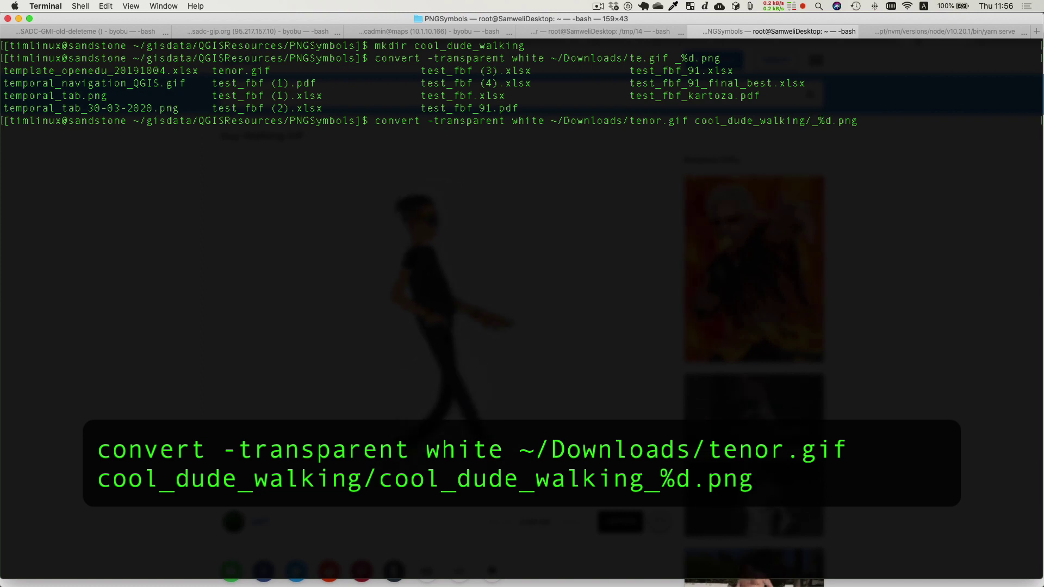
pyautogui.write('cool')
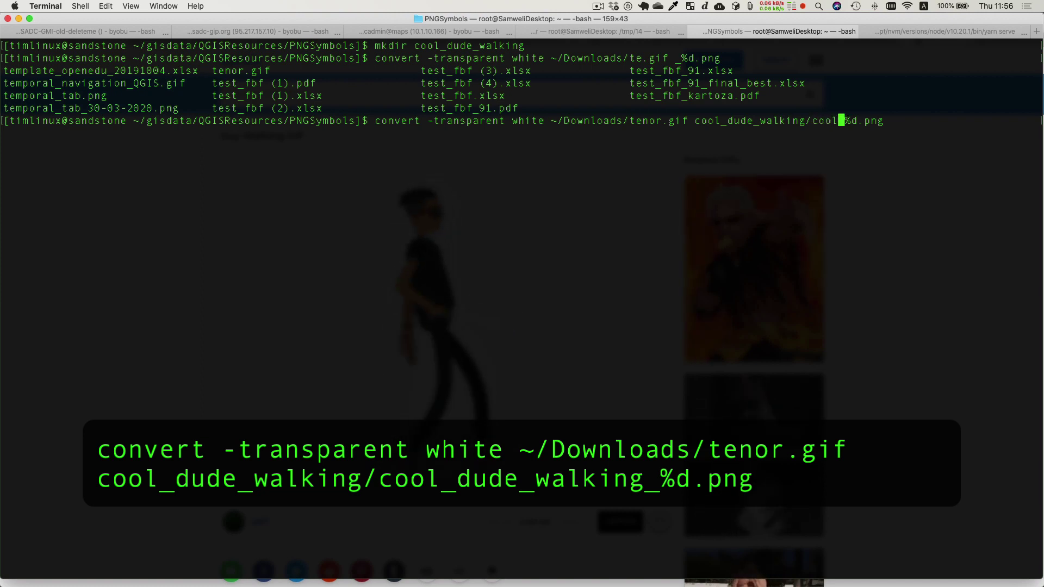
pyautogui.write('_d')
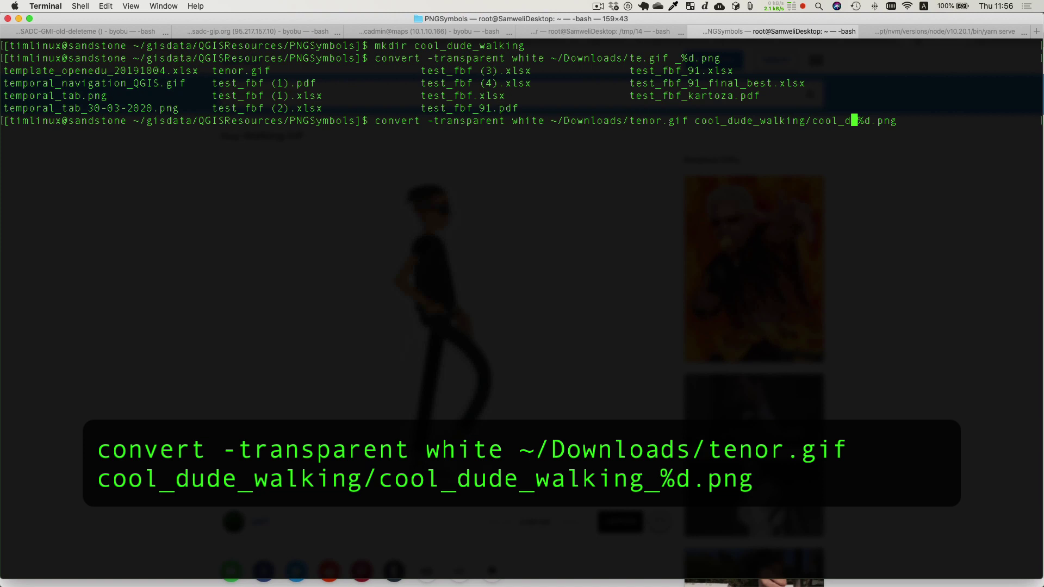
pyautogui.write('ude_walkin')
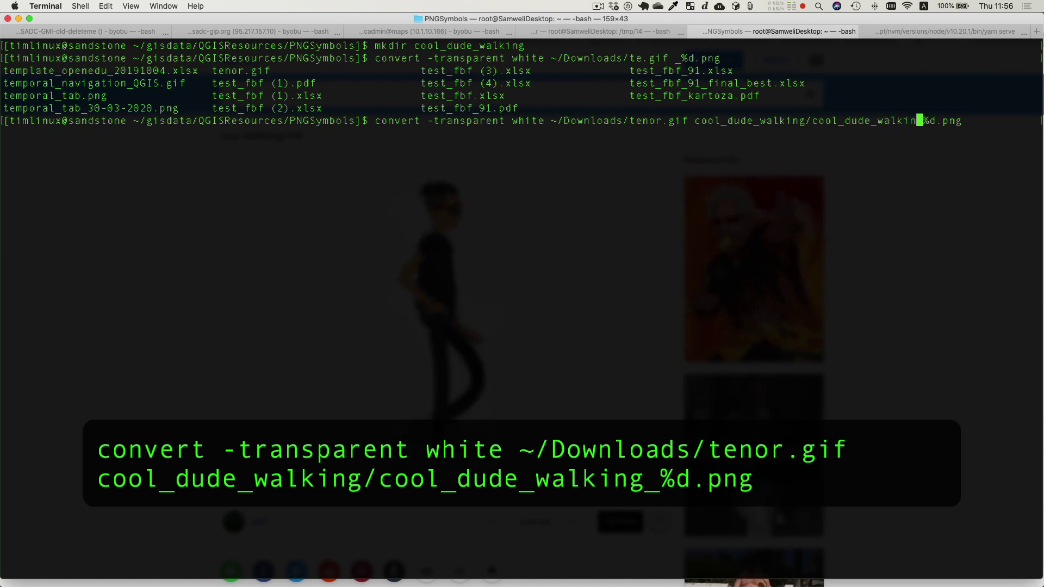
pyautogui.write('g')
pyautogui.press('Right')
pyautogui.press('Right')
pyautogui.press('Right')
pyautogui.press('Right')
pyautogui.press('Right')
pyautogui.press('Right')
pyautogui.press('Right')
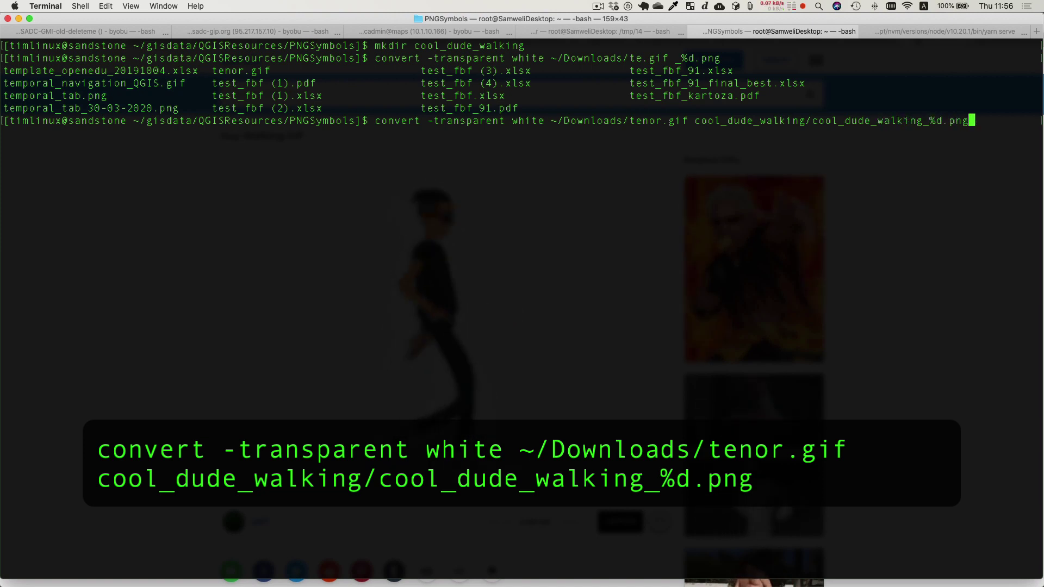
pyautogui.press('Left')
pyautogui.press('Left')
pyautogui.press('Left')
pyautogui.press('Left')
pyautogui.press('Left')
pyautogui.press('Left')
pyautogui.press('Left')
pyautogui.press('Left')
pyautogui.press('Left')
pyautogui.press('Left')
pyautogui.press('Left')
pyautogui.press('Left')
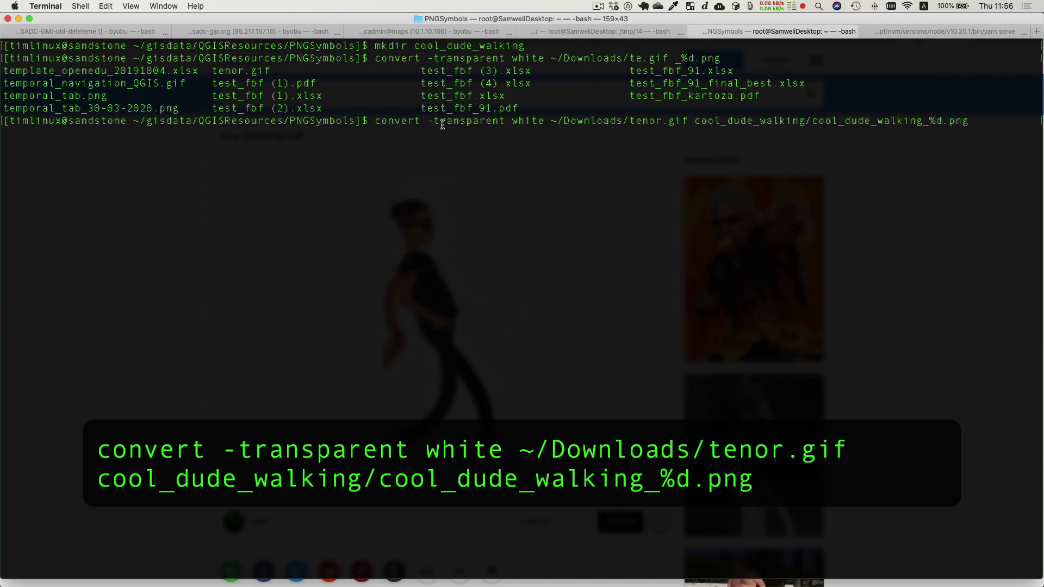
pyautogui.moveTo(428, 120); pyautogui.dragTo(544, 121)
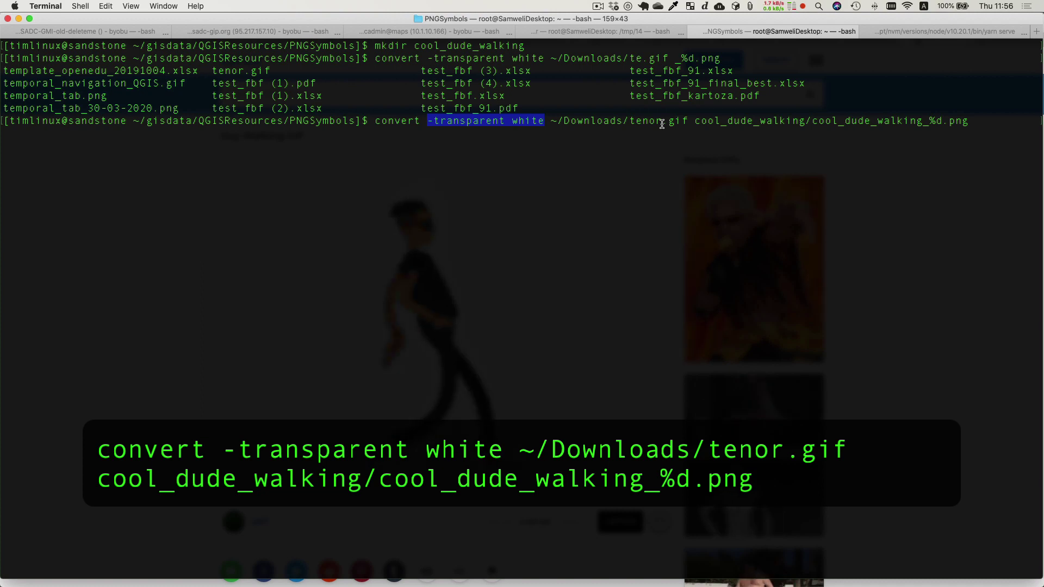
# Run the convert and list the frames cool_dude_walking_0.png through cool_dude_walking_27.png.
pyautogui.press('Return')
pyautogui.write('l')
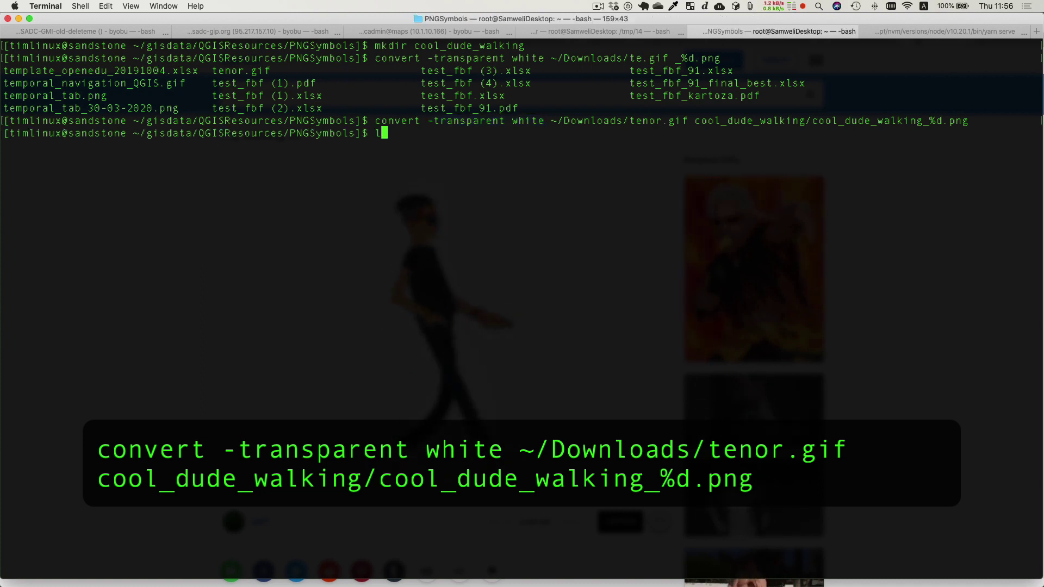
pyautogui.write('s cool_dude_walking/')
pyautogui.press('Return')
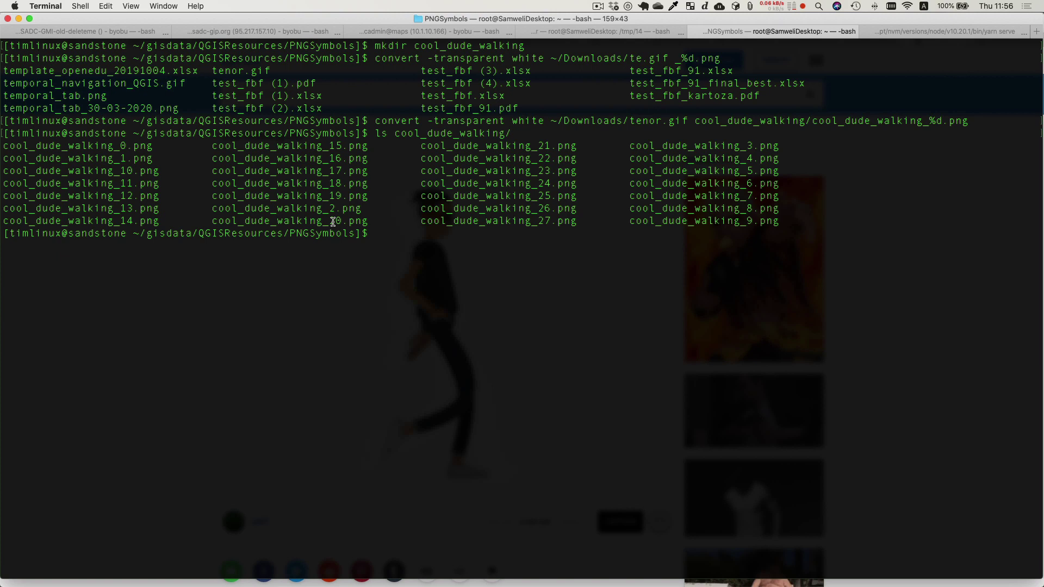
pyautogui.moveTo(330, 222); pyautogui.dragTo(342, 222)
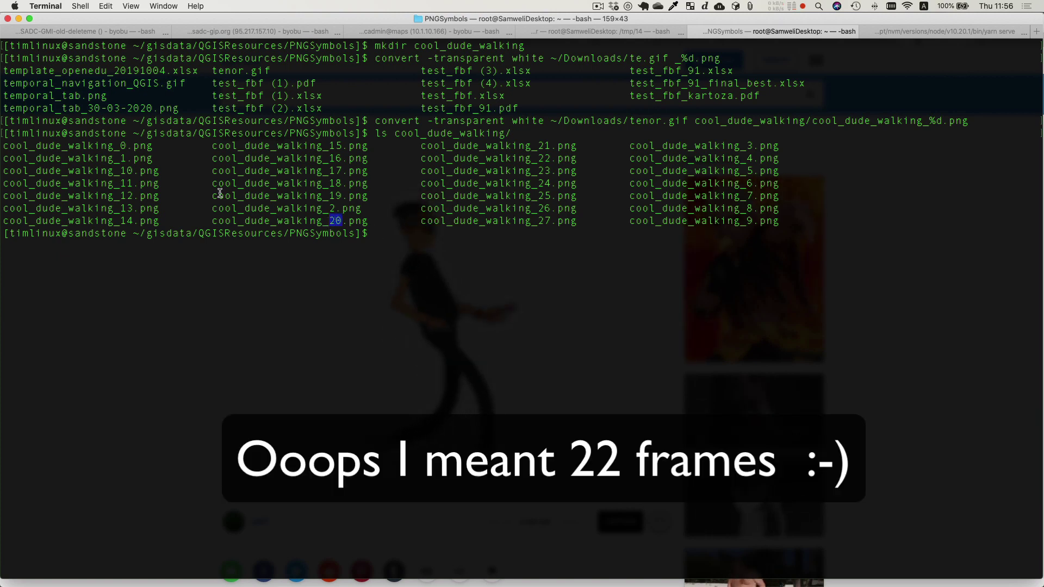
pyautogui.moveTo(120, 146); pyautogui.dragTo(136, 147)
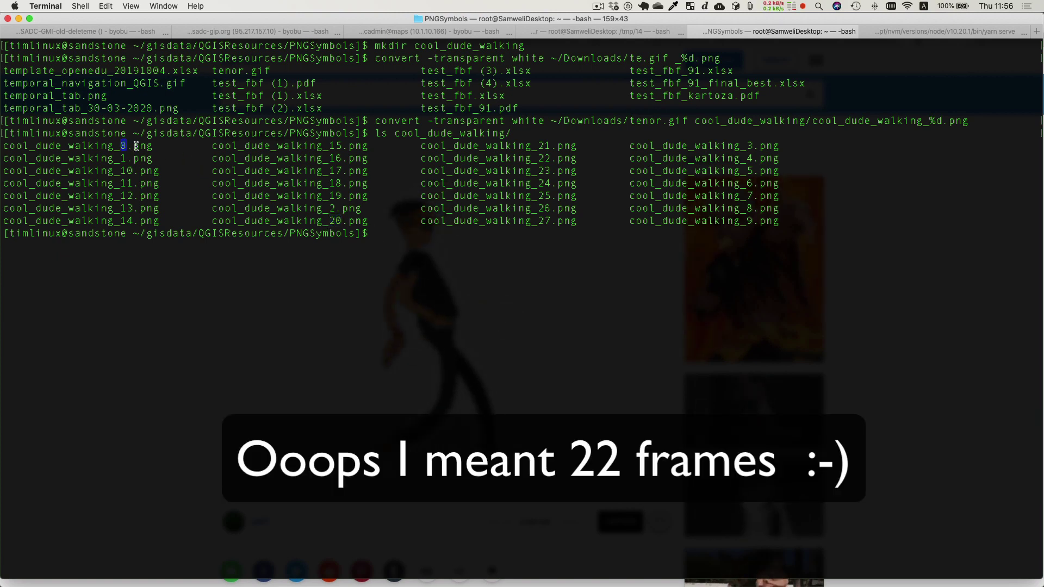
pyautogui.moveTo(343, 221); pyautogui.dragTo(333, 220)
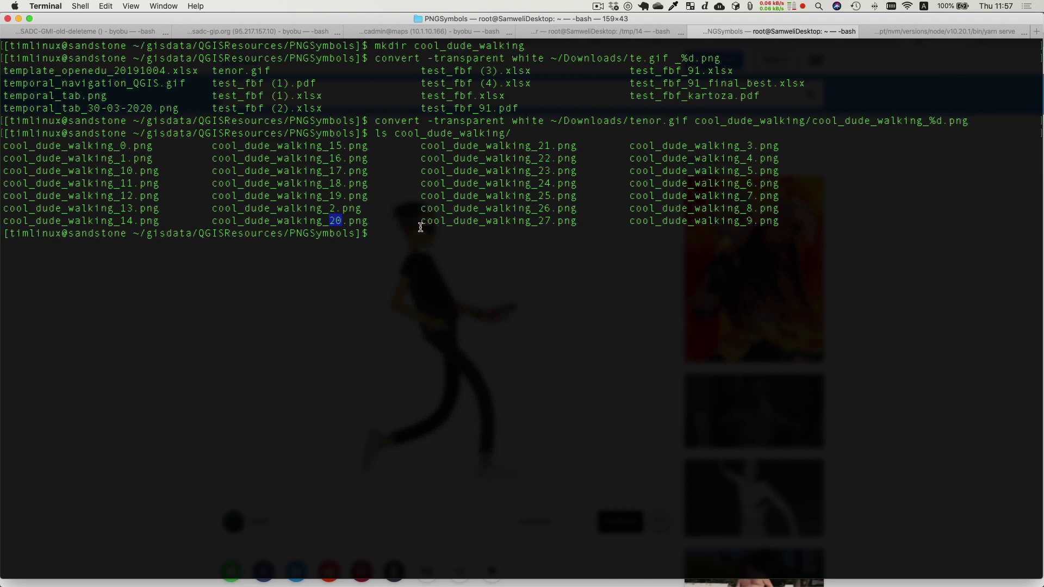
# Open cool_dude_walking in Finder, enlarge the window, and preview cool_dude_walking_5.png.
pyautogui.write('open co')
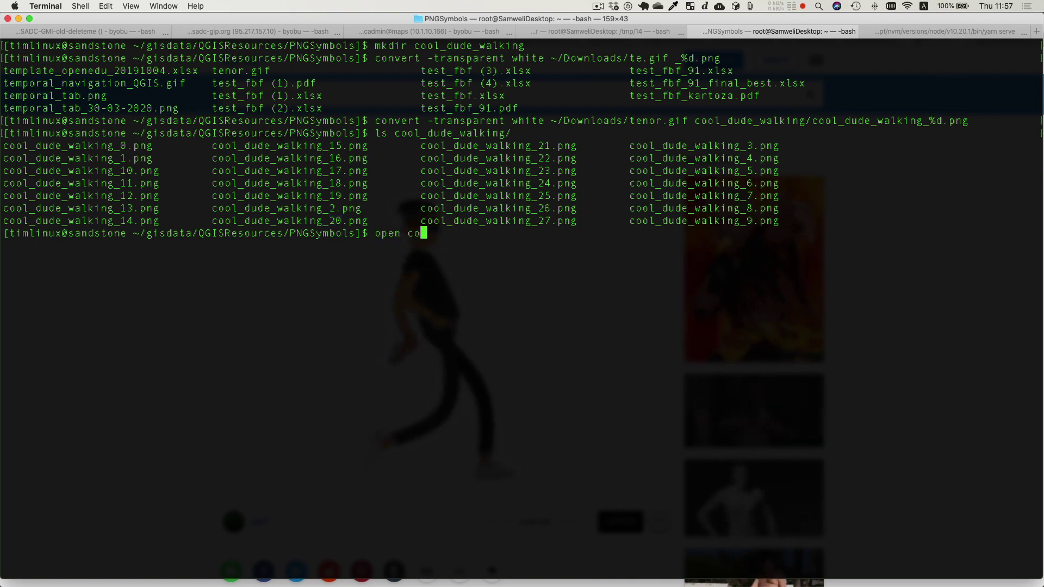
pyautogui.press('Tab')
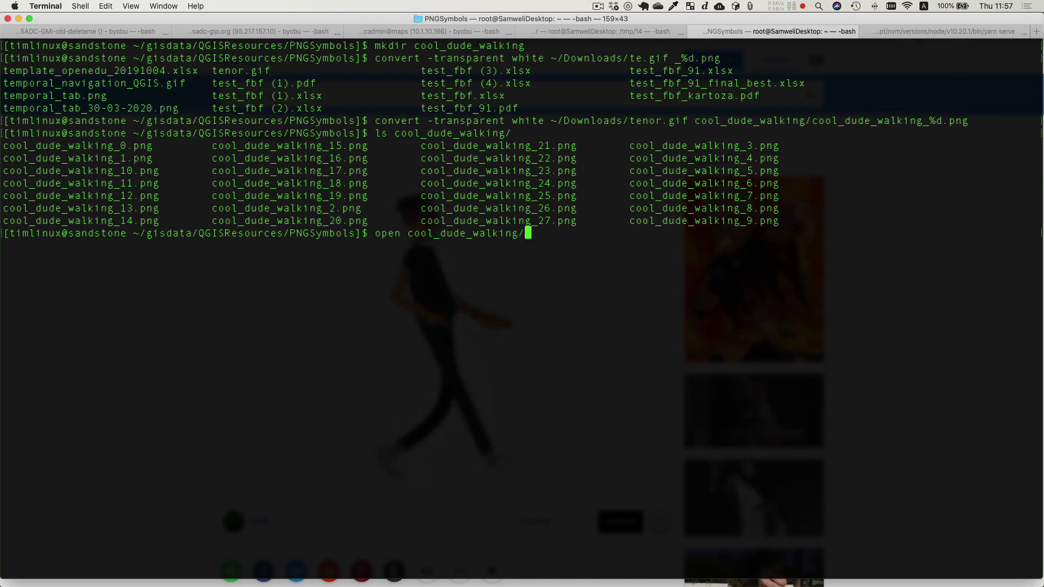
pyautogui.press('Return')
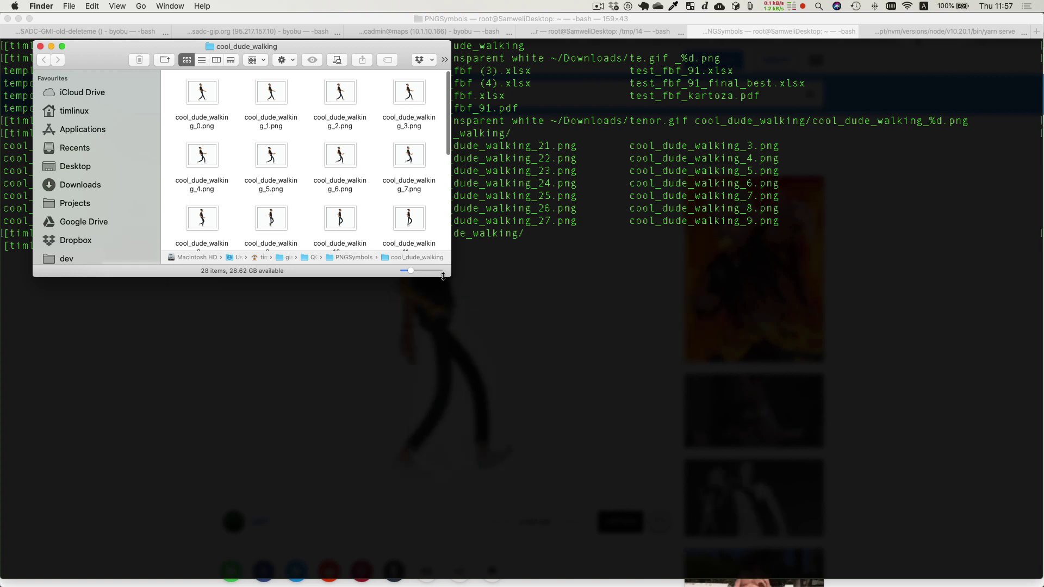
pyautogui.moveTo(451, 277); pyautogui.dragTo(909, 536)
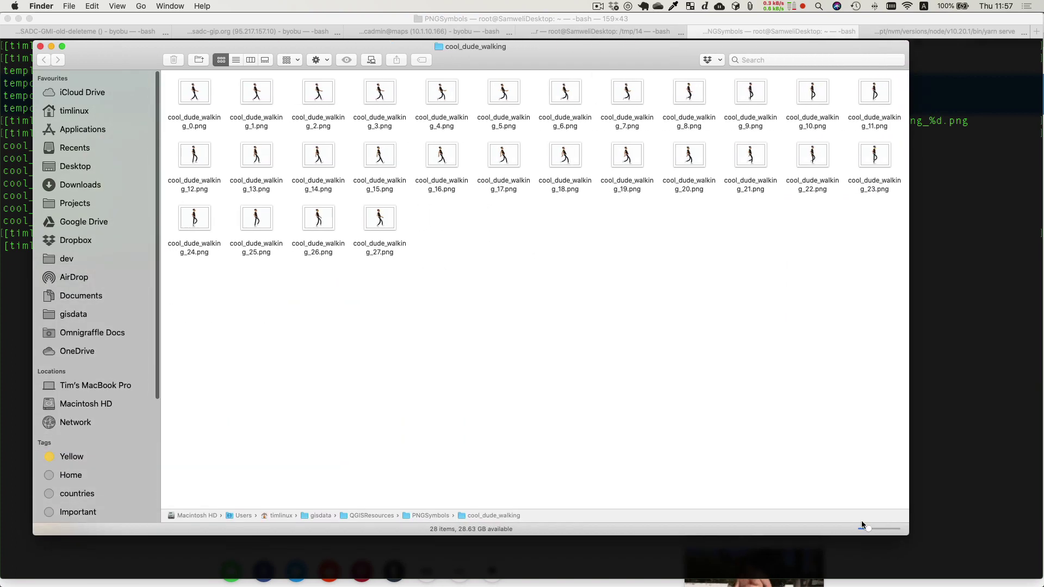
pyautogui.doubleClick(501, 90)
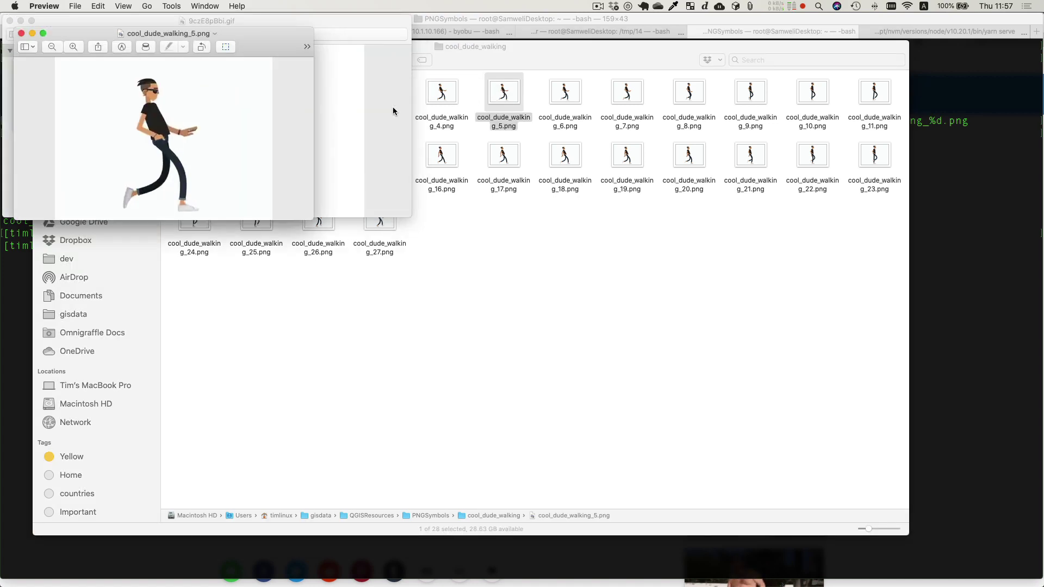
pyautogui.moveTo(247, 34); pyautogui.dragTo(472, 190)
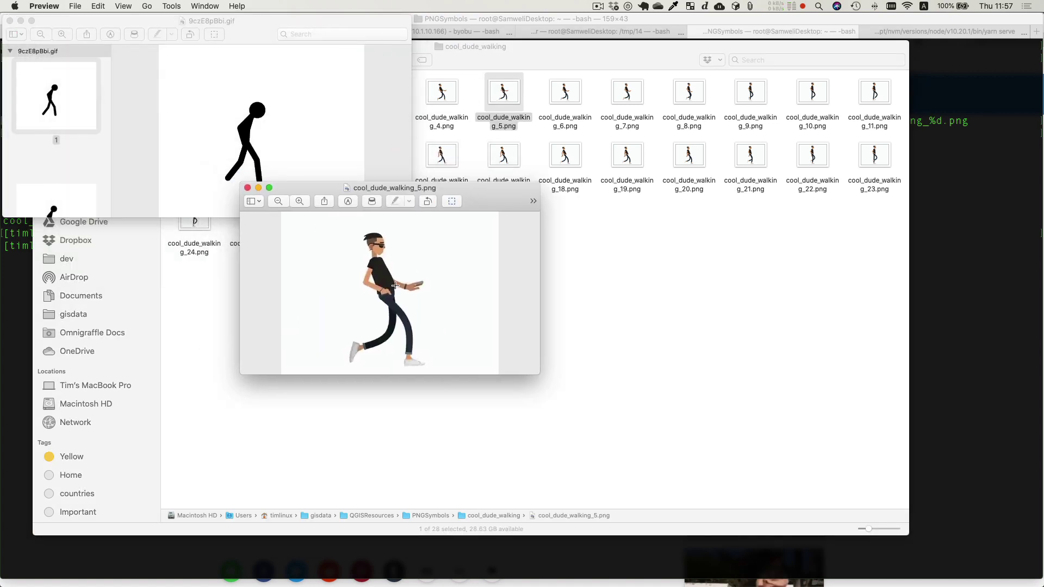
pyautogui.click(247, 188)
pyautogui.click(497, 275)
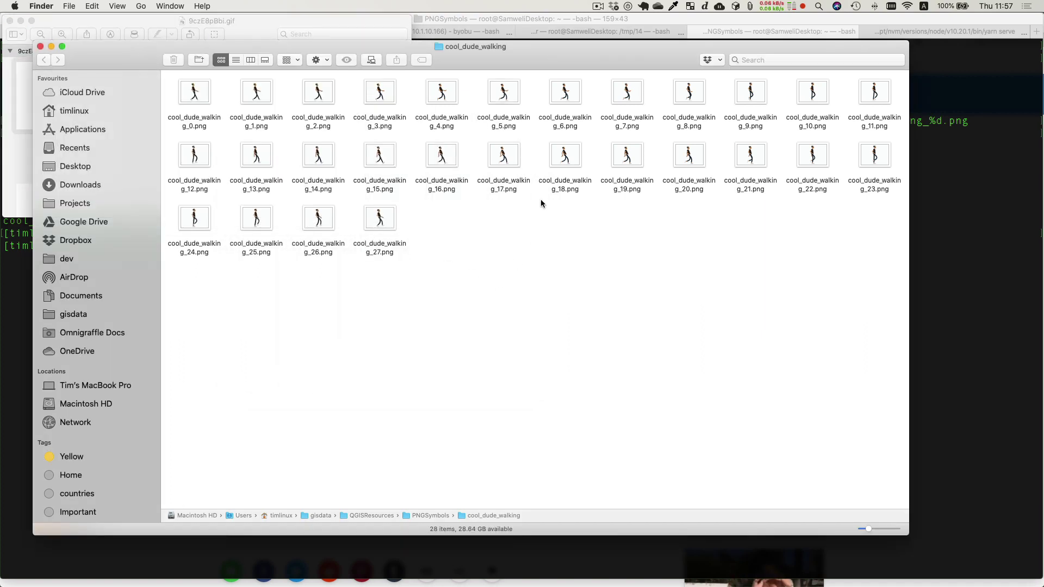
# Print the current working directory with pwd in Terminal.
pyautogui.click(970, 246)
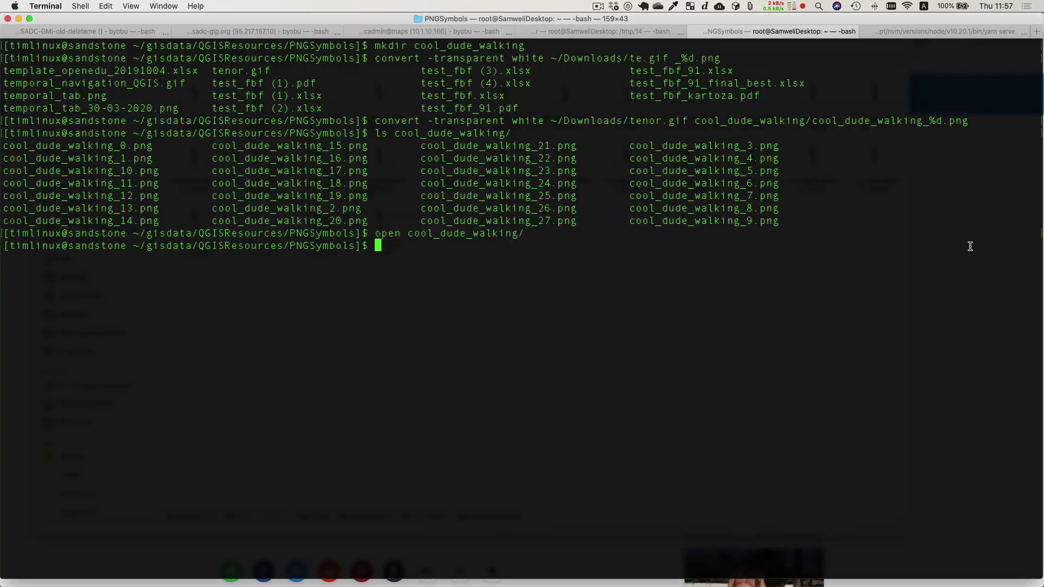
pyautogui.write('pwd')
pyautogui.press('Return')
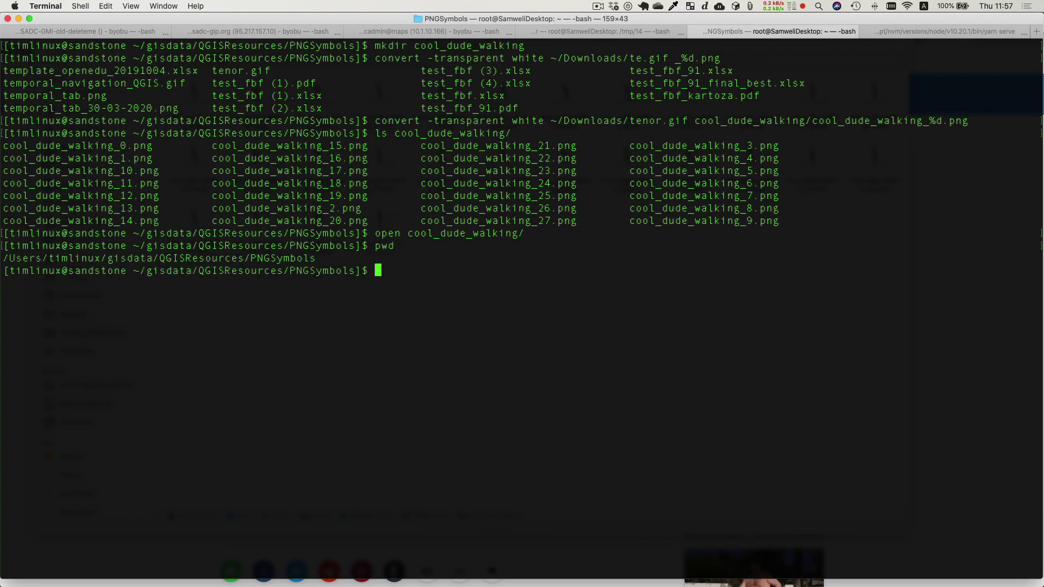
pyautogui.moveTo(328, 265); pyautogui.dragTo(6, 253)
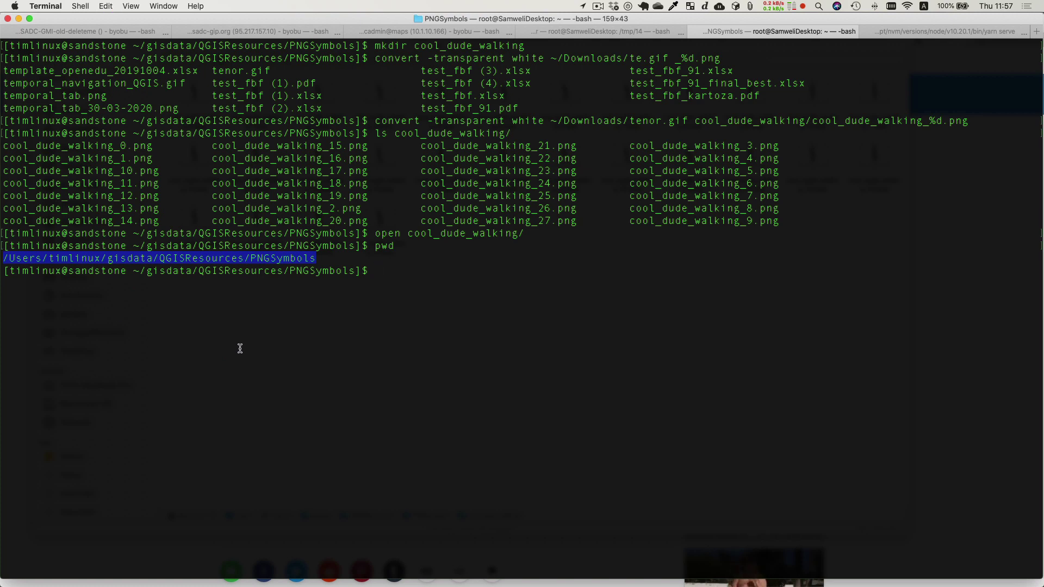
pyautogui.click(354, 320)
# Change into cool_dude_walking and copy its full path printed by pwd.
pyautogui.write('cd co')
pyautogui.press('Tab')
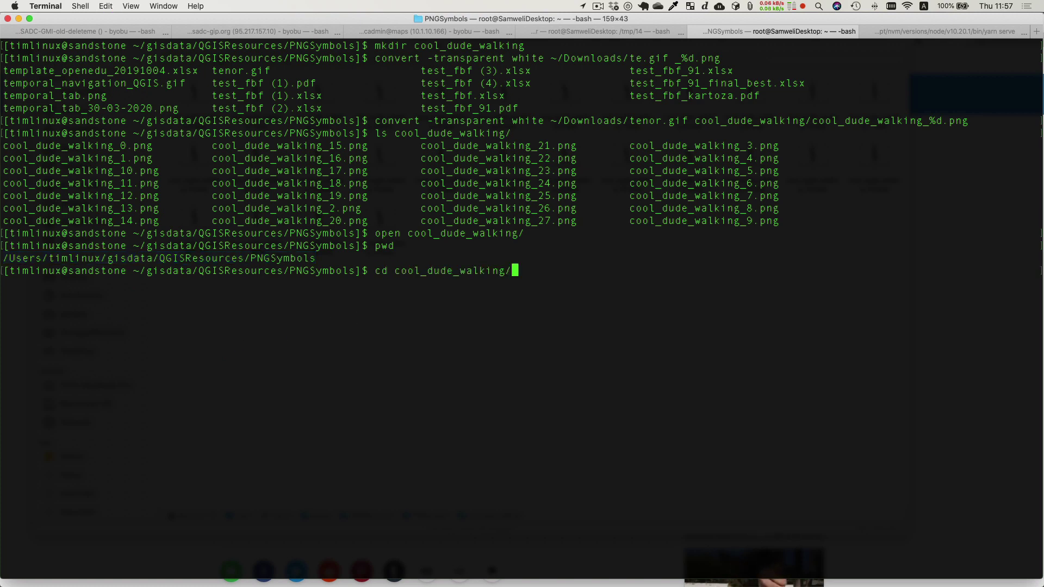
pyautogui.press('Return')
pyautogui.write('owd')
pyautogui.press('BackSpace')
pyautogui.press('BackSpace')
pyautogui.press('BackSpace')
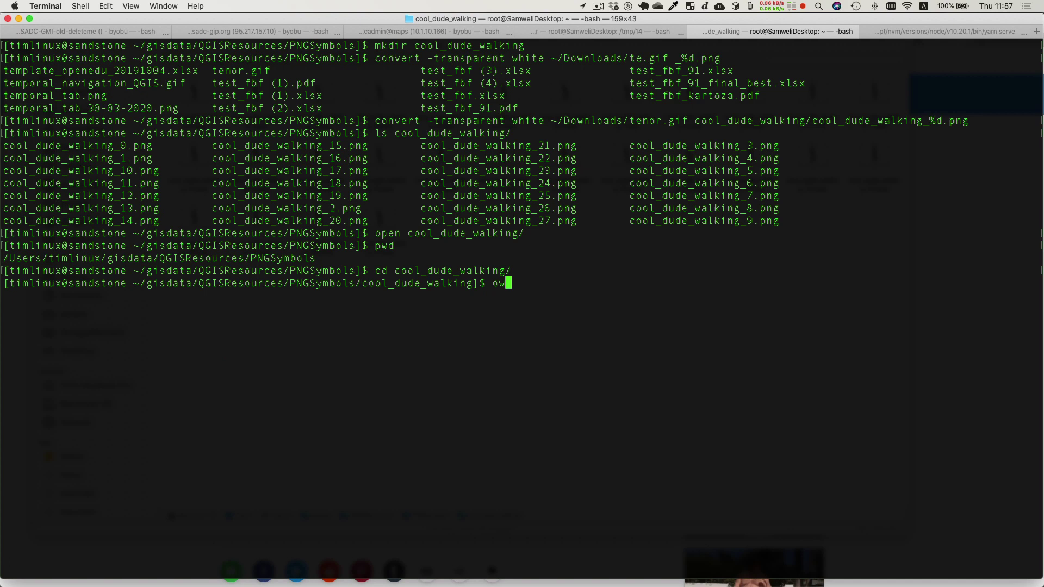
pyautogui.write('pwf')
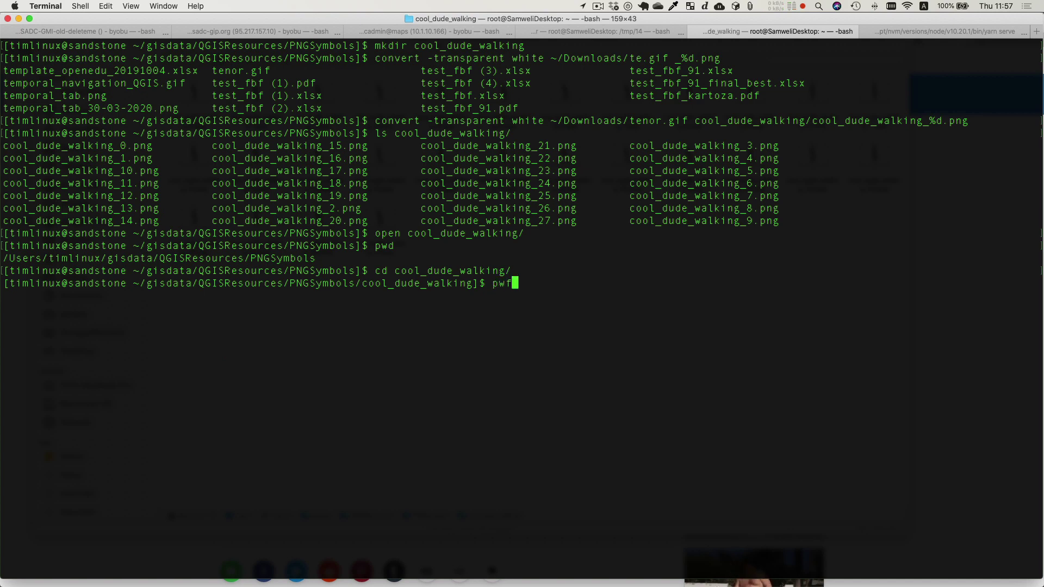
pyautogui.press('BackSpace')
pyautogui.write('d')
pyautogui.press('Return')
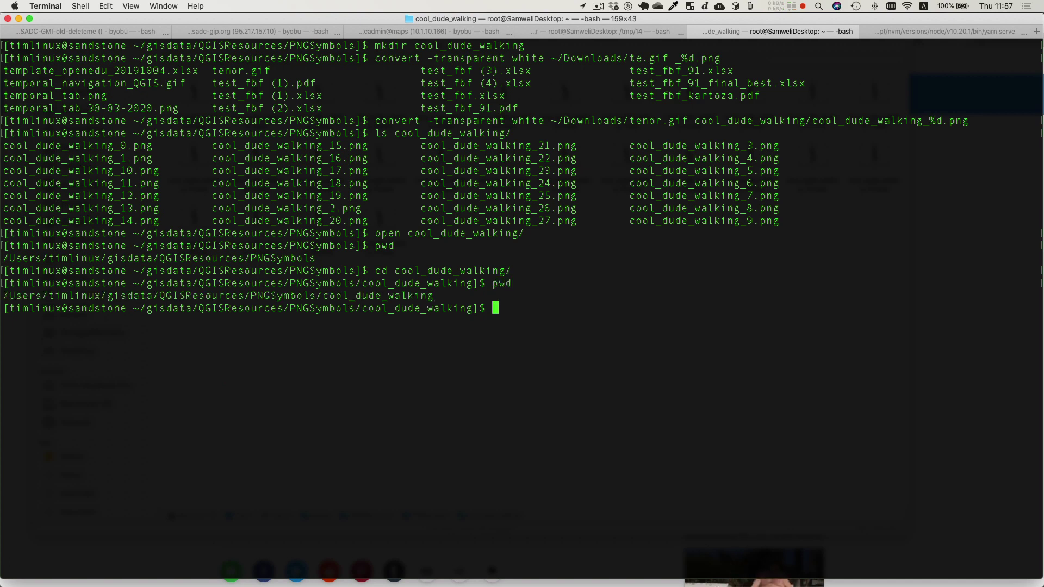
pyautogui.moveTo(434, 296); pyautogui.dragTo(3, 298)
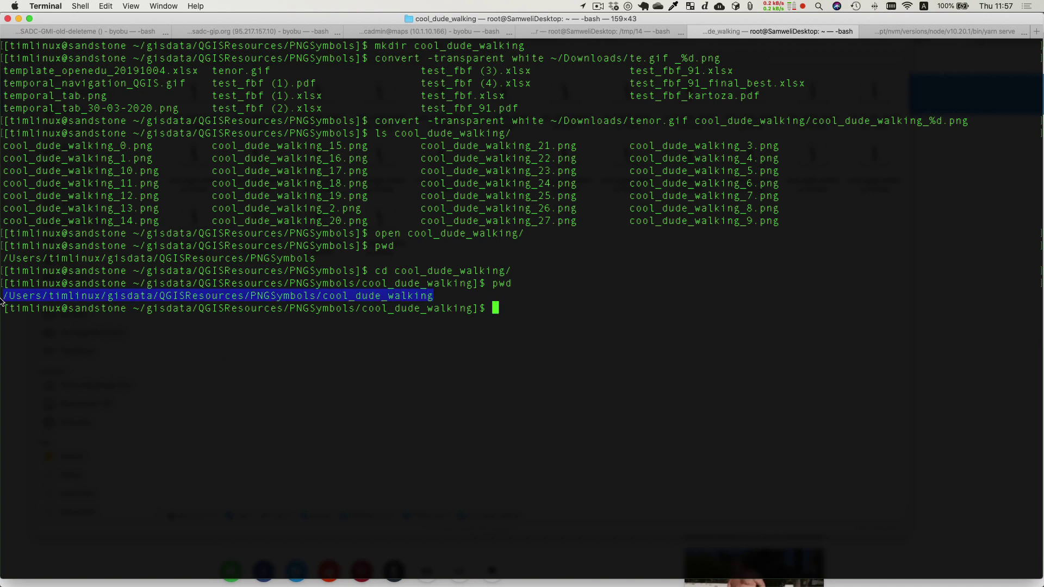
pyautogui.press('super+c')
pyautogui.moveTo(1, 301)
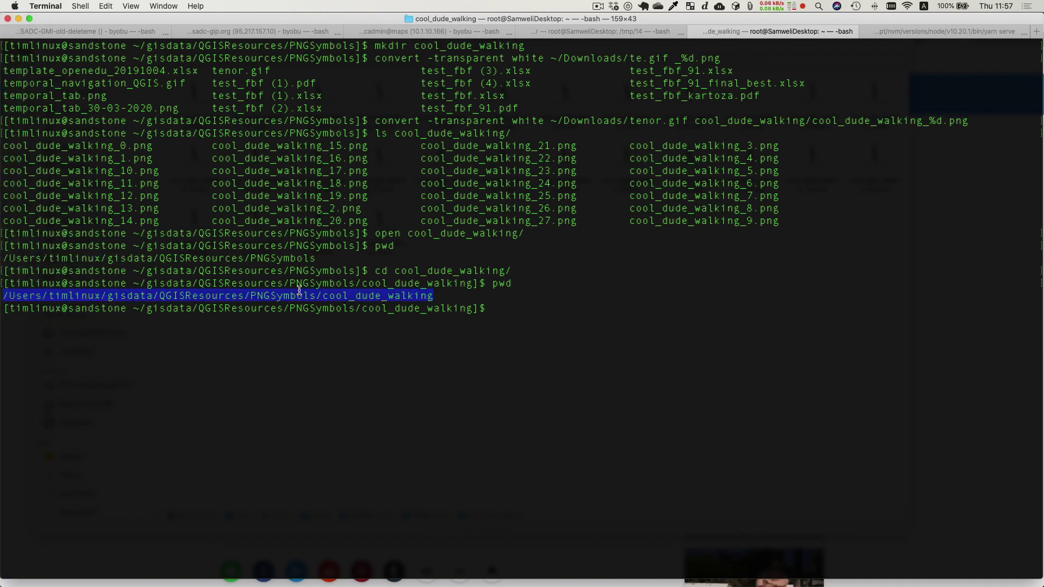
pyautogui.press('super+Tab')
pyautogui.press('super+Tab')
pyautogui.press('super+Tab')
pyautogui.press('super+Tab')
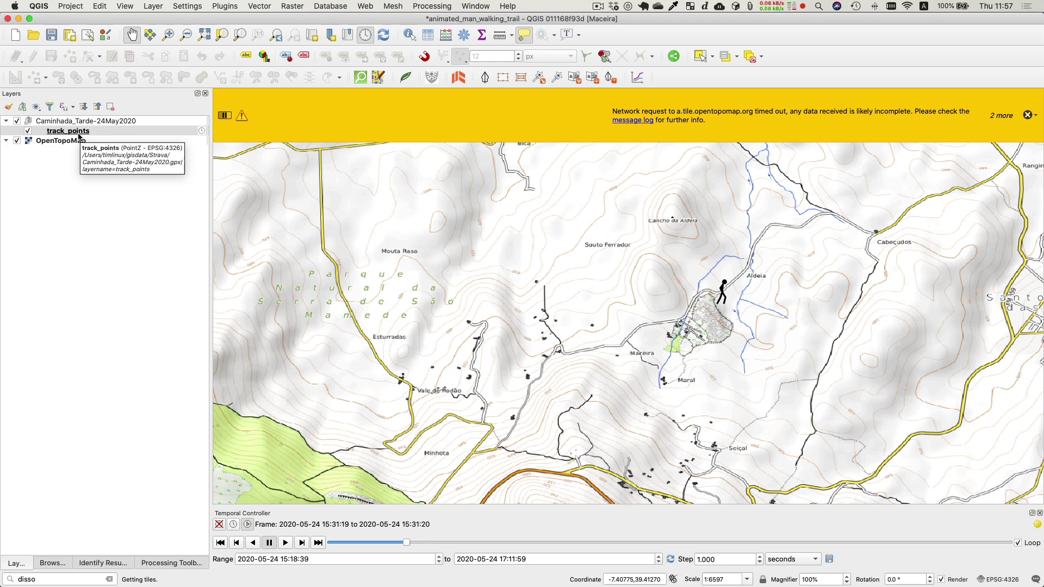
# In track_points symbology, delete the second raster image marker layer.
pyautogui.doubleClick(67, 134)
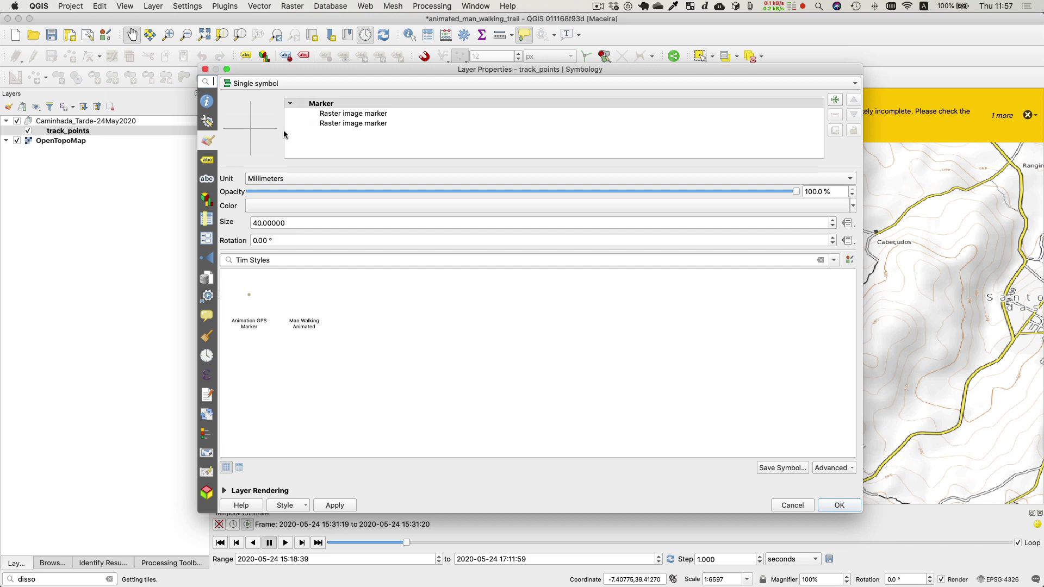
pyautogui.click(349, 113)
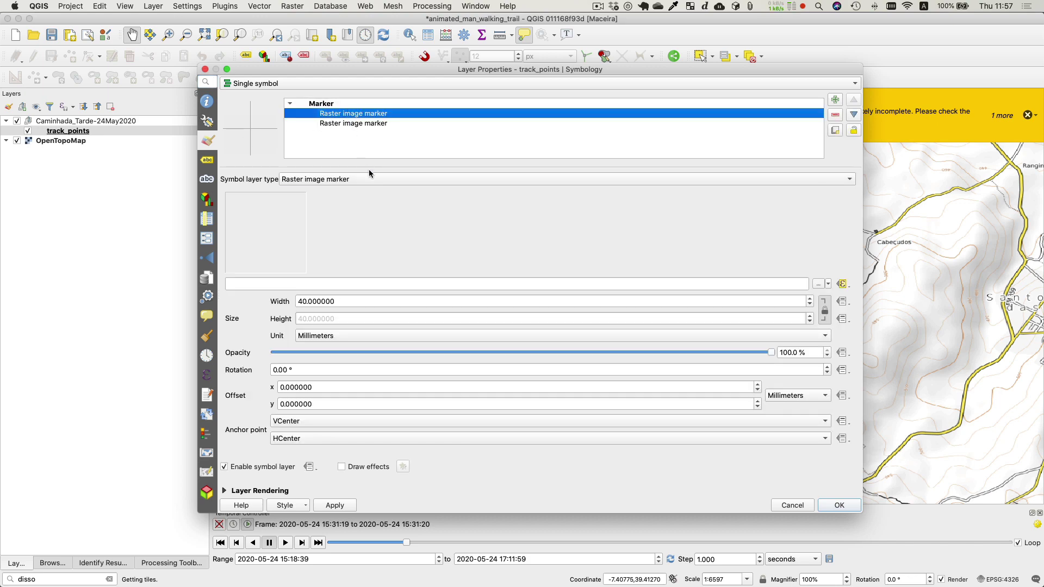
pyautogui.click(361, 124)
pyautogui.click(835, 115)
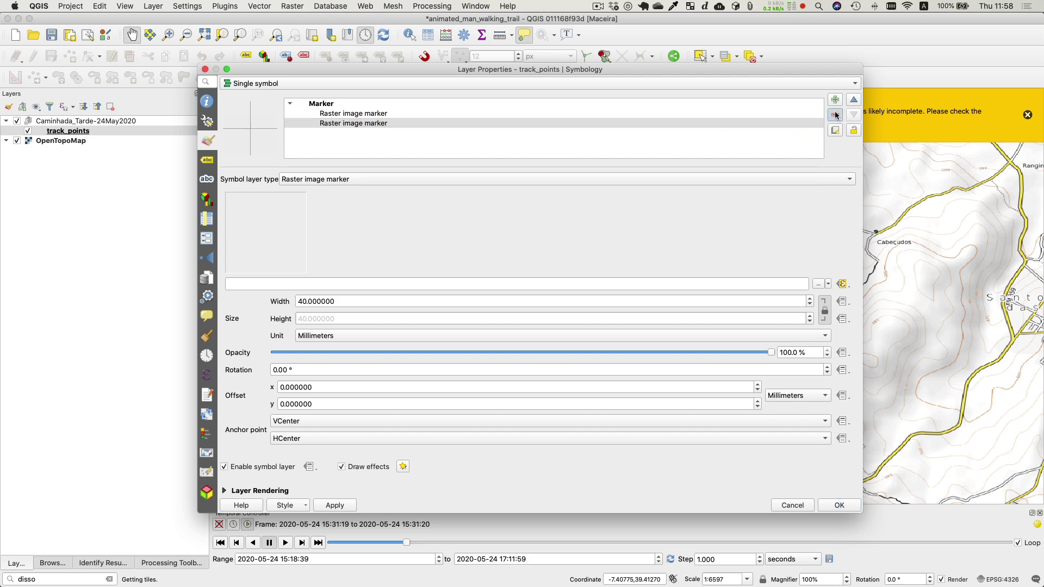
pyautogui.click(396, 114)
pyautogui.click(348, 103)
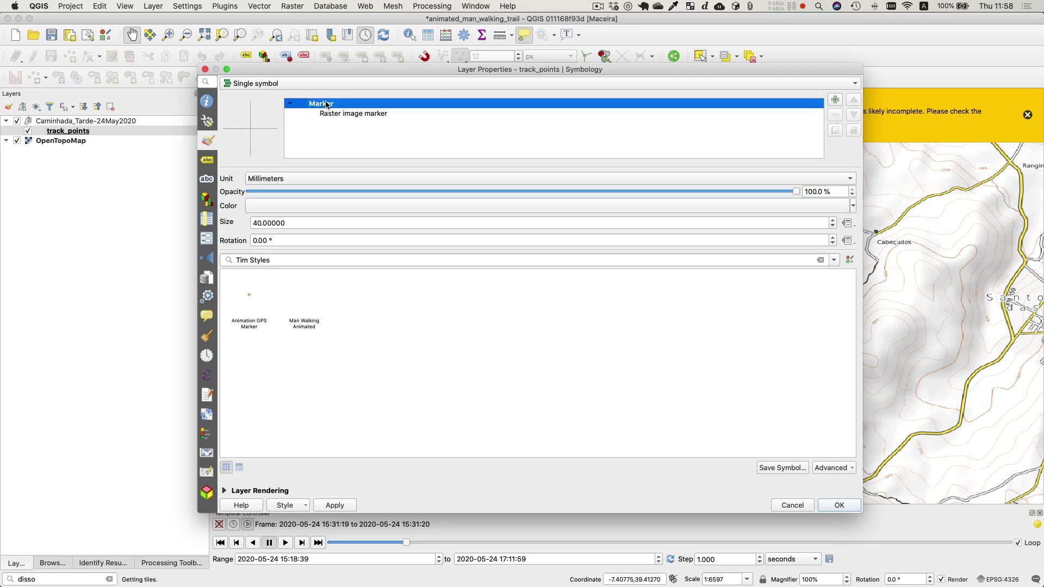
pyautogui.click(340, 118)
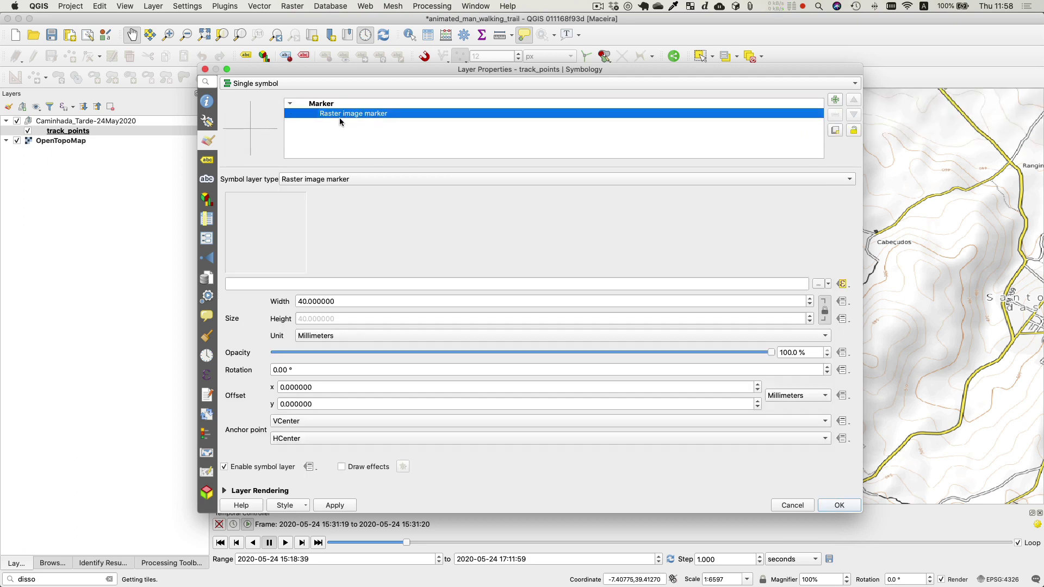
# Set the symbol layer type to Raster image marker and edit its image-path expression.
pyautogui.click(305, 179)
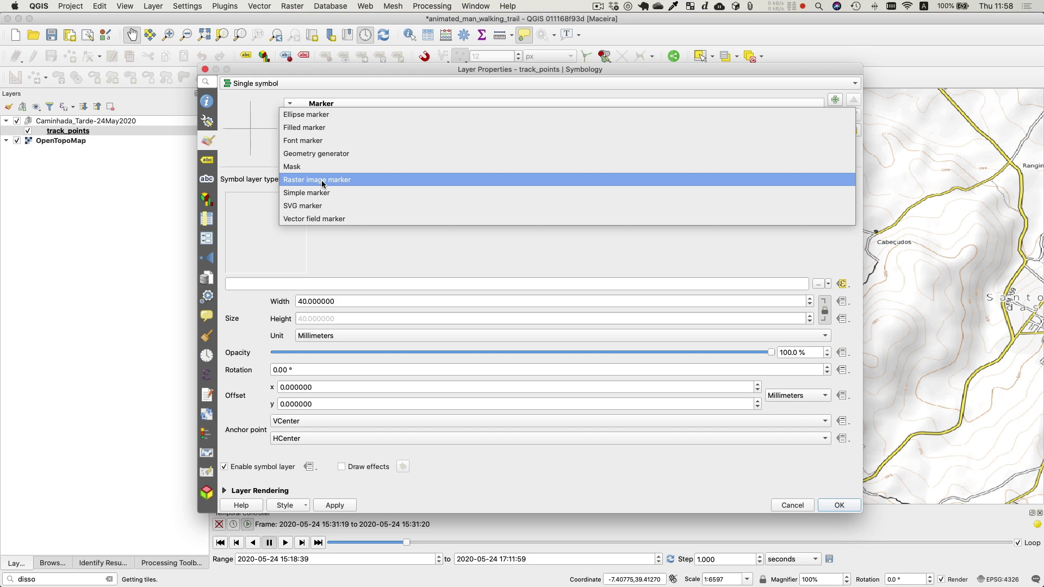
pyautogui.click(322, 184)
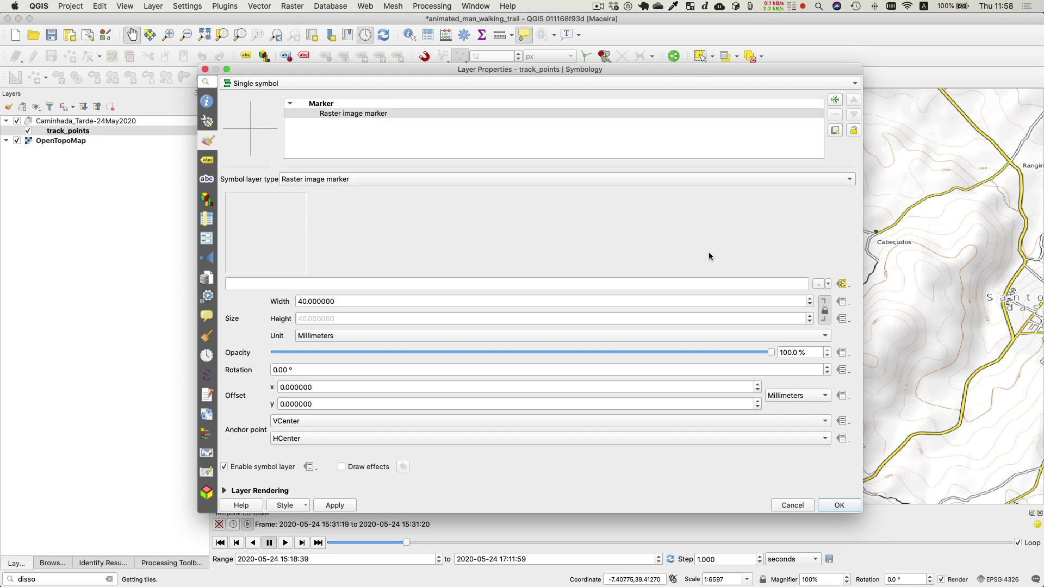
pyautogui.click(848, 283)
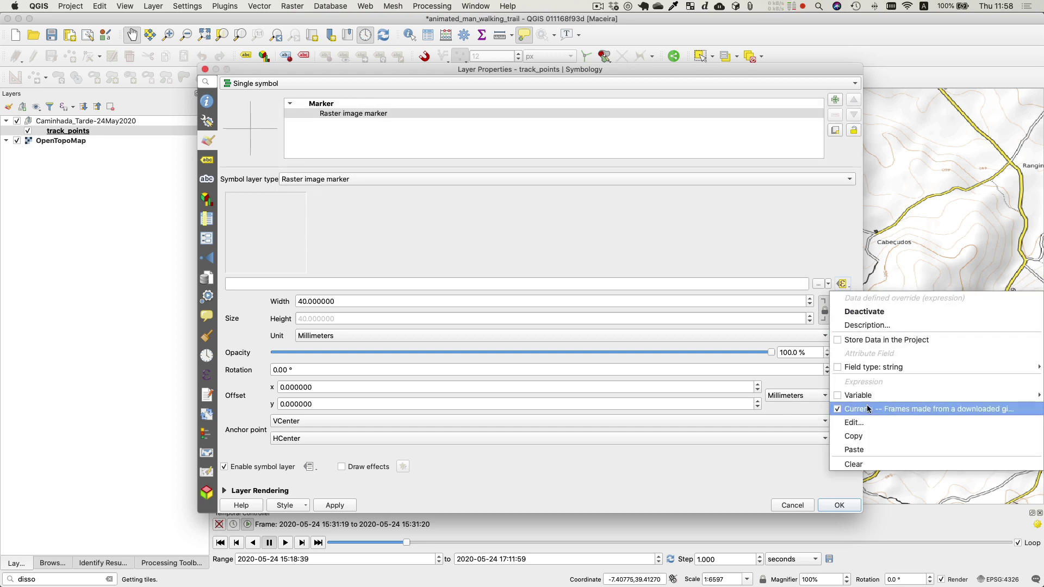
pyautogui.click(858, 423)
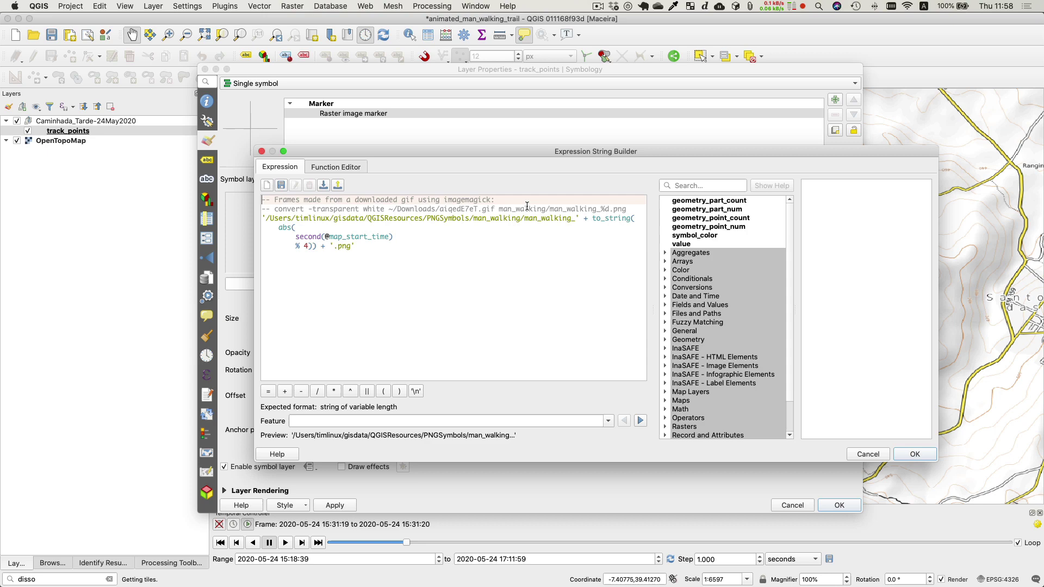
pyautogui.press('super+Tab')
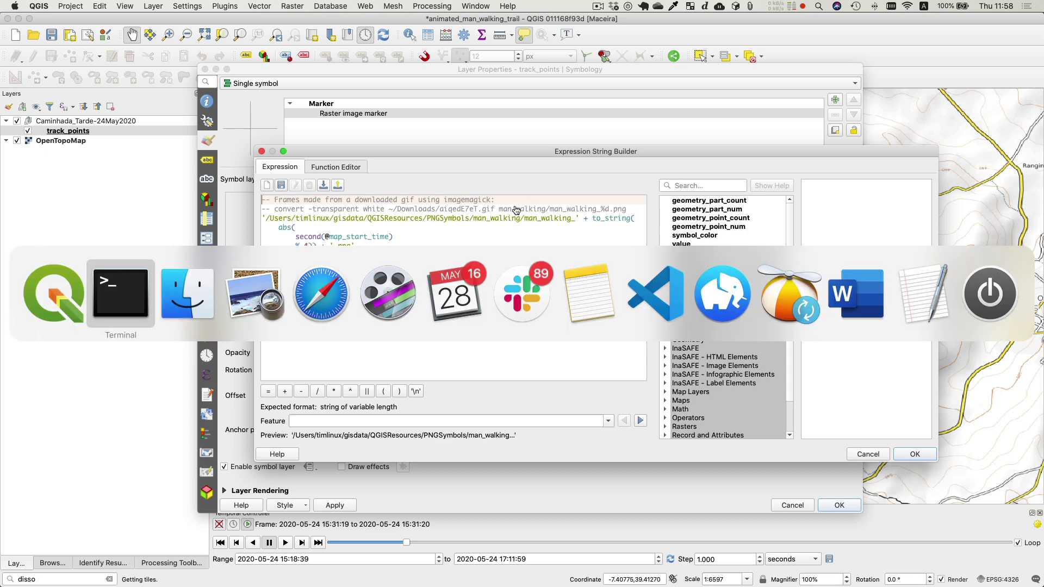
# Recall the tenor.gif convert command in Terminal and copy it.
pyautogui.press('Up')
pyautogui.press('Up')
pyautogui.press('Up')
pyautogui.press('Up')
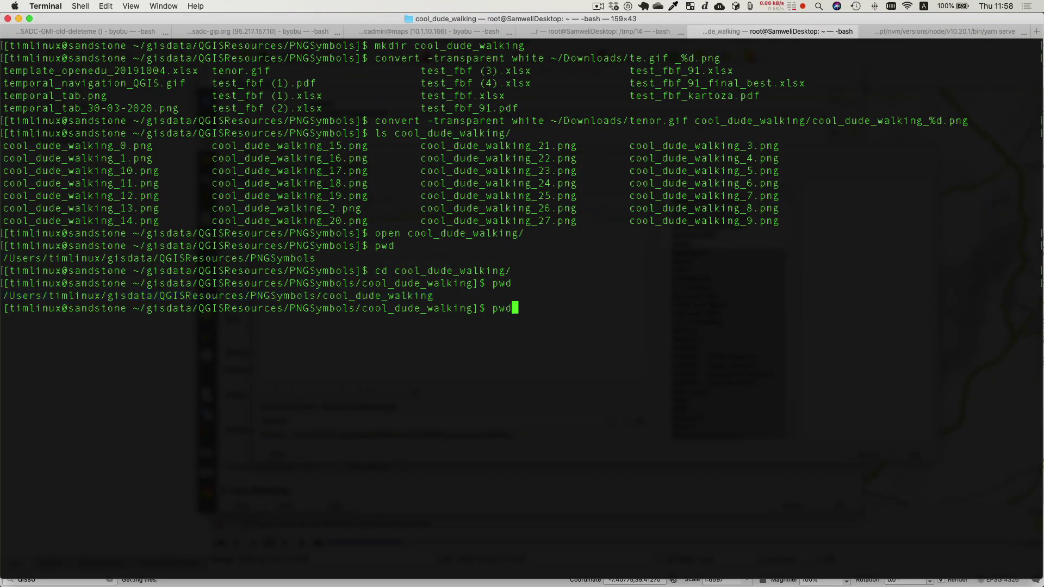
pyautogui.press('Up')
pyautogui.press('Up')
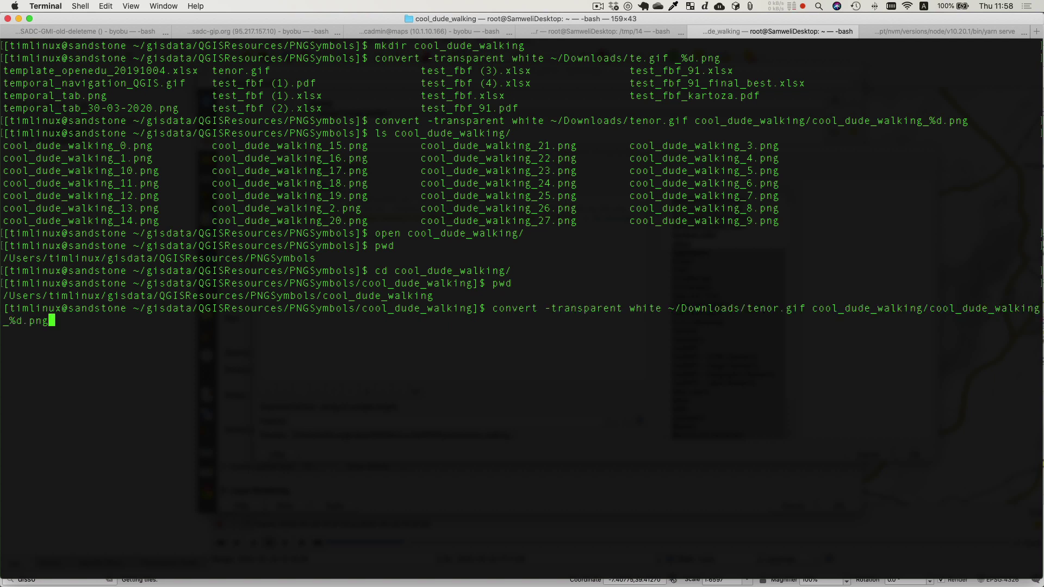
pyautogui.moveTo(495, 306); pyautogui.dragTo(468, 321)
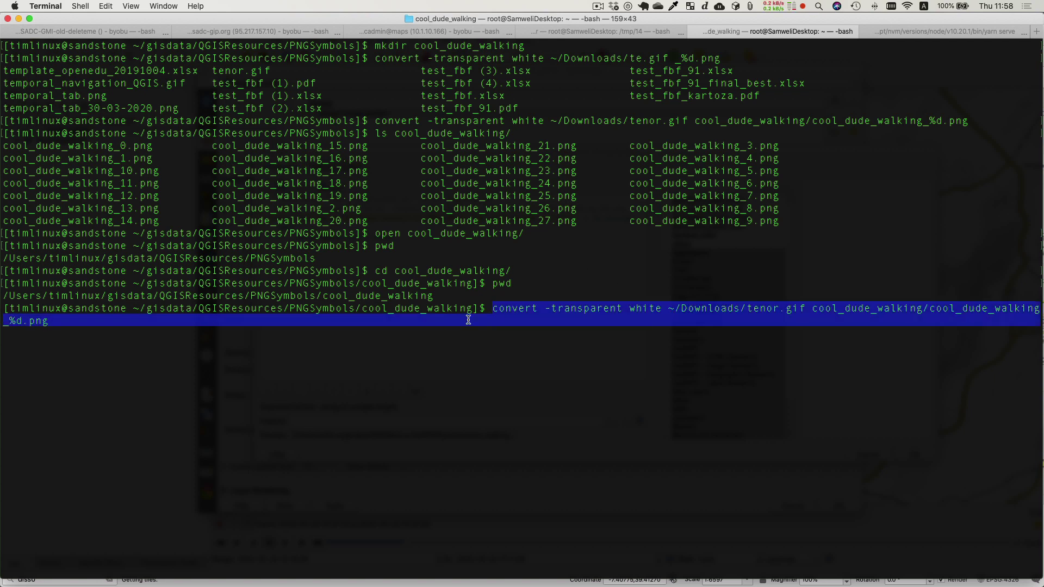
pyautogui.moveTo(216, 318); pyautogui.dragTo(64, 316)
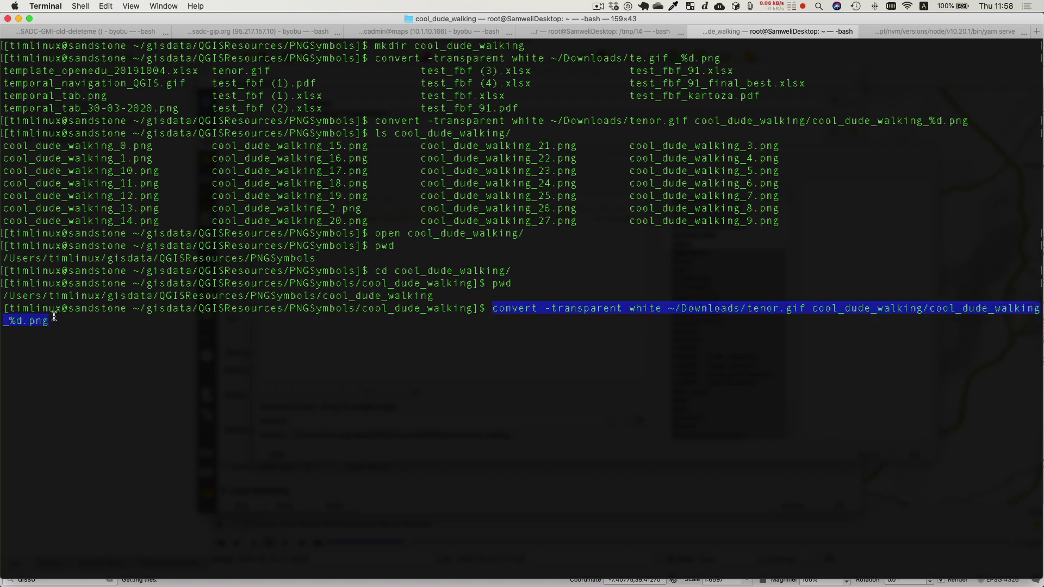
pyautogui.press('super+Tab')
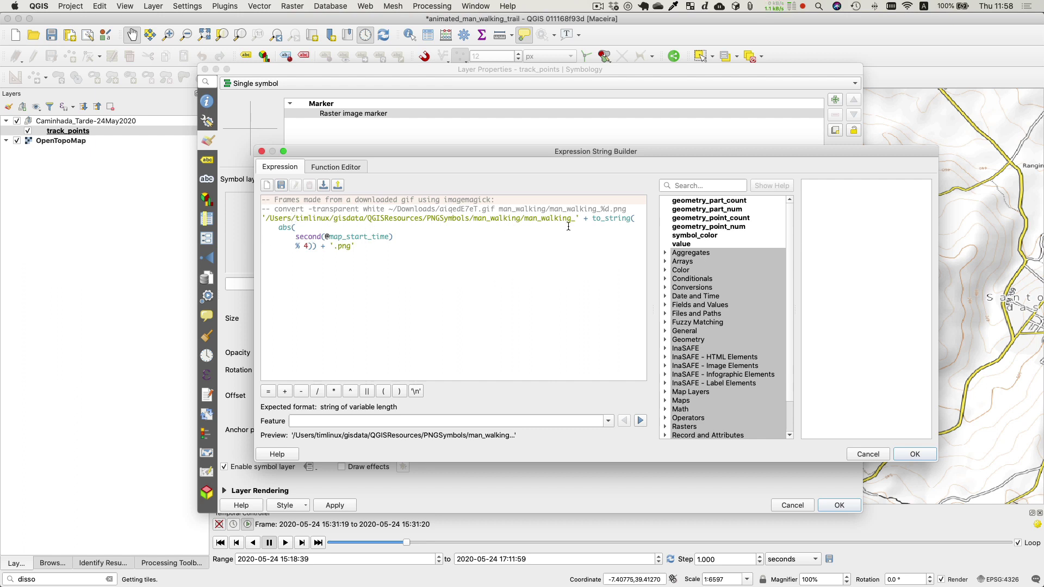
# Replace the old convert comment with the tenor.gif convert command and add a blank line.
pyautogui.moveTo(627, 209); pyautogui.dragTo(270, 206)
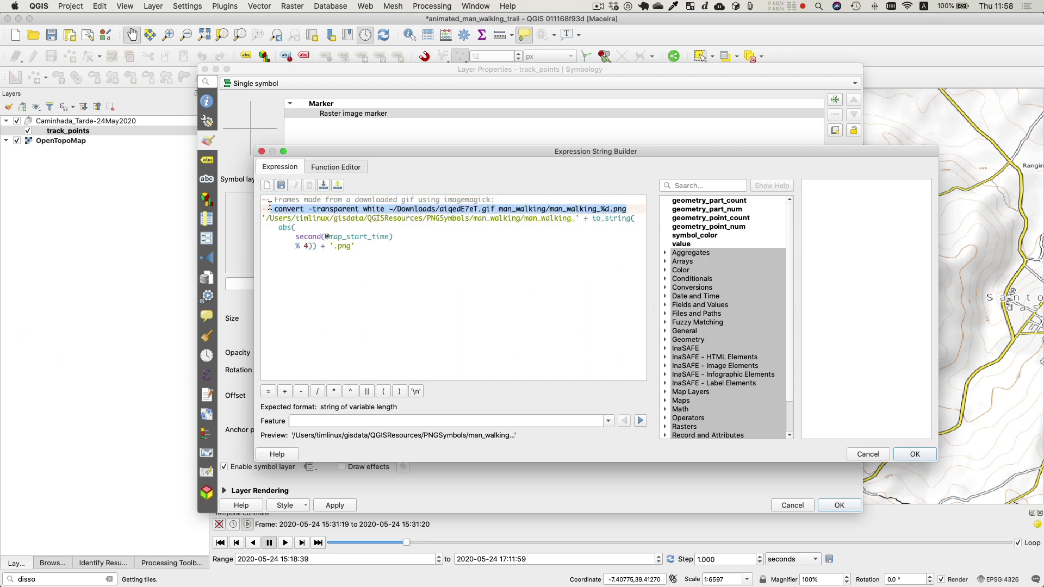
pyautogui.press('super+v')
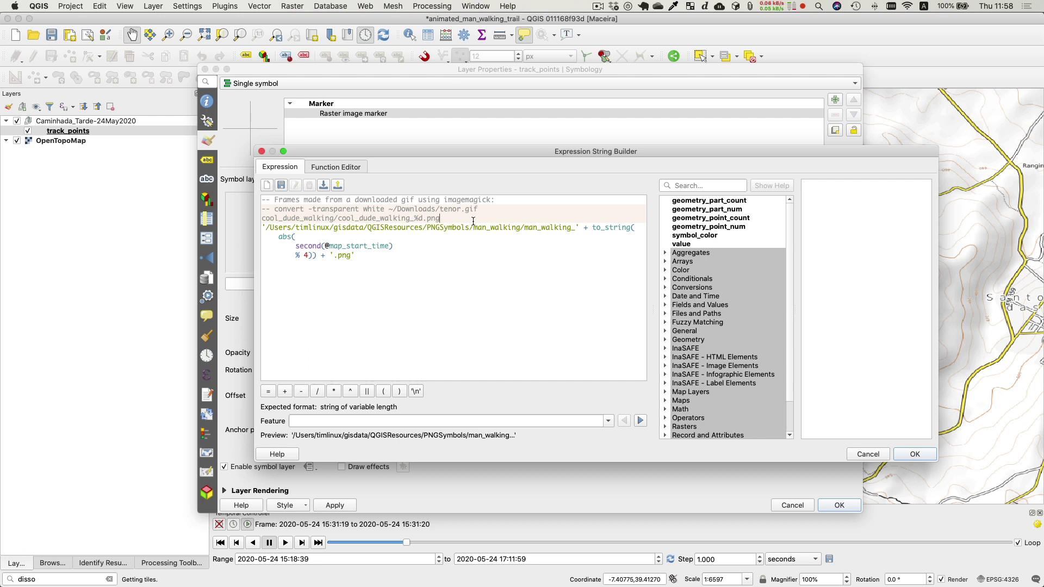
pyautogui.press('Return')
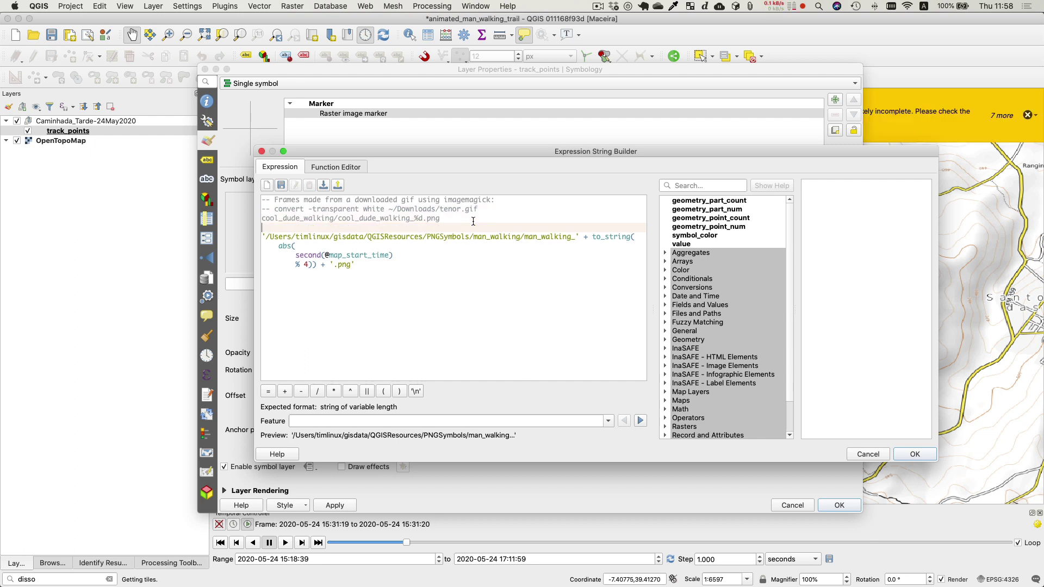
# Undo an accidental edit to the path and change the frame modulo from % 4 to % 21.
pyautogui.doubleClick(494, 239)
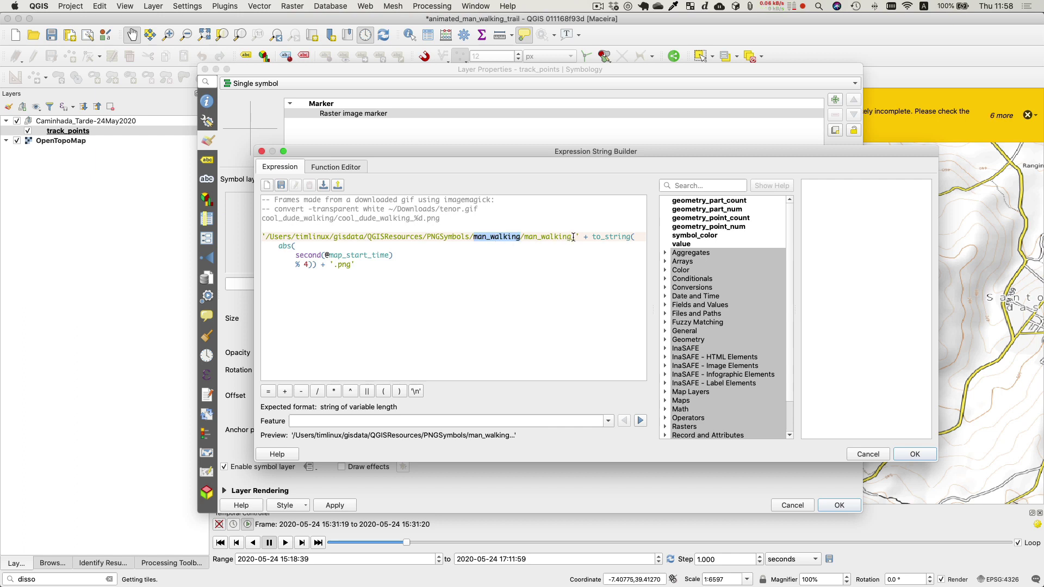
pyautogui.write('_')
pyautogui.rightClick(262, 235)
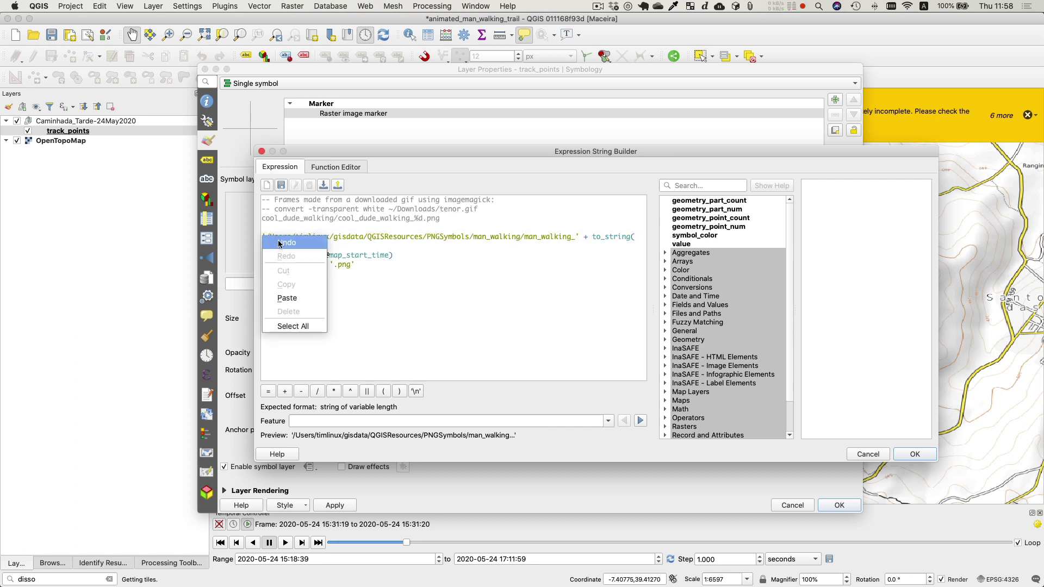
pyautogui.click(343, 237)
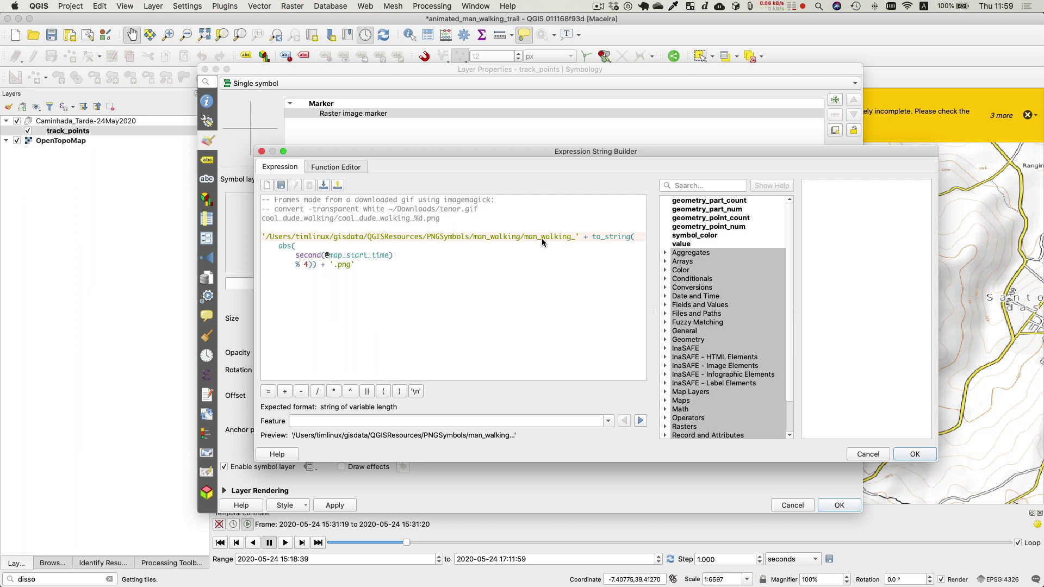
pyautogui.click(299, 264)
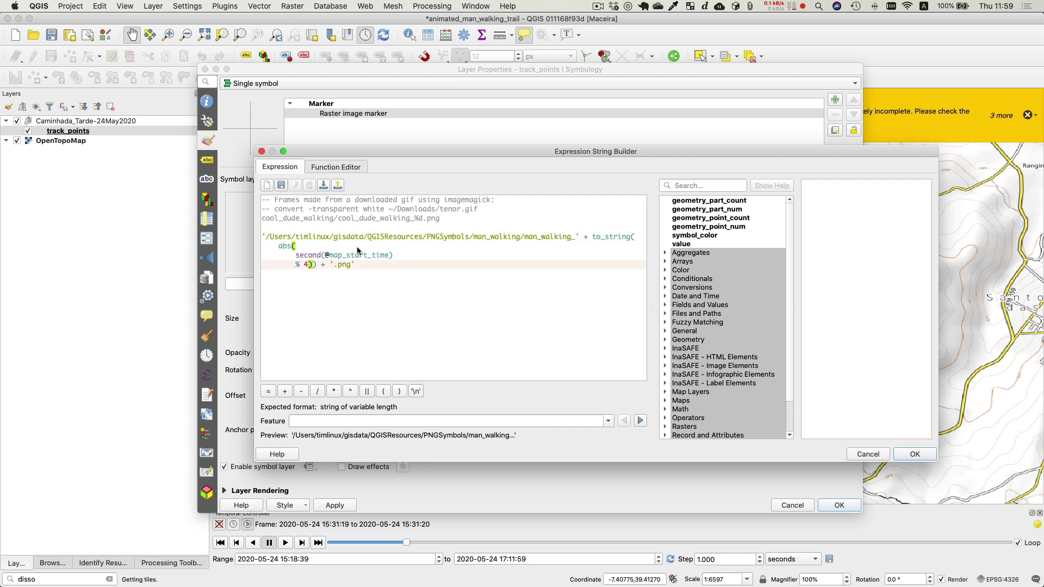
pyautogui.press('BackSpace')
pyautogui.write('21')
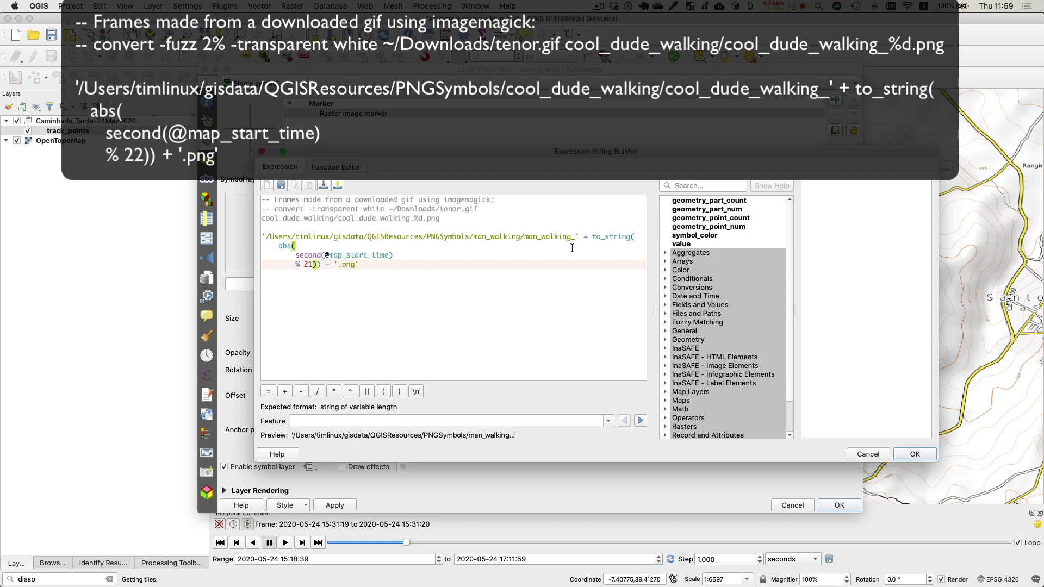
# Copy cool_dude_walking from Terminal and paste it over both man_walking names in the image path.
pyautogui.press('super+Tab')
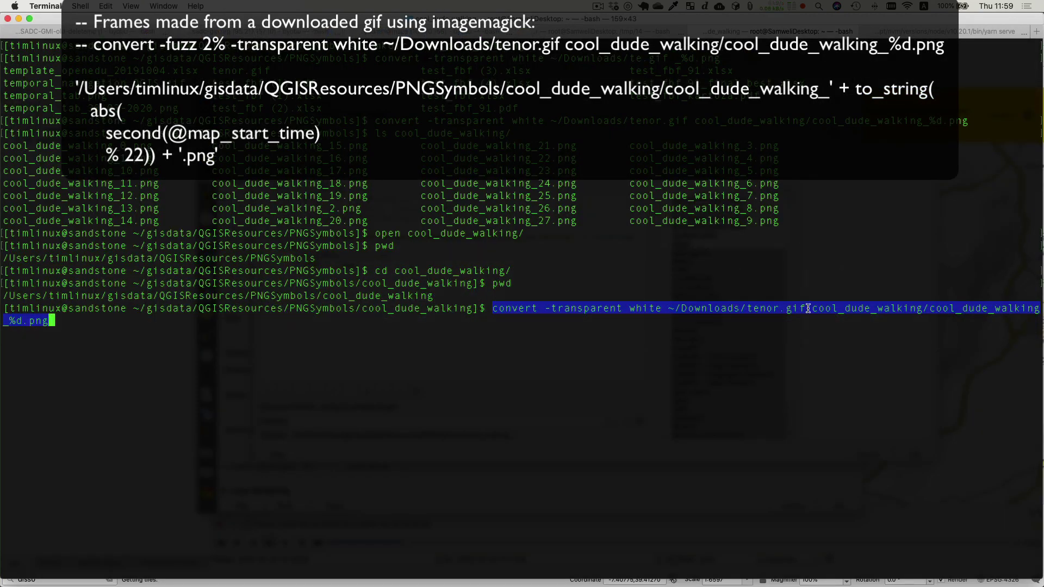
pyautogui.click(809, 308)
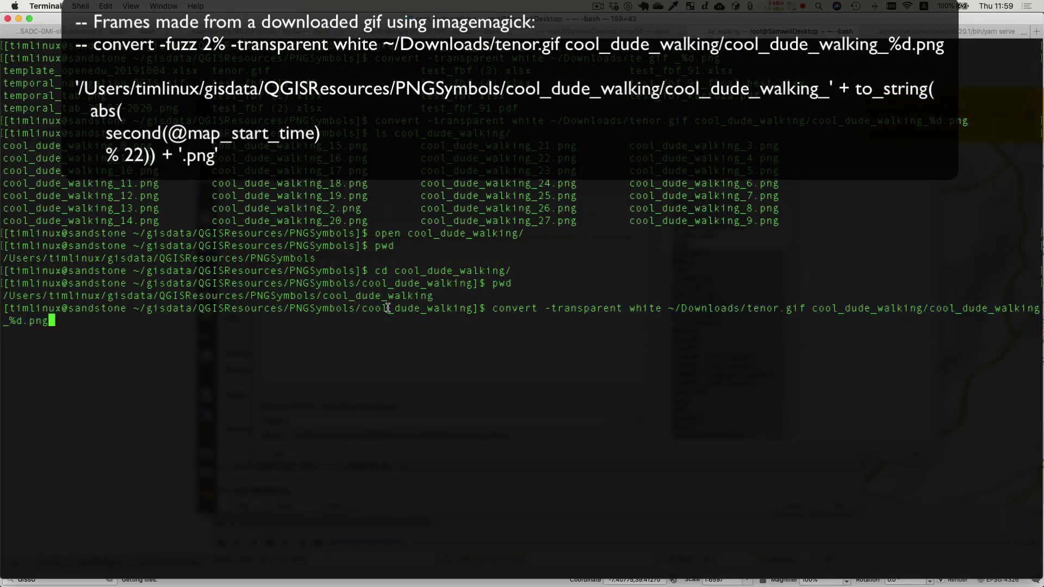
pyautogui.moveTo(472, 308); pyautogui.dragTo(367, 308)
pyautogui.press('super+c')
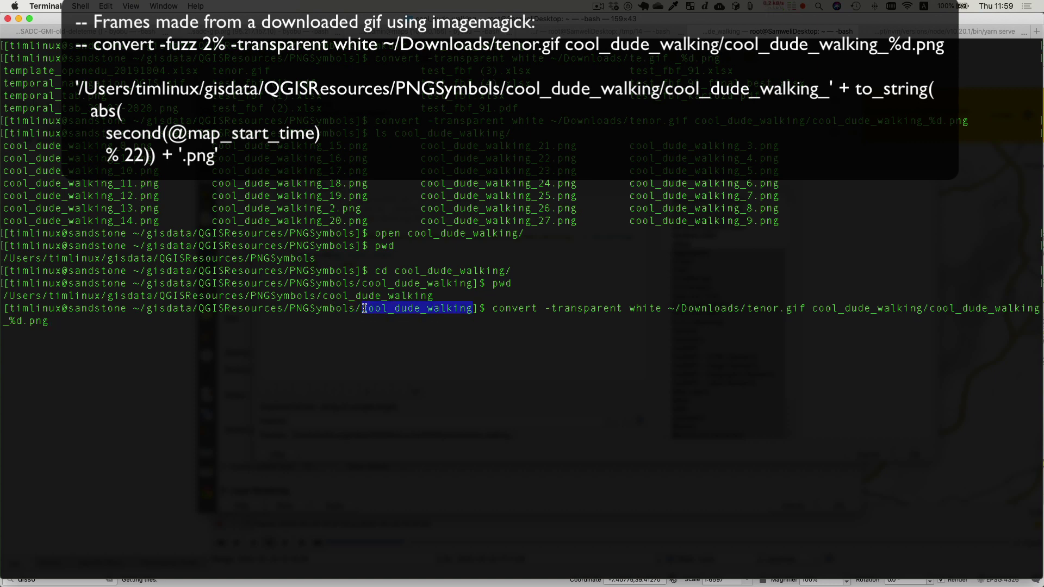
pyautogui.press('super+Tab')
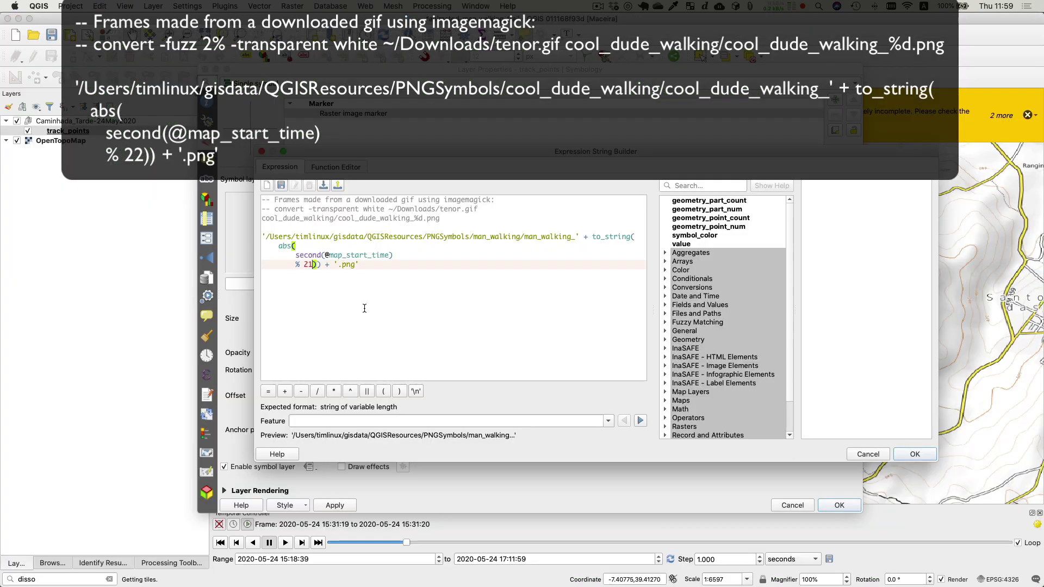
pyautogui.doubleClick(506, 236)
pyautogui.press('super+v')
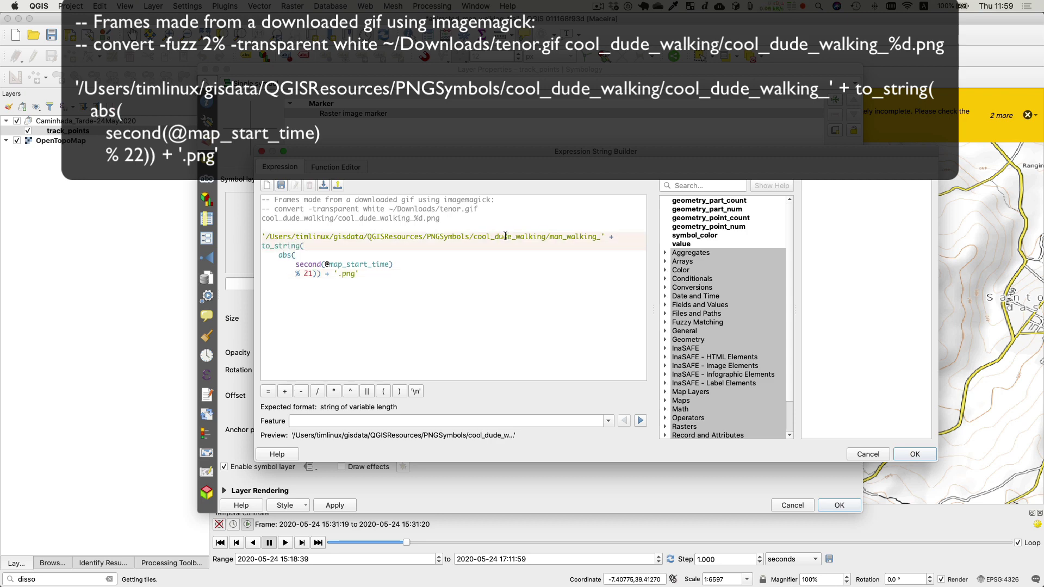
pyautogui.doubleClick(567, 236)
pyautogui.press('super+v')
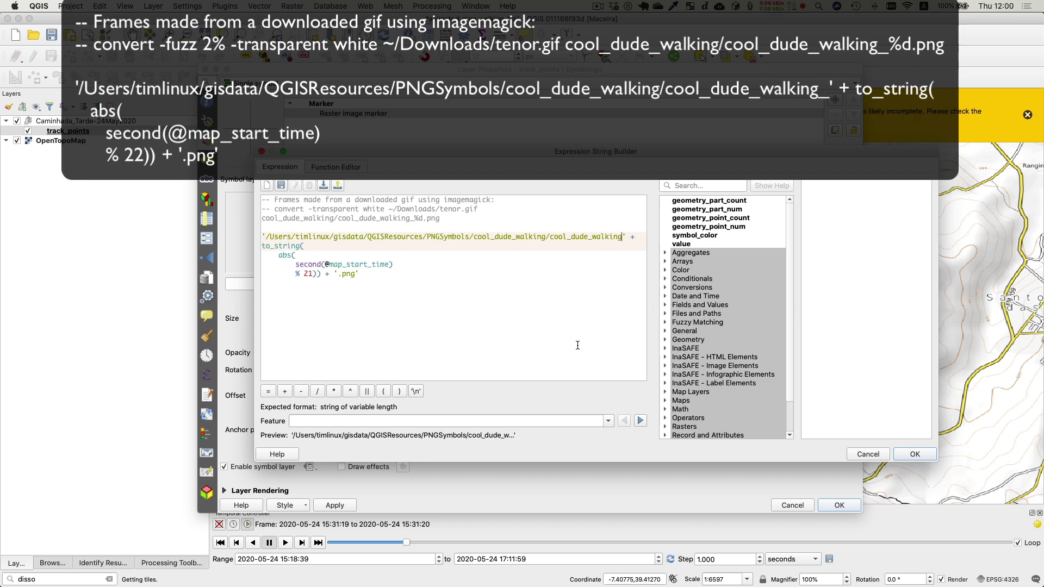
pyautogui.press('super+Tab')
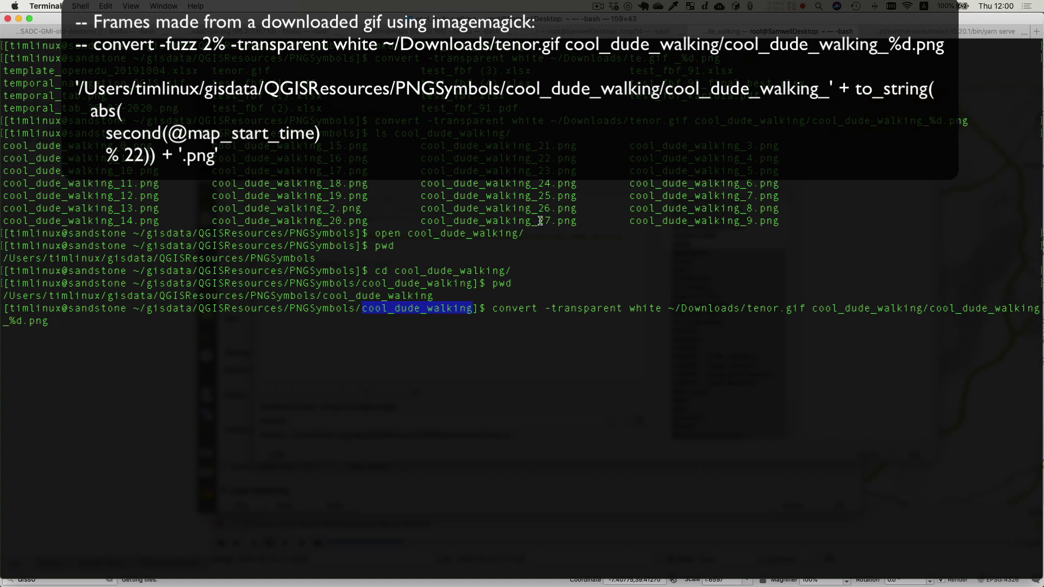
pyautogui.press('super+Tab')
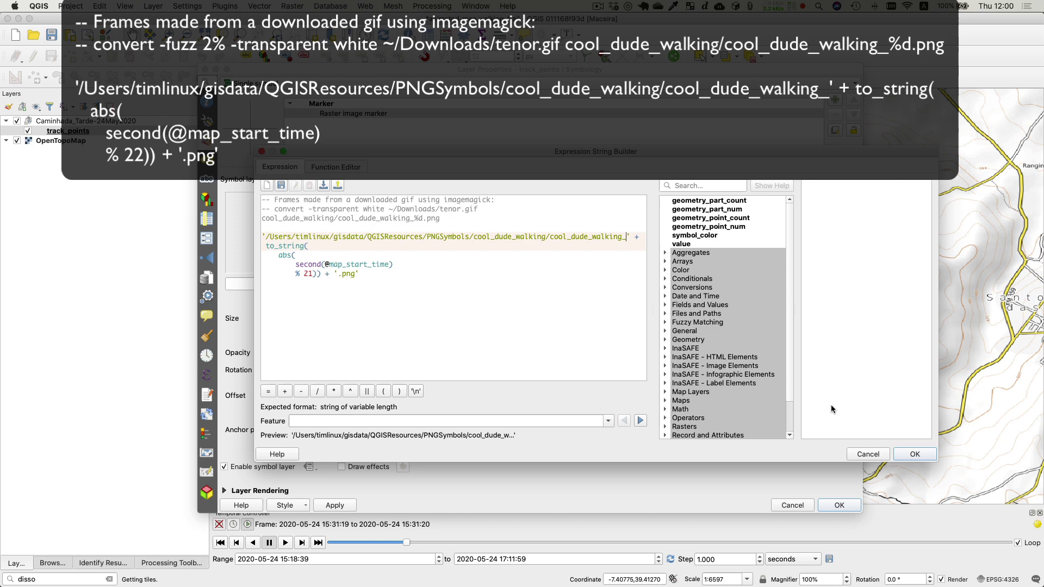
# Accept the edited expression, apply the new marker, then play and pause the walker animation.
pyautogui.click(916, 454)
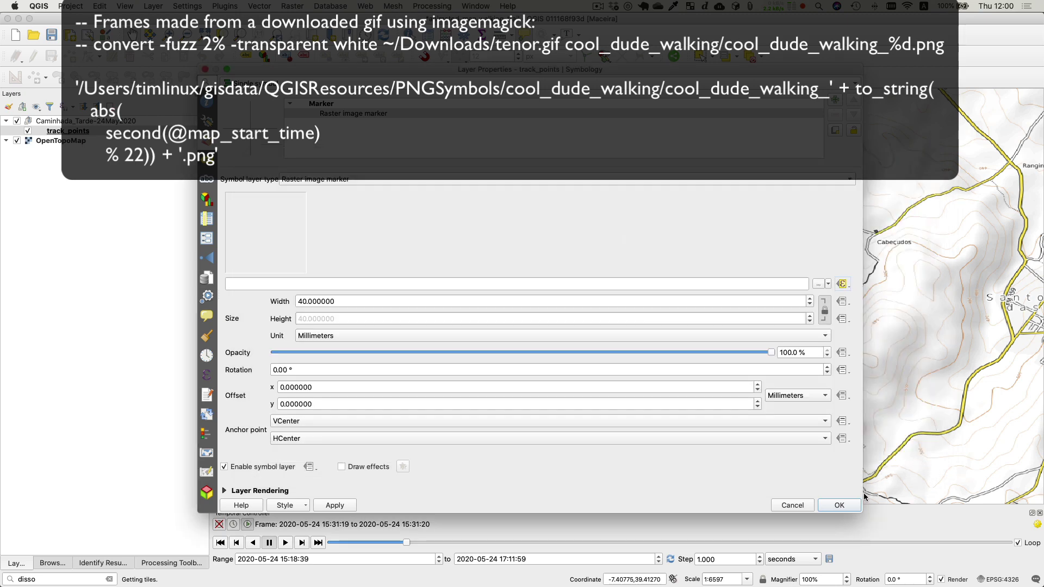
pyautogui.click(839, 505)
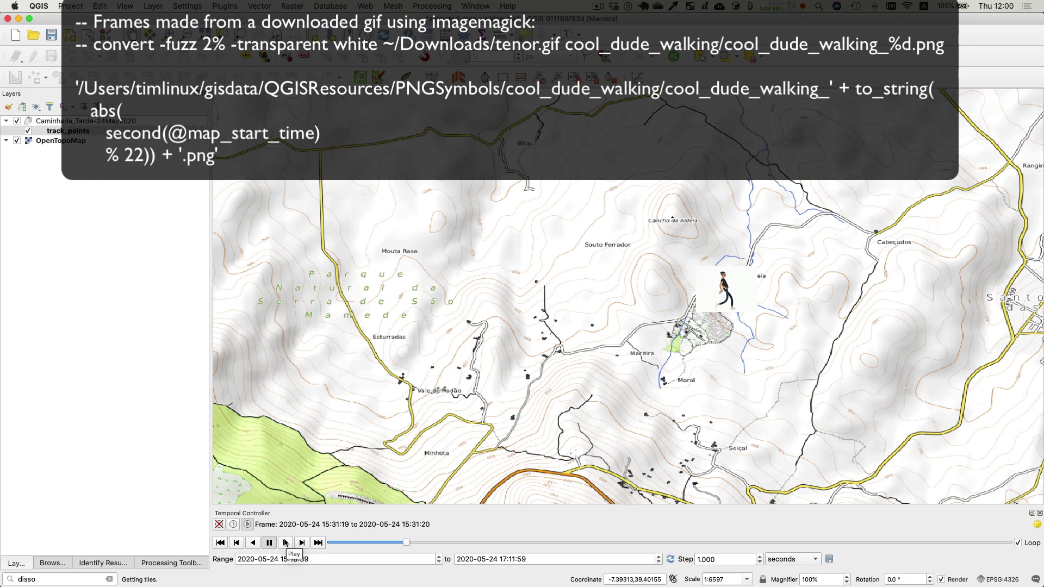
pyautogui.click(285, 543)
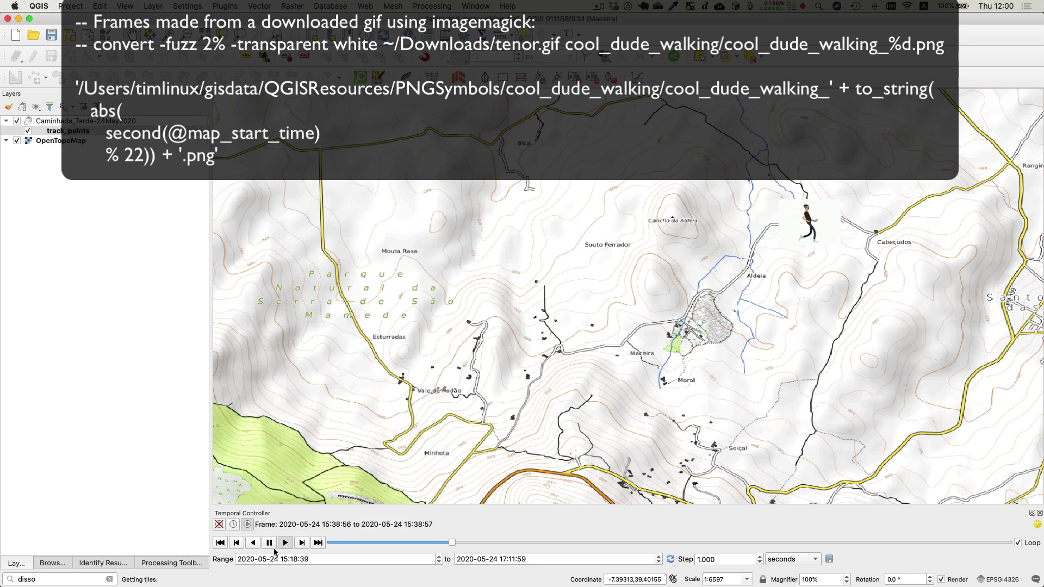
pyautogui.click(269, 543)
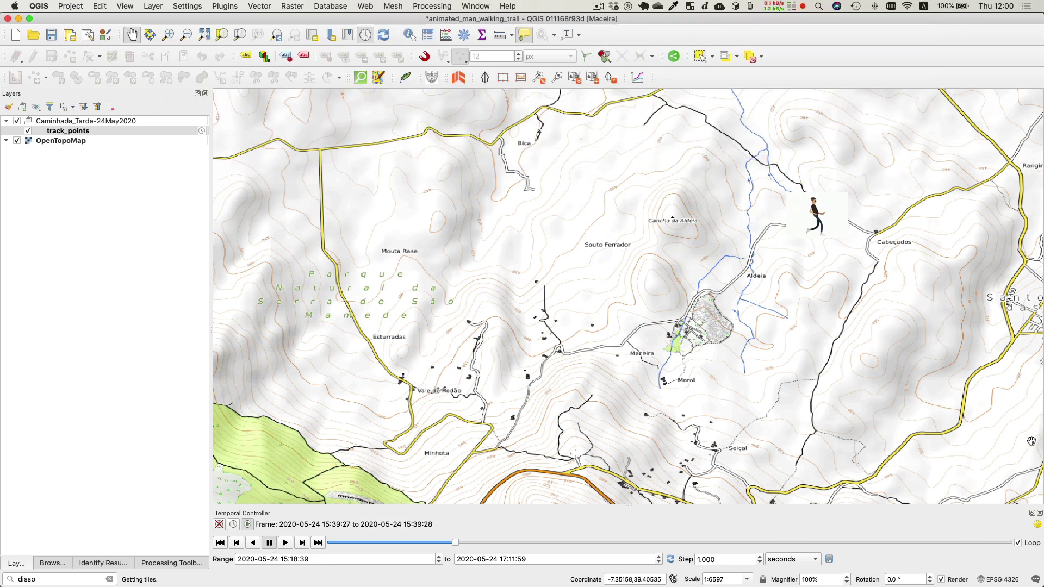
# Change the frame rate to 22 fps, resume playback and drag forward to 16:37:55.
pyautogui.click(1037, 525)
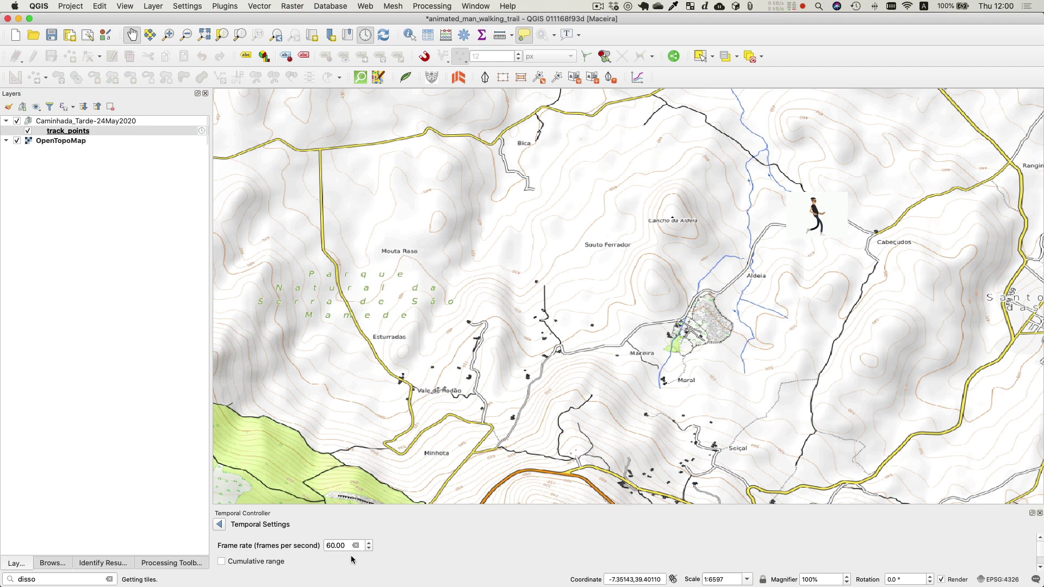
pyautogui.moveTo(346, 545); pyautogui.dragTo(312, 545)
pyautogui.press('BackSpace')
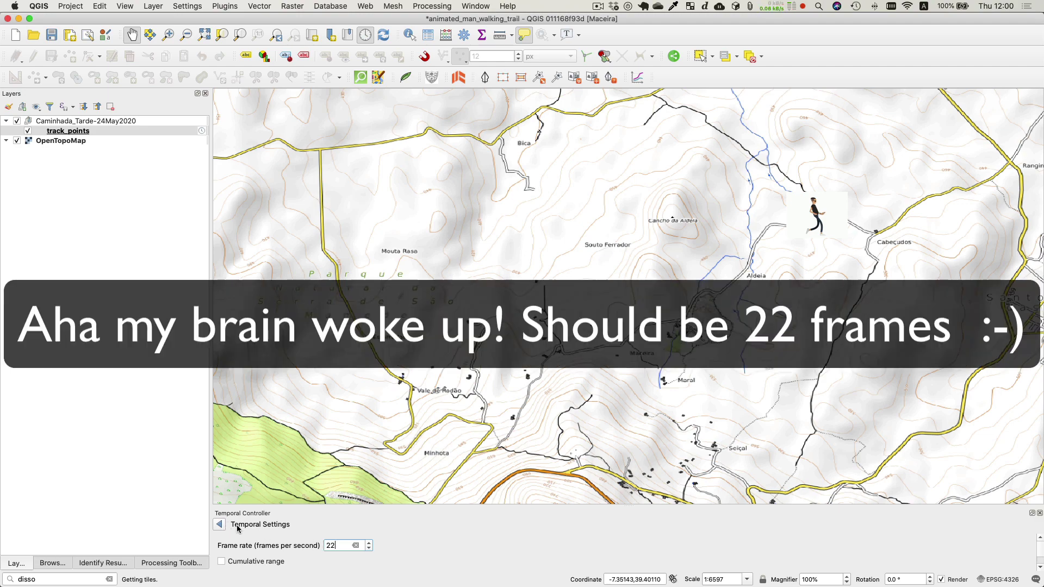
pyautogui.click(219, 524)
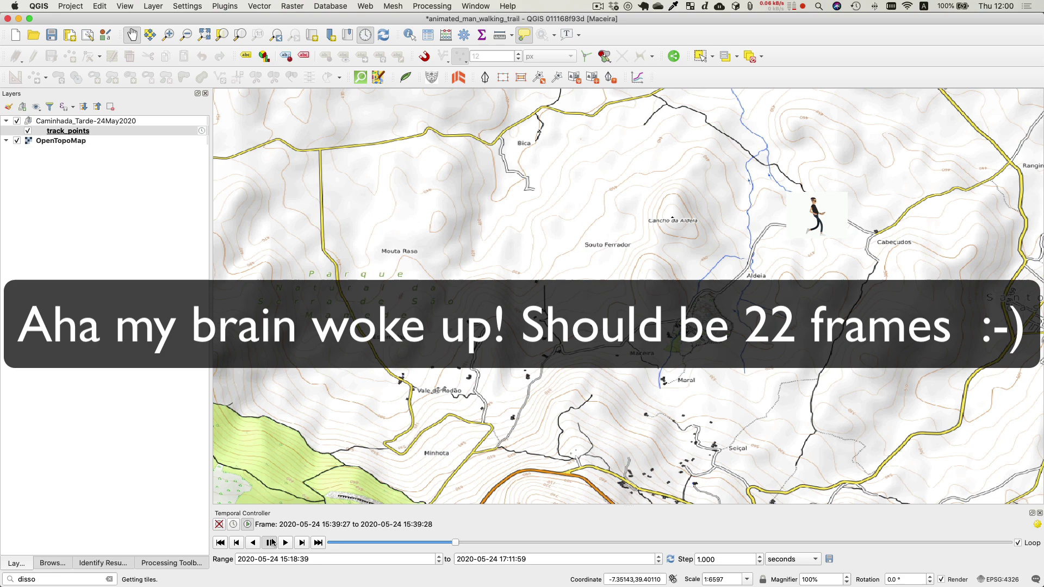
pyautogui.click(286, 544)
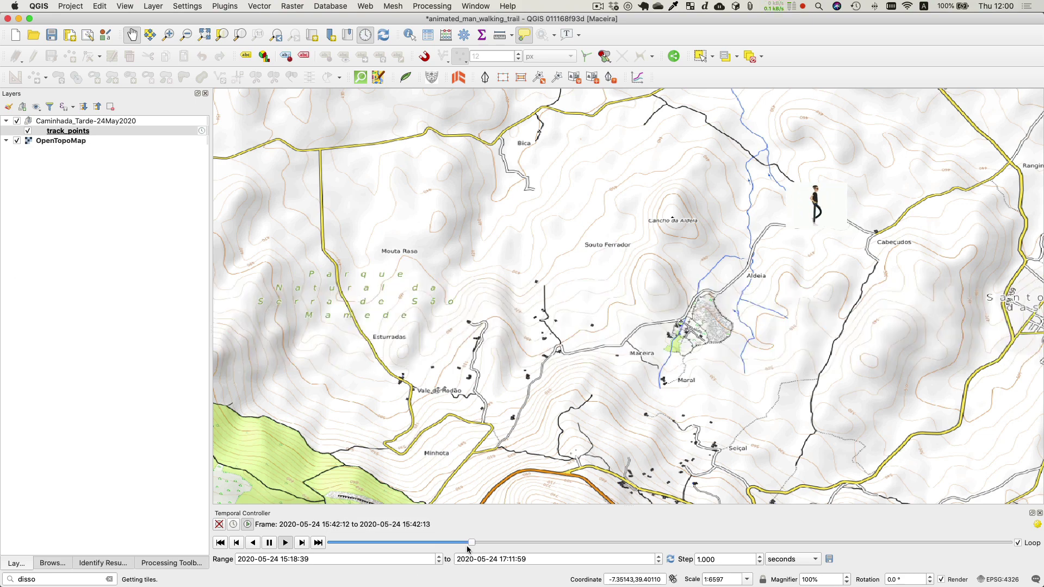
pyautogui.moveTo(471, 544); pyautogui.dragTo(772, 543)
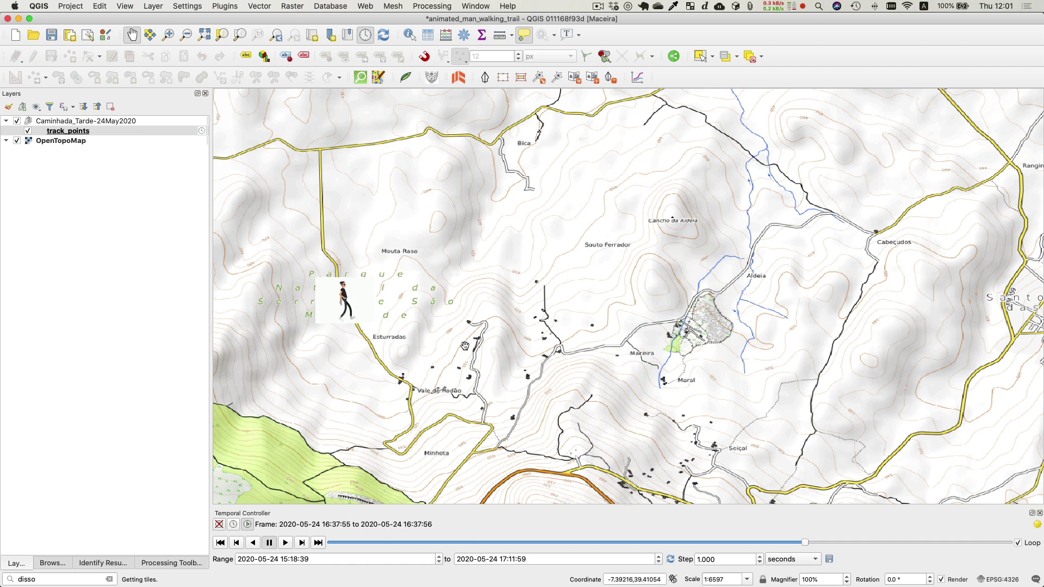
# Add a -fuzz 10% option to the tenor.gif convert command and run it.
pyautogui.press('super+Tab')
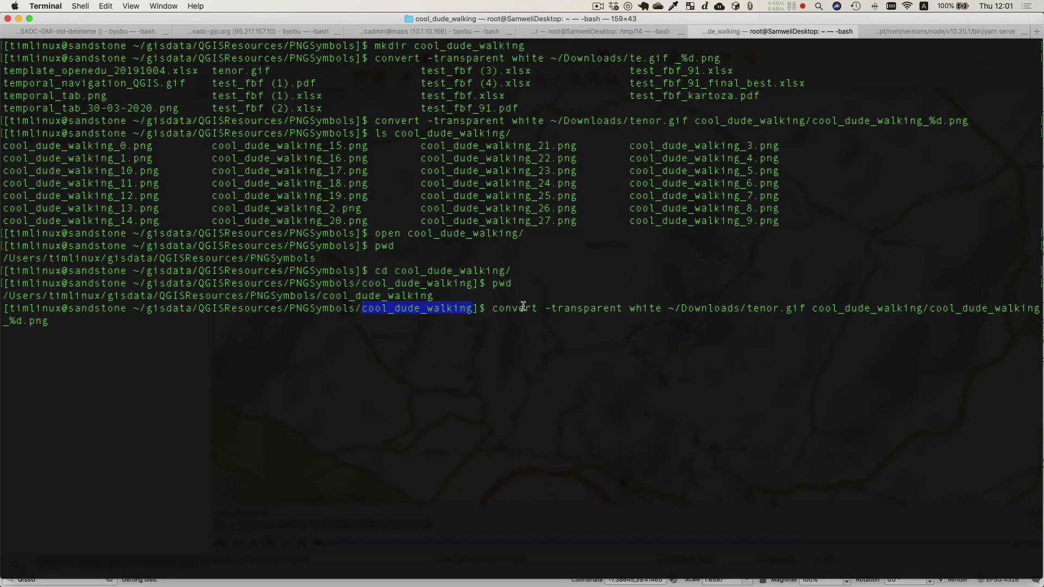
pyautogui.hotkey('alt', 'Left')
pyautogui.hotkey('alt', 'Left')
pyautogui.hotkey('alt', 'Left')
pyautogui.hotkey('alt', 'Left')
pyautogui.hotkey('alt', 'Left')
pyautogui.hotkey('alt', 'Left')
pyautogui.hotkey('alt', 'Left')
pyautogui.hotkey('alt', 'Left')
pyautogui.hotkey('alt', 'Left')
pyautogui.hotkey('alt', 'Left')
pyautogui.hotkey('alt', 'Left')
pyautogui.hotkey('alt', 'Left')
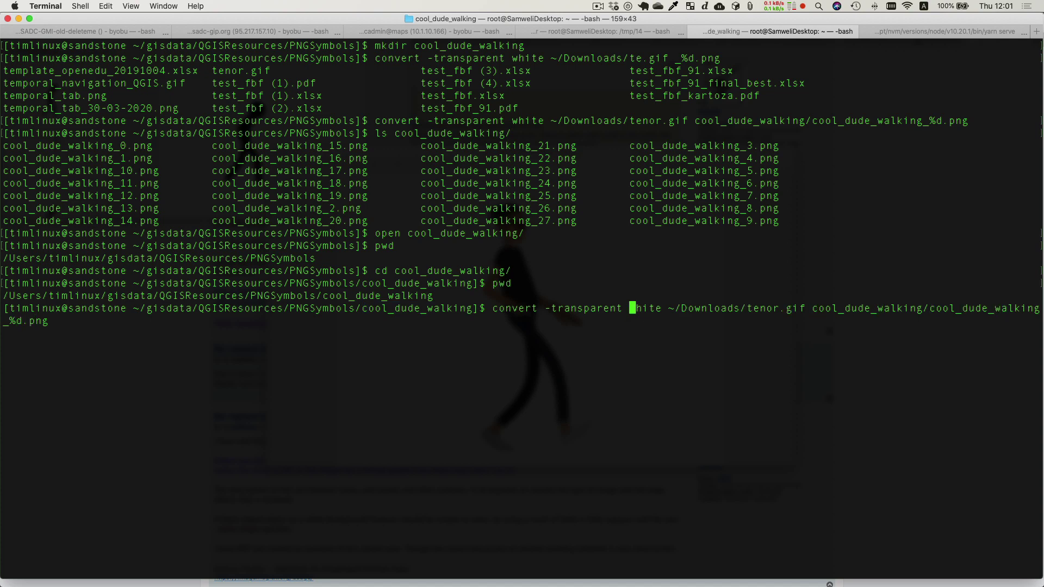
pyautogui.hotkey('alt', 'Left')
pyautogui.write('fuzz XX%')
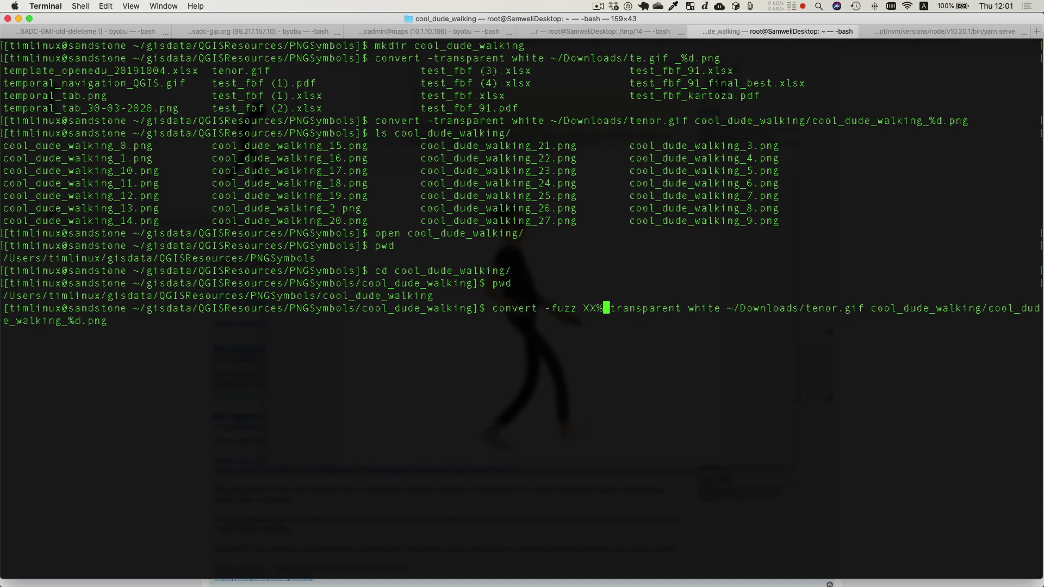
pyautogui.press('Left')
pyautogui.press('Left')
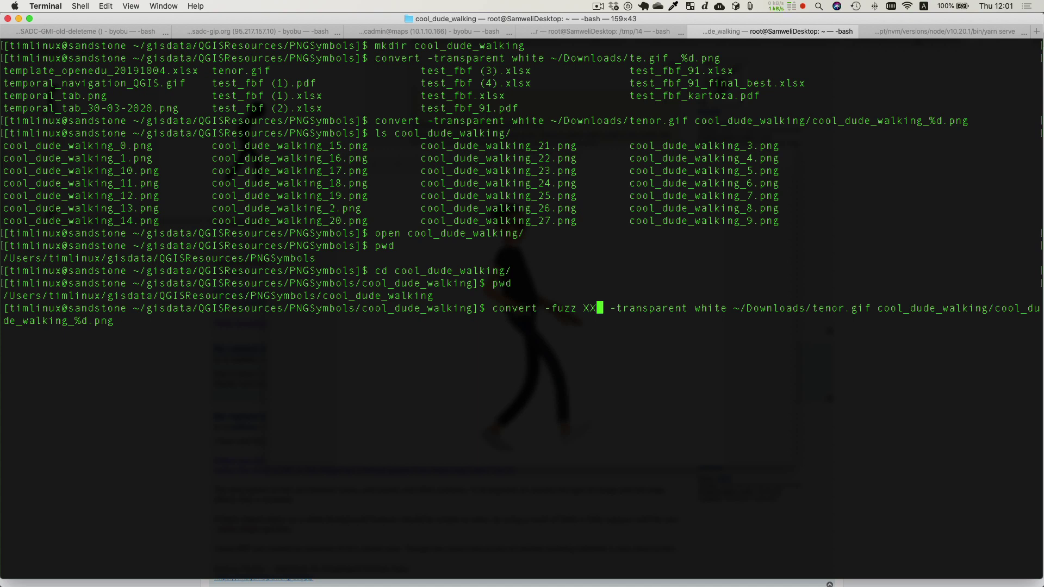
pyautogui.press('BackSpace')
pyautogui.press('BackSpace')
pyautogui.write('10')
pyautogui.press('Return')
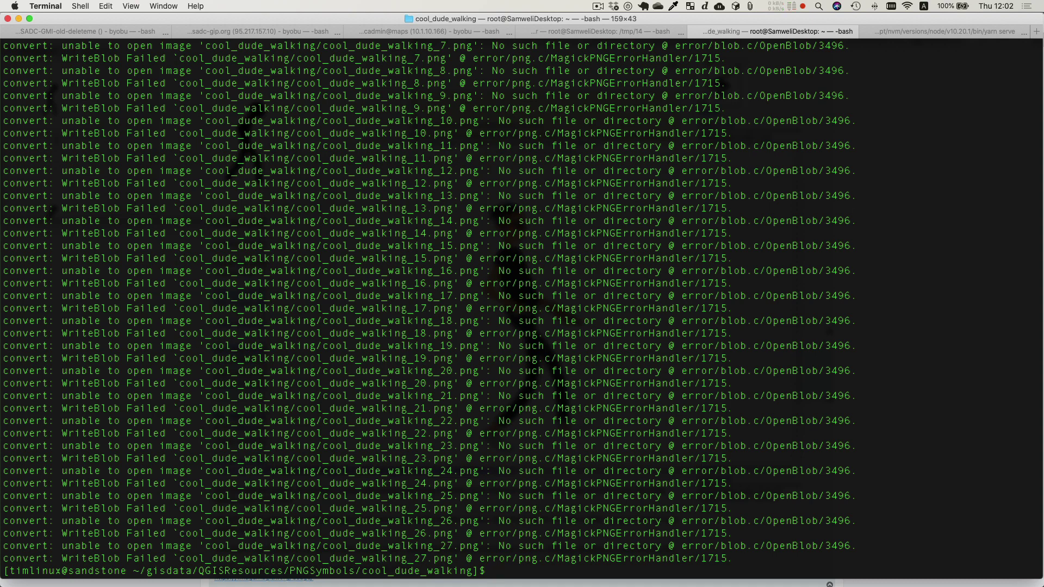
# Move up to the PNGSymbols folder with cd .., rerun the 10% fuzz conversion and check Preview.
pyautogui.press('Up')
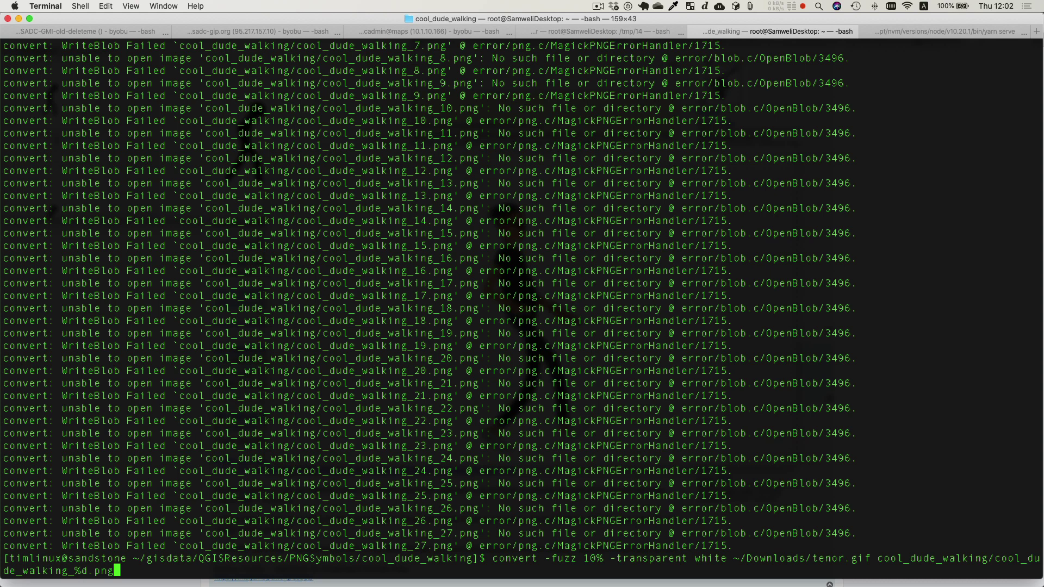
pyautogui.press('Left')
pyautogui.press('Left')
pyautogui.press('Left')
pyautogui.press('Left')
pyautogui.press('Left')
pyautogui.press('Left')
pyautogui.press('Down')
pyautogui.write('cd ..')
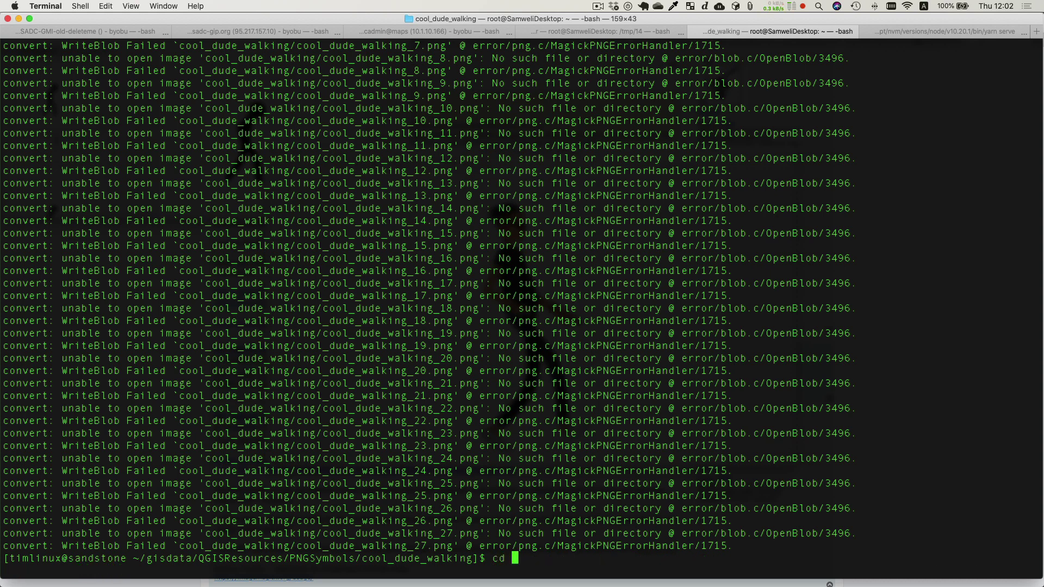
pyautogui.press('Return')
pyautogui.press('Up')
pyautogui.press('Up')
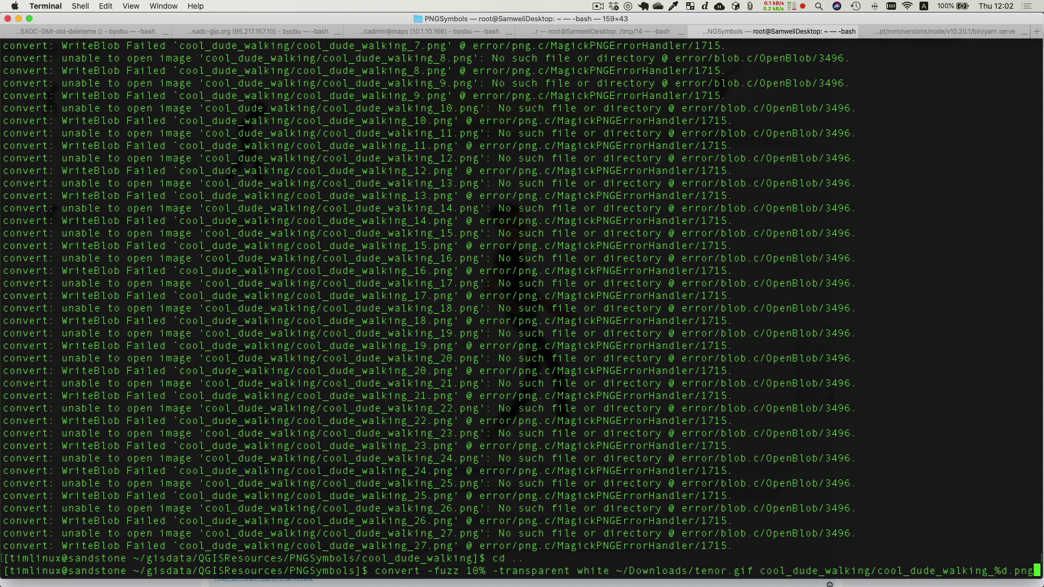
pyautogui.press('Return')
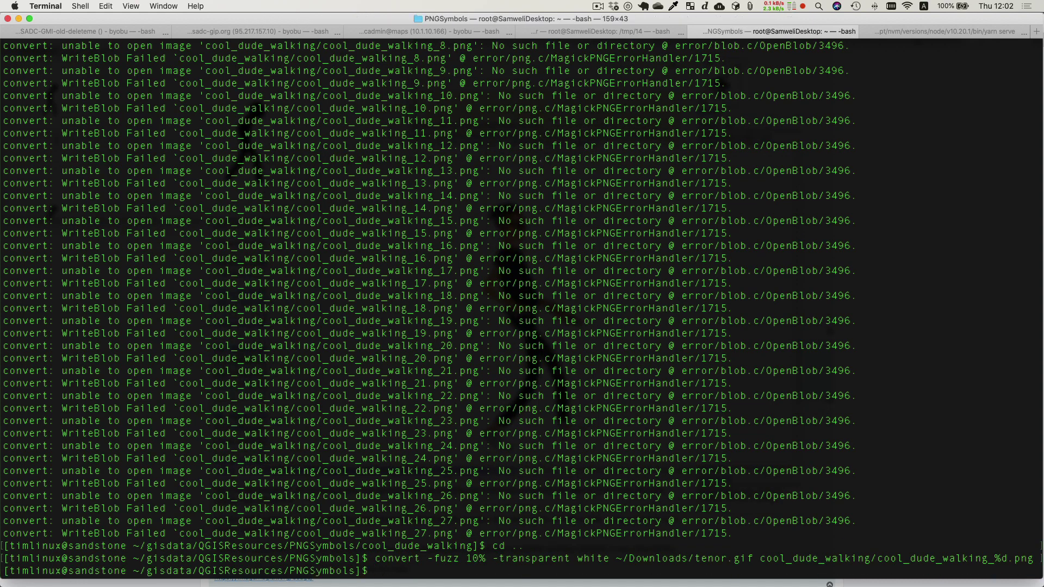
pyautogui.press('super+Tab')
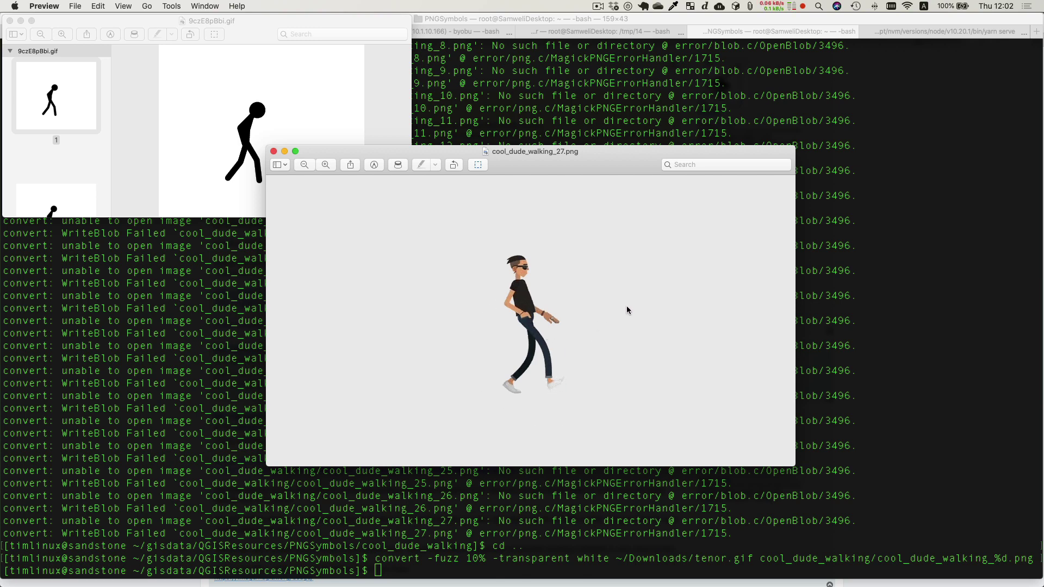
pyautogui.click(827, 433)
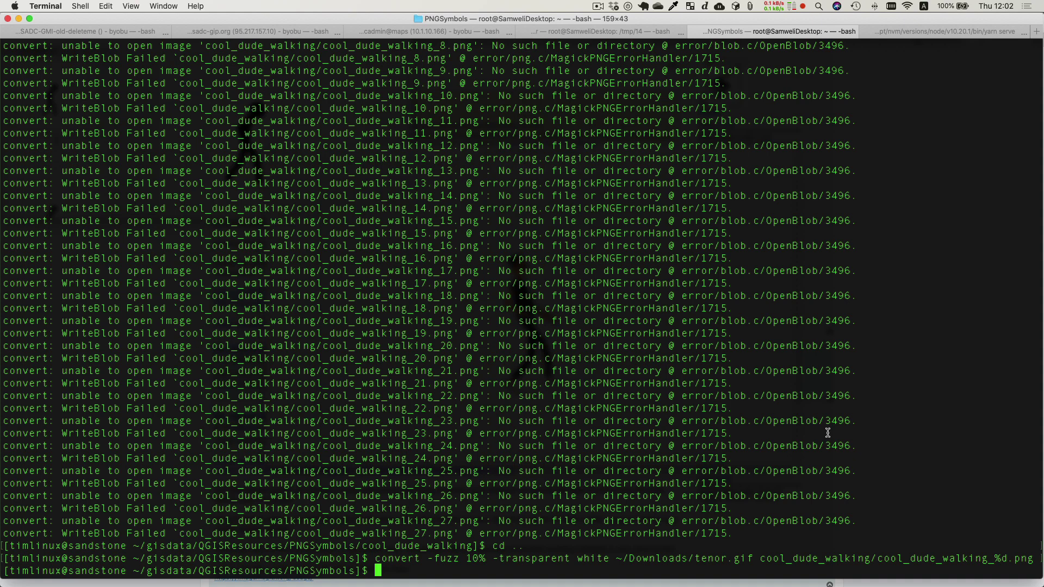
# Rerun the conversion with fuzz lowered to 5% and inspect the frame in Preview.
pyautogui.press('Up')
pyautogui.hotkey('alt', 'Left')
pyautogui.hotkey('alt', 'Left')
pyautogui.hotkey('alt', 'Left')
pyautogui.hotkey('alt', 'Left')
pyautogui.hotkey('alt', 'Left')
pyautogui.hotkey('alt', 'Left')
pyautogui.hotkey('alt', 'Left')
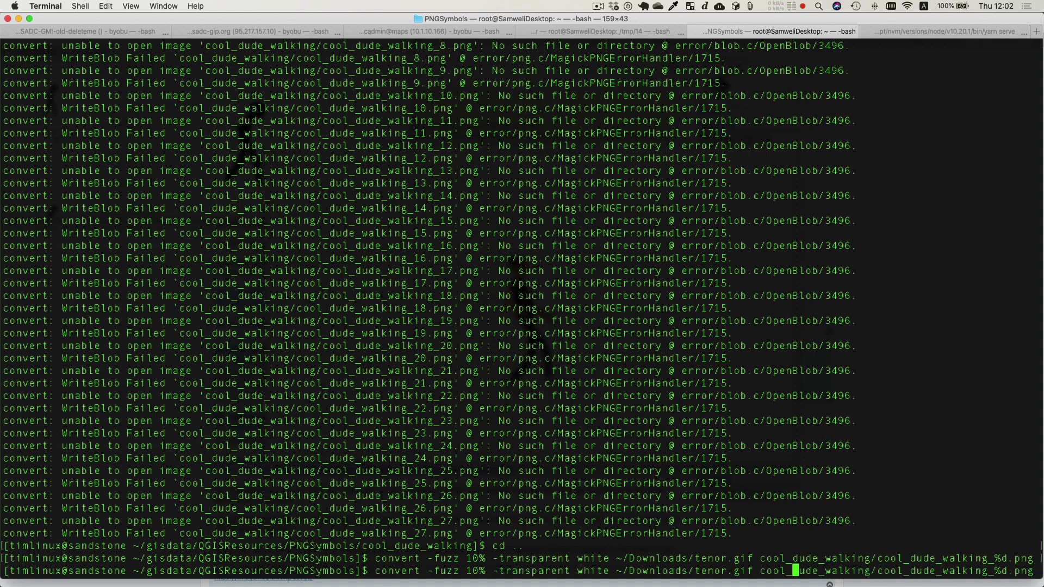
pyautogui.hotkey('alt', 'Left')
pyautogui.hotkey('alt', 'Left')
pyautogui.hotkey('alt', 'Left')
pyautogui.hotkey('alt', 'Left')
pyautogui.hotkey('alt', 'Left')
pyautogui.hotkey('alt', 'Left')
pyautogui.hotkey('alt', 'Left')
pyautogui.press('Right')
pyautogui.press('Right')
pyautogui.press('Right')
pyautogui.press('Right')
pyautogui.press('Right')
pyautogui.press('Right')
pyautogui.press('Delete')
pyautogui.press('BackSpace')
pyautogui.write('5')
pyautogui.press('Return')
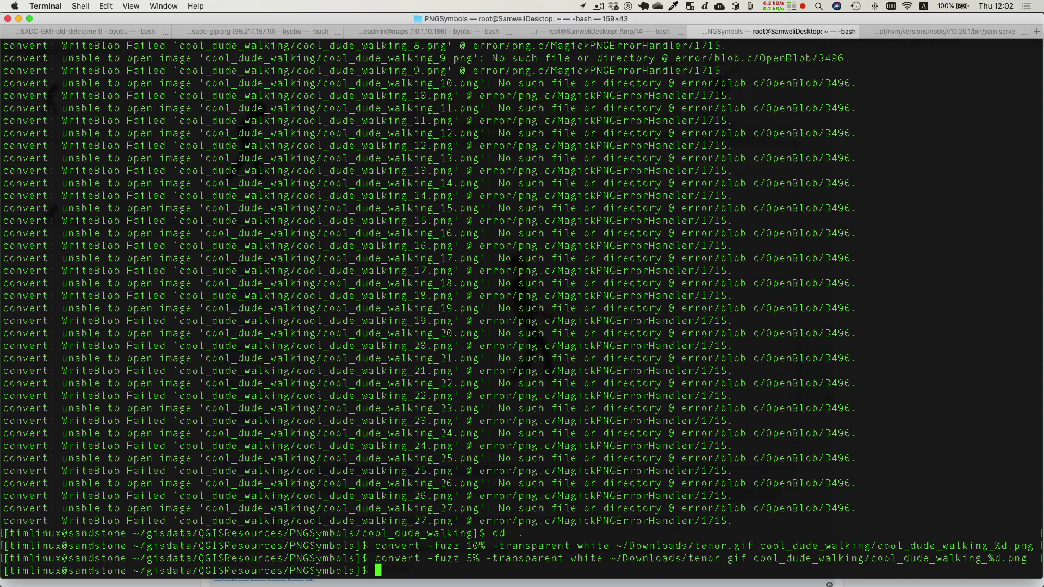
pyautogui.press('super+Tab')
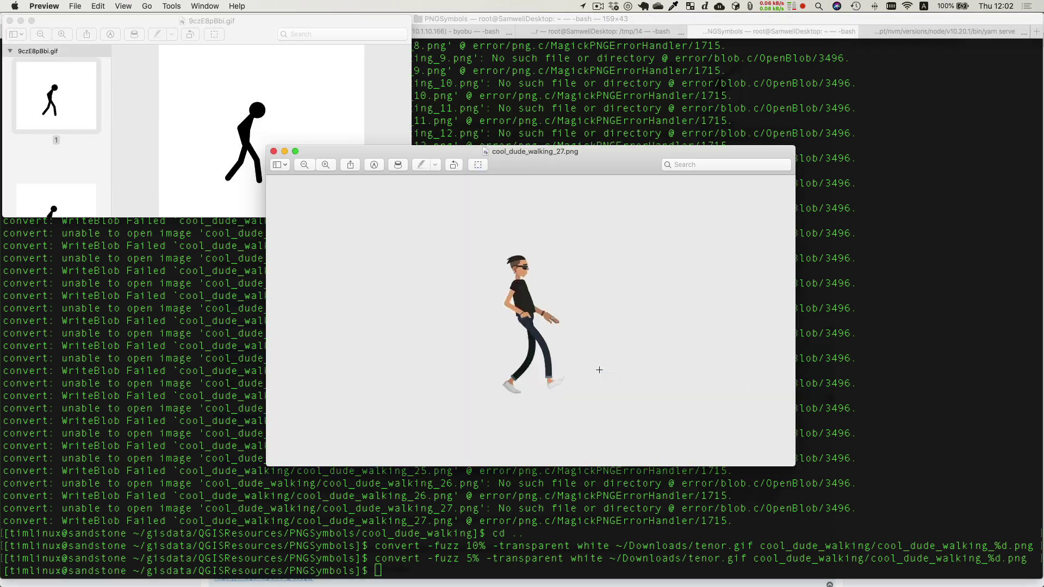
pyautogui.press('super+Tab')
# Rerun the conversion with 2% fuzz and inspect cool_dude_walking_27.png in Preview.
pyautogui.press('Up')
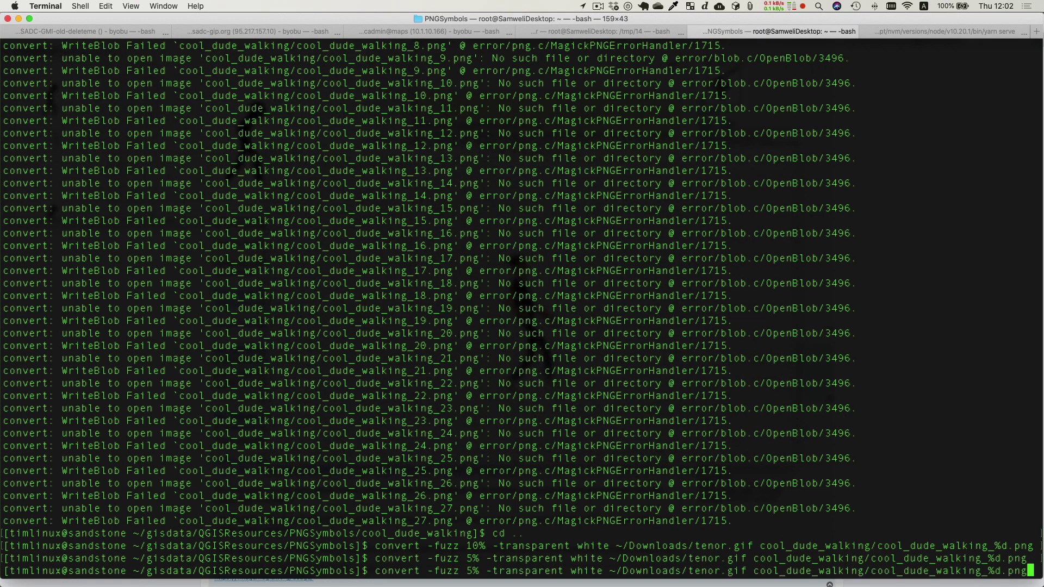
pyautogui.press('Left')
pyautogui.press('Left')
pyautogui.press('Left')
pyautogui.press('Left')
pyautogui.press('Left')
pyautogui.press('Left')
pyautogui.press('Left')
pyautogui.press('Left')
pyautogui.press('Left')
pyautogui.press('Left')
pyautogui.press('Left')
pyautogui.press('Left')
pyautogui.press('Left')
pyautogui.press('Left')
pyautogui.press('Left')
pyautogui.press('Left')
pyautogui.press('Left')
pyautogui.press('Left')
pyautogui.press('Left')
pyautogui.press('Left')
pyautogui.press('Left')
pyautogui.press('Left')
pyautogui.press('Left')
pyautogui.press('Right')
pyautogui.press('Return')
pyautogui.press('super+Tab')
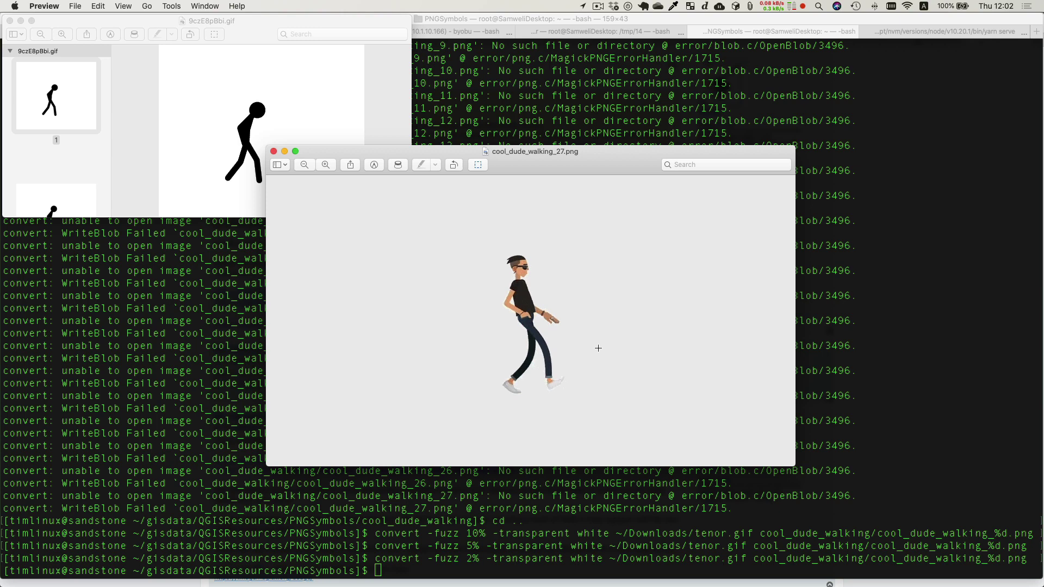
pyautogui.moveTo(567, 157); pyautogui.dragTo(526, 138)
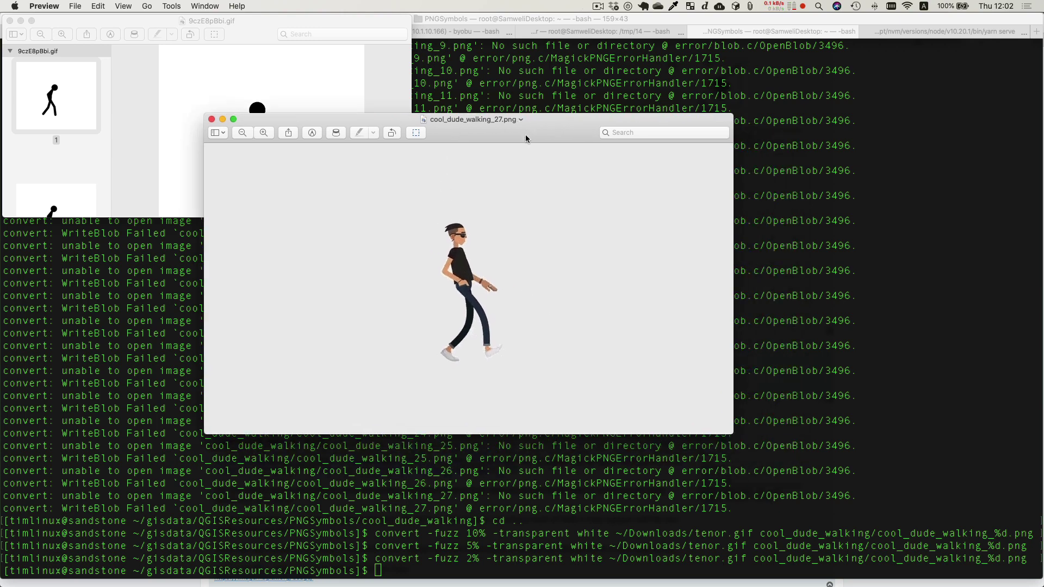
# Open cool_dude_walking_13.png from the frames folder in Preview, then return to QGIS.
pyautogui.press('super+Tab')
pyautogui.press('super+Tab')
pyautogui.press('super+Tab')
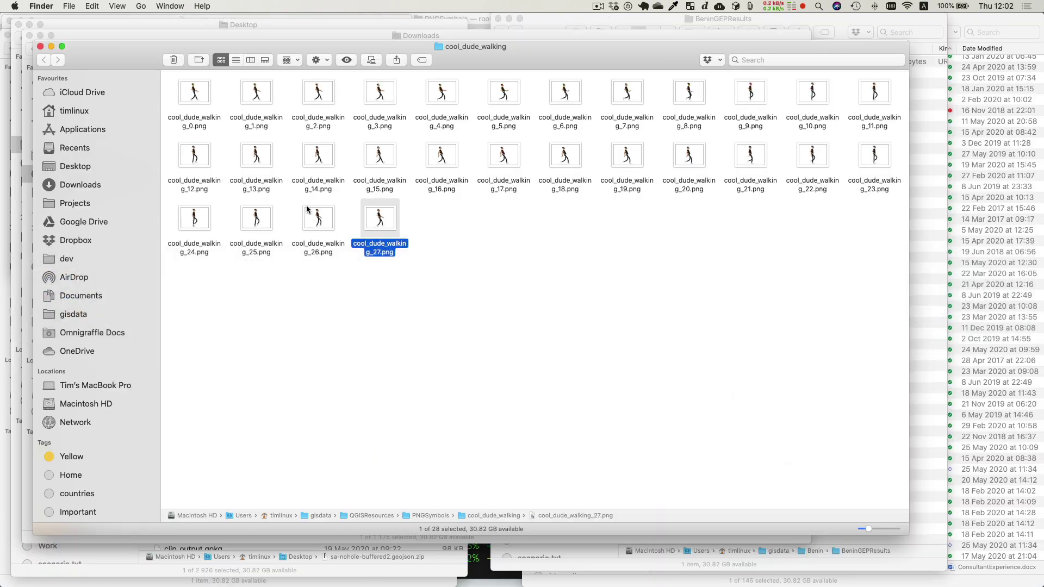
pyautogui.doubleClick(257, 155)
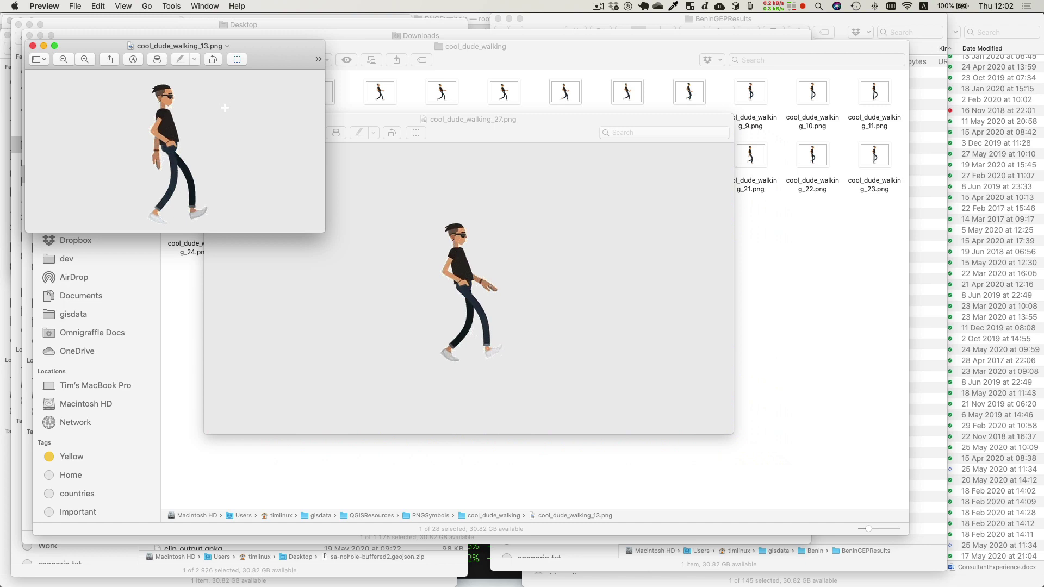
pyautogui.press('super+Tab')
pyautogui.press('super+Tab')
pyautogui.press('super+Tab')
pyautogui.press('super+Tab')
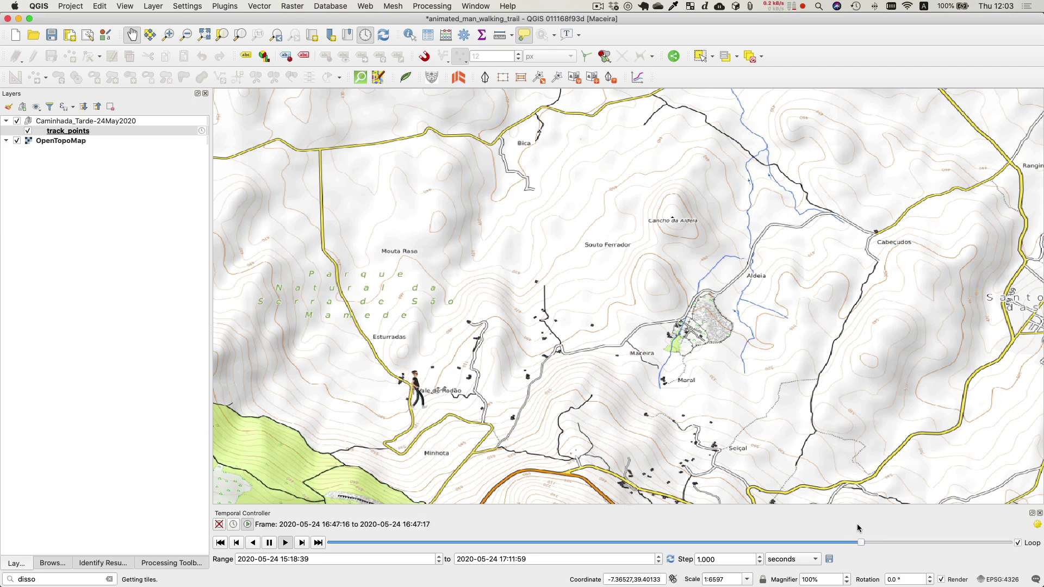
# Drag the time slider back to 16:04:52, with the walker on the trail near Bica.
pyautogui.moveTo(859, 543); pyautogui.dragTo(596, 536)
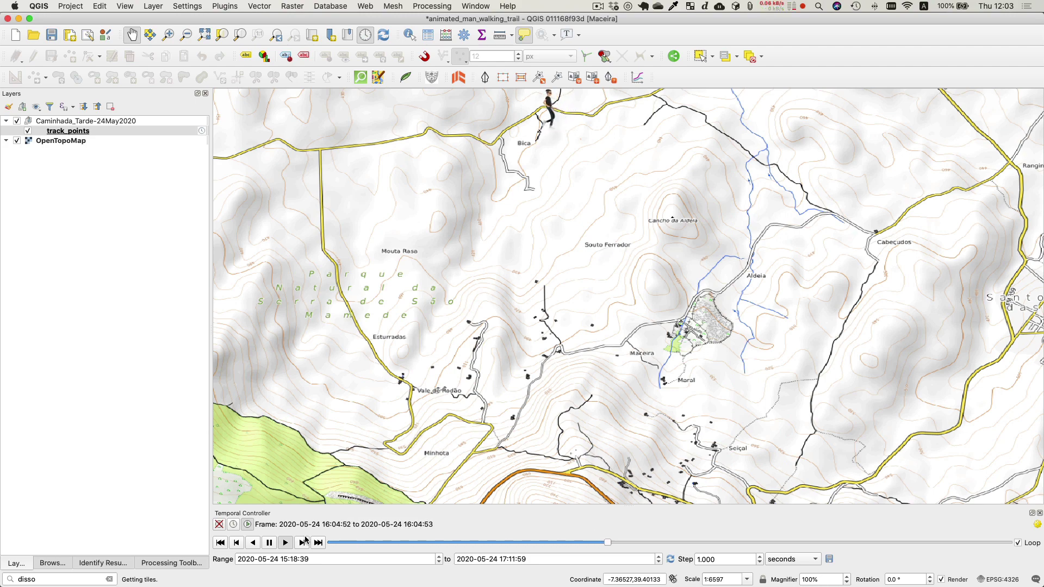
# Pause the animation and duplicate the track_points raster image marker layer.
pyautogui.click(270, 544)
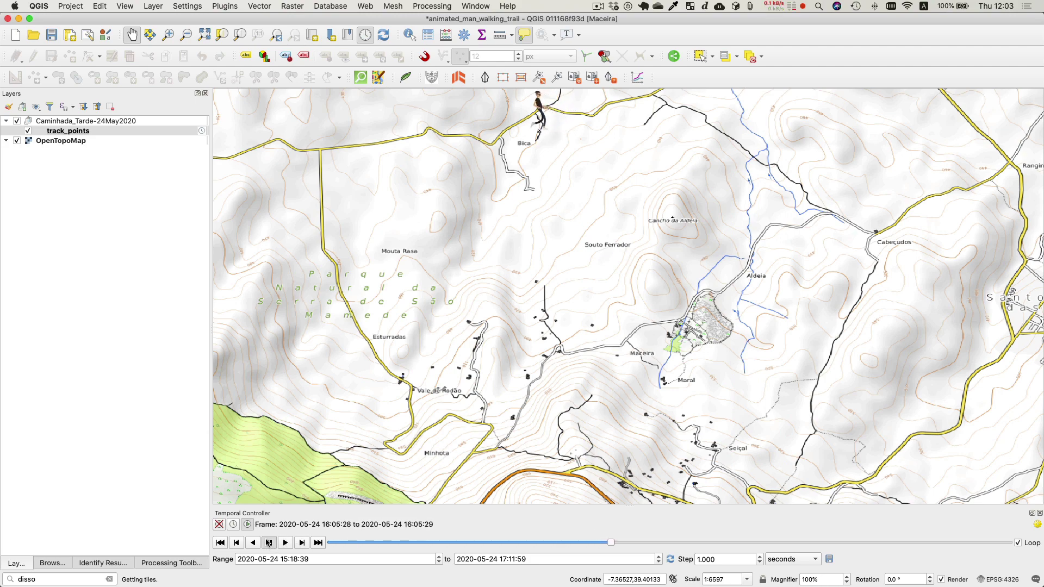
pyautogui.doubleClick(64, 132)
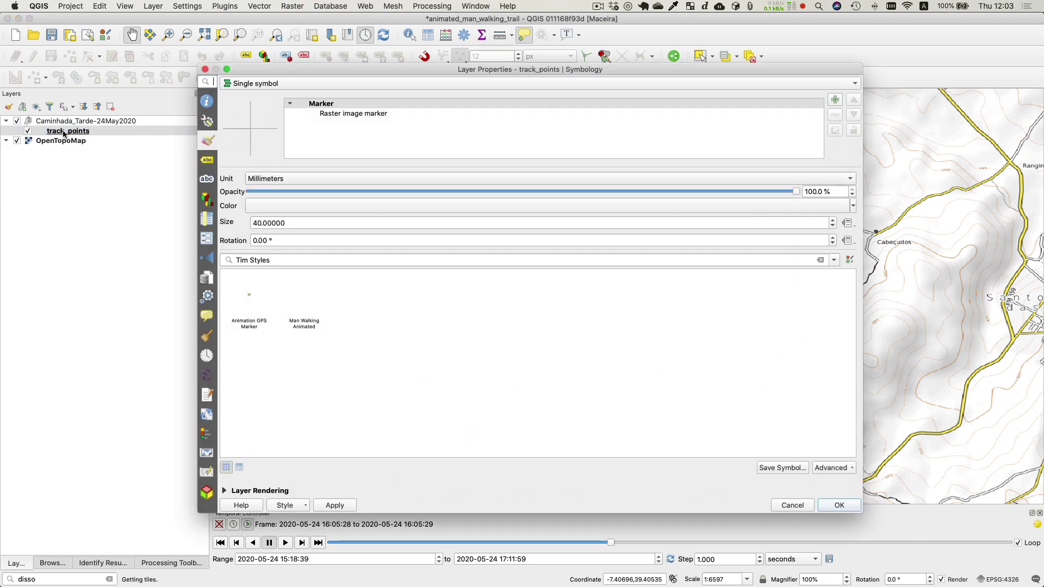
pyautogui.click(339, 112)
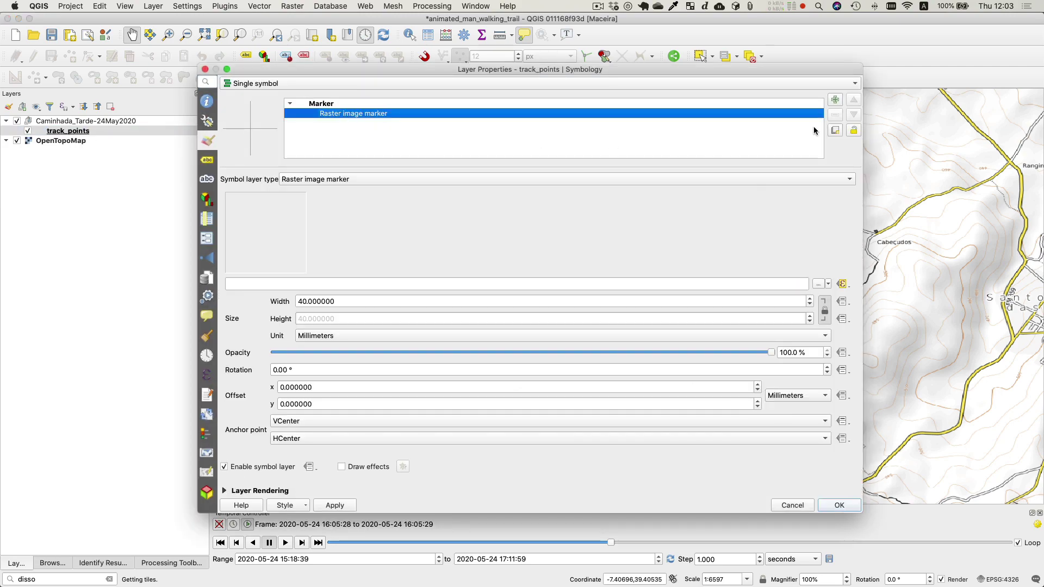
pyautogui.click(836, 130)
pyautogui.click(372, 124)
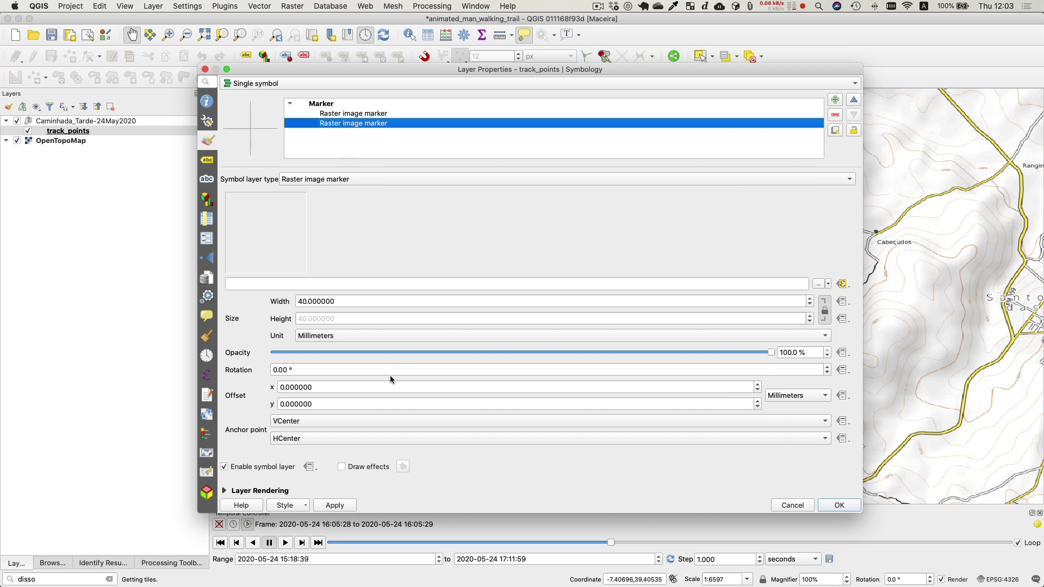
# Enable Draw effects on the duplicated marker and bring up its Transform effect.
pyautogui.click(347, 468)
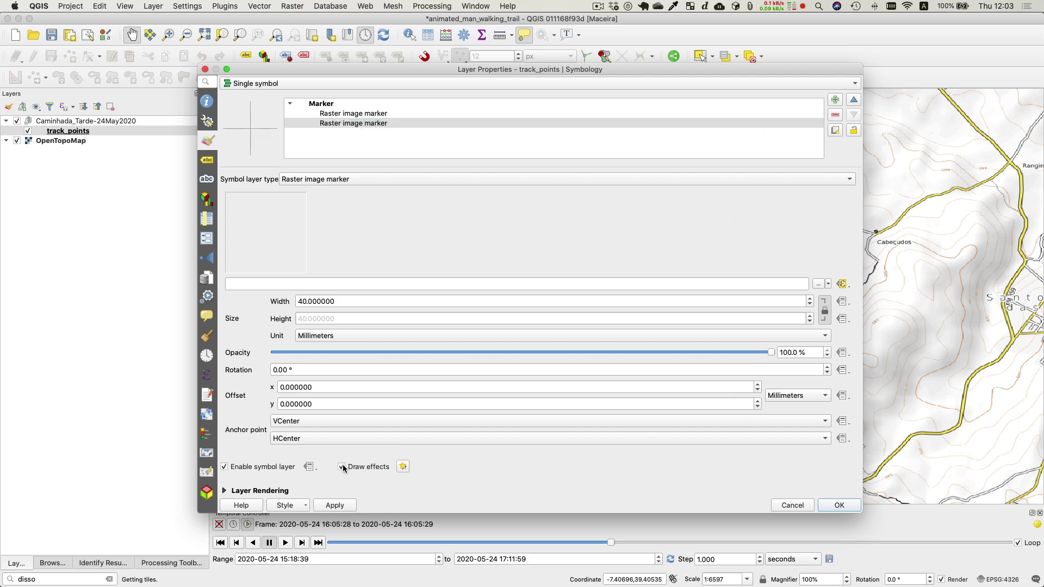
pyautogui.click(403, 467)
pyautogui.click(487, 200)
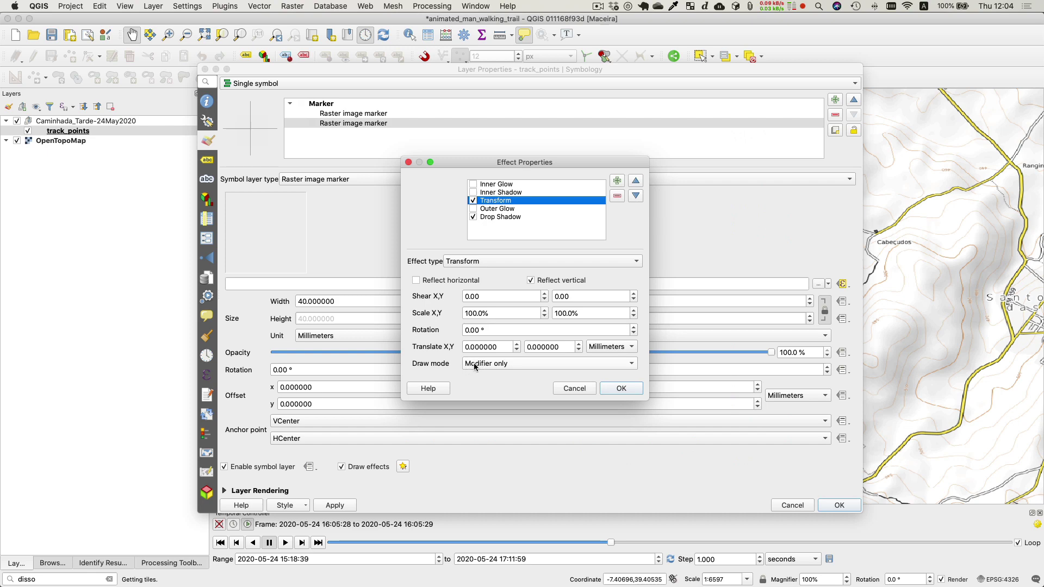
# Rotate the Drop Shadow offset dial from 148° through 158° to 180°, then confirm with OK.
pyautogui.click(504, 217)
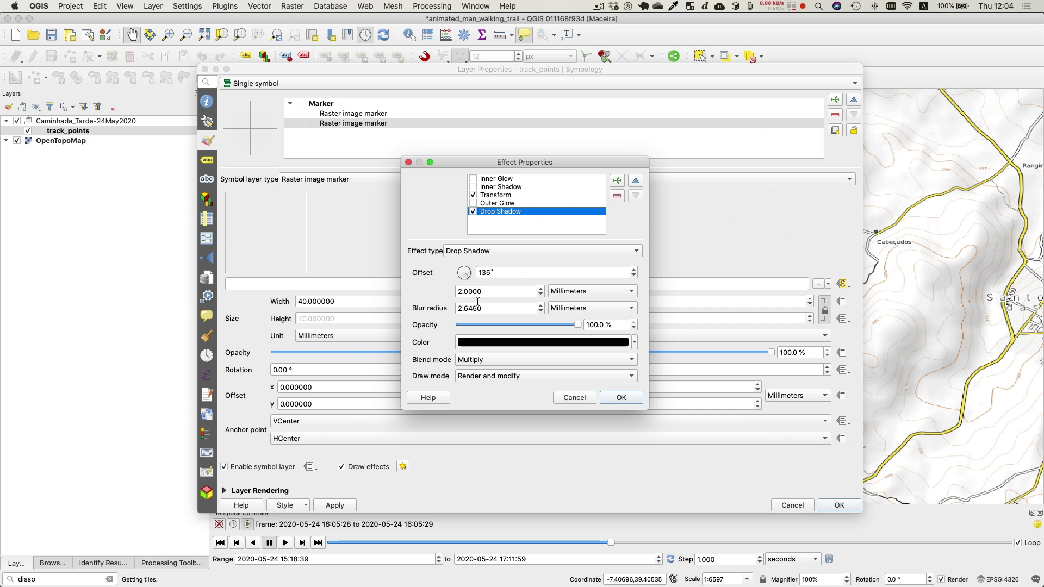
pyautogui.click(466, 276)
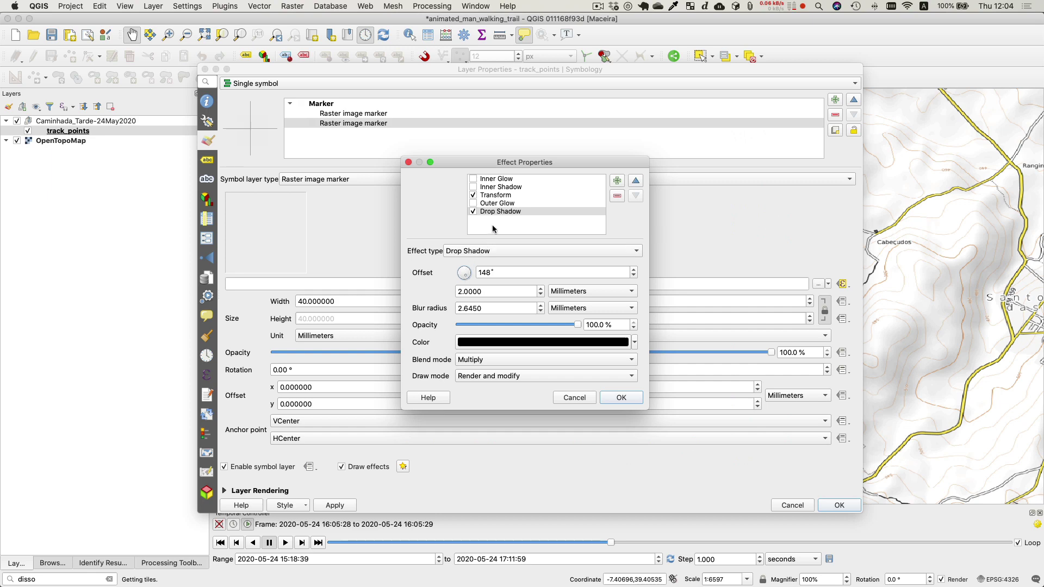
pyautogui.click(496, 196)
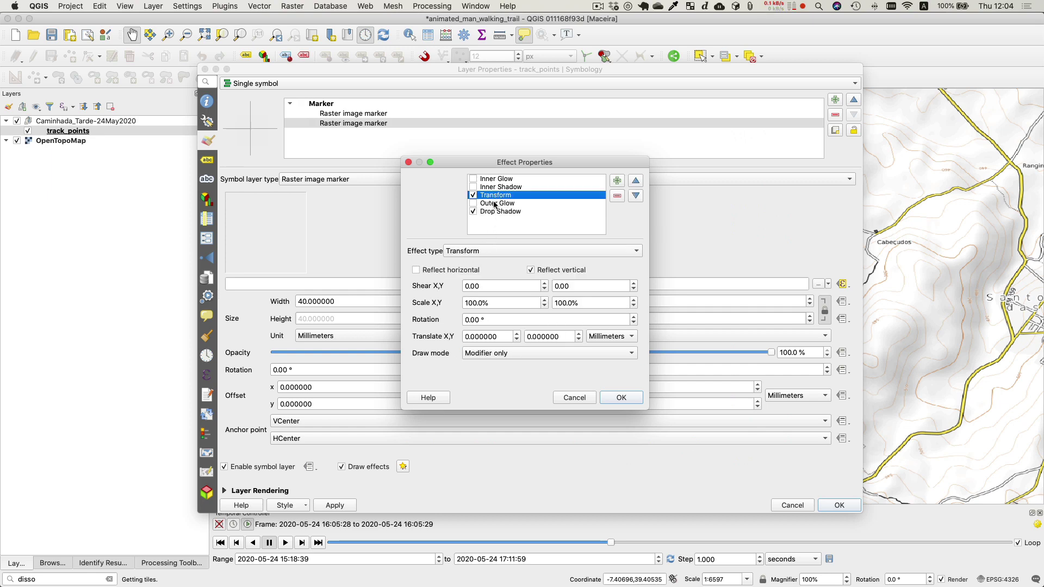
pyautogui.click(492, 213)
pyautogui.click(466, 277)
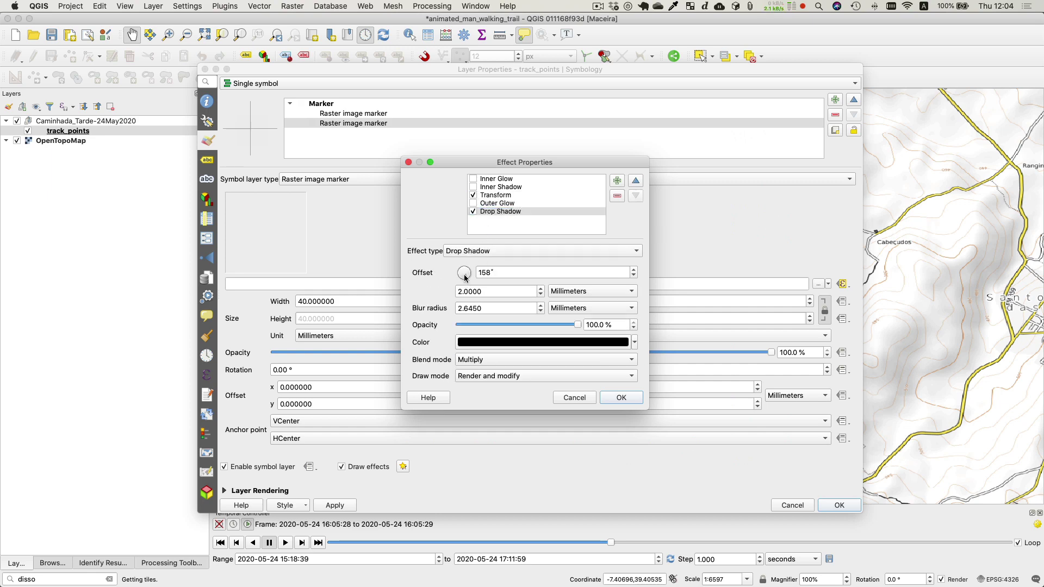
pyautogui.click(464, 282)
pyautogui.moveTo(482, 291); pyautogui.dragTo(468, 292)
pyautogui.click(621, 398)
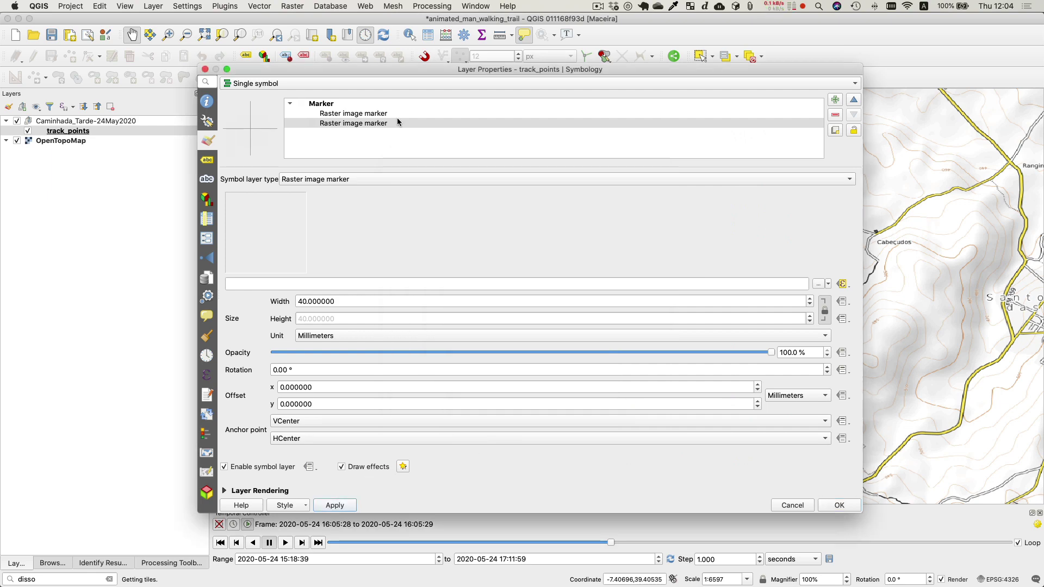
# Set the duplicate's drop shadow distance to 22 mm, apply, and close Layer Properties.
pyautogui.moveTo(402, 68); pyautogui.dragTo(430, 197)
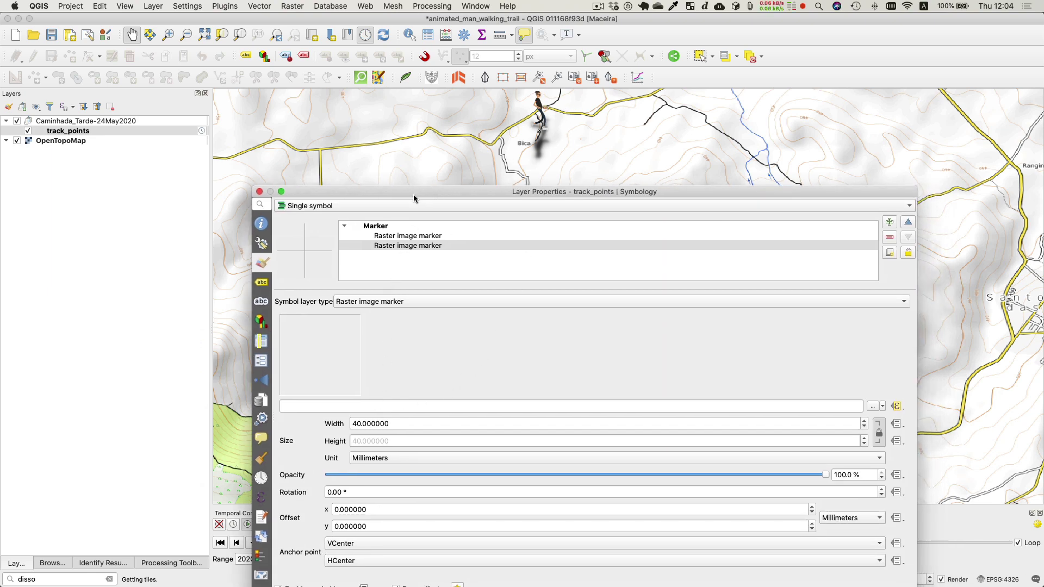
pyautogui.moveTo(413, 194); pyautogui.dragTo(230, 107)
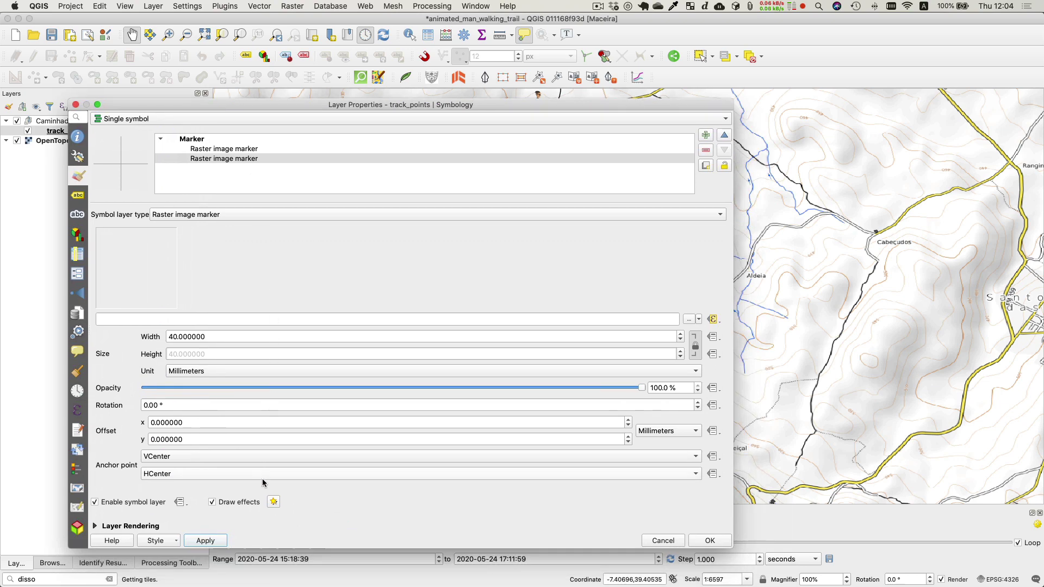
pyautogui.click(273, 501)
pyautogui.click(354, 252)
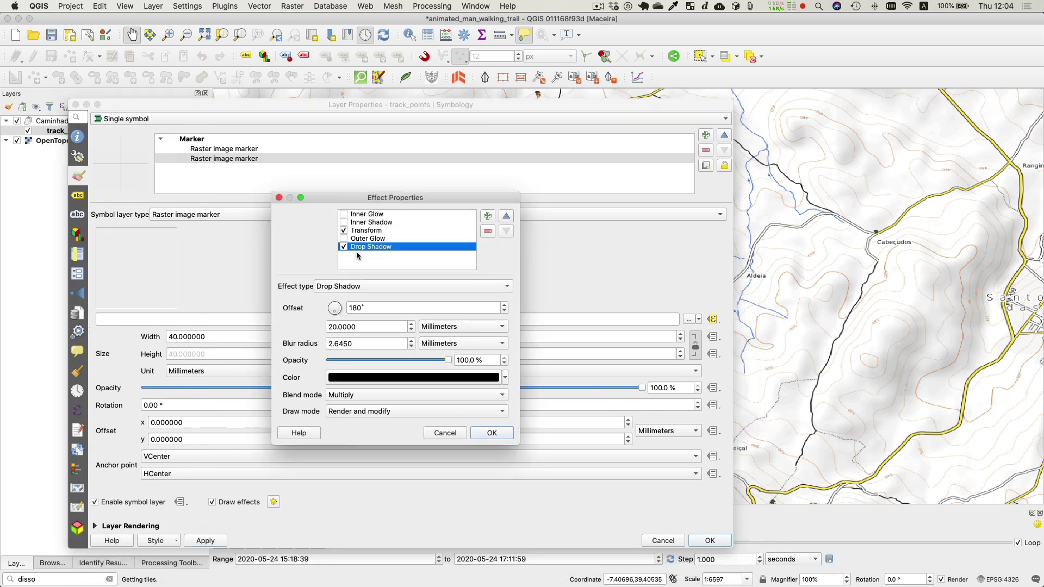
pyautogui.moveTo(363, 328); pyautogui.dragTo(312, 328)
pyautogui.write('22')
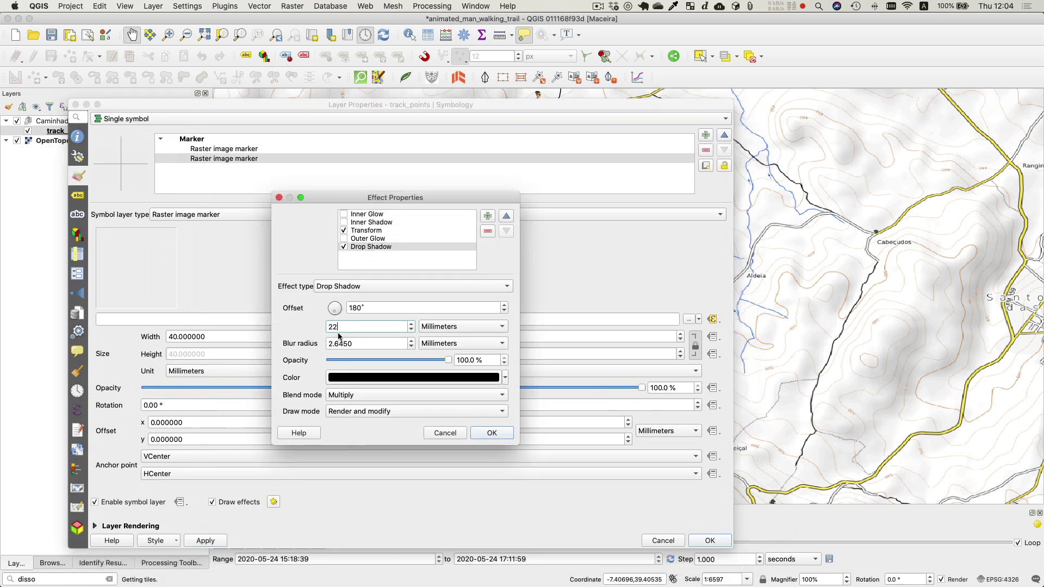
pyautogui.click(492, 433)
pyautogui.click(221, 540)
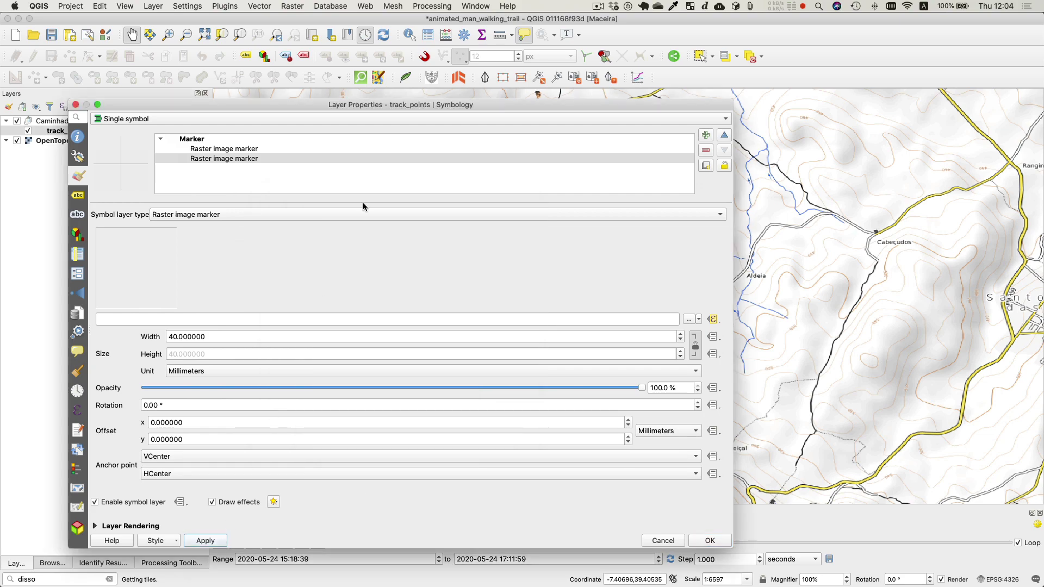
pyautogui.moveTo(385, 107); pyautogui.dragTo(357, 22)
pyautogui.click(679, 460)
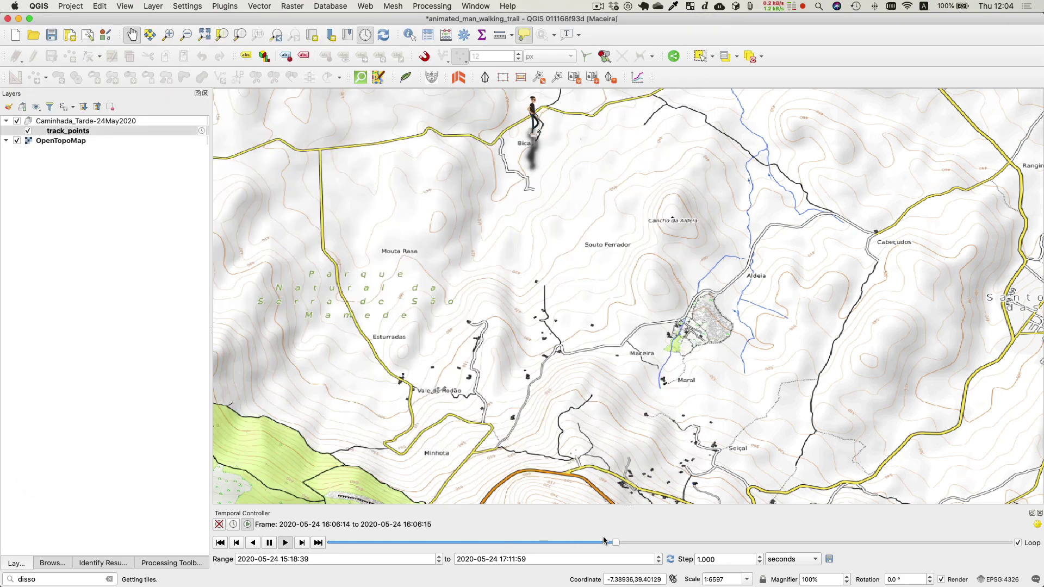
# Advance the trail animation to 16:30:39 near Mouta Raso and pause it.
pyautogui.moveTo(614, 543); pyautogui.dragTo(751, 541)
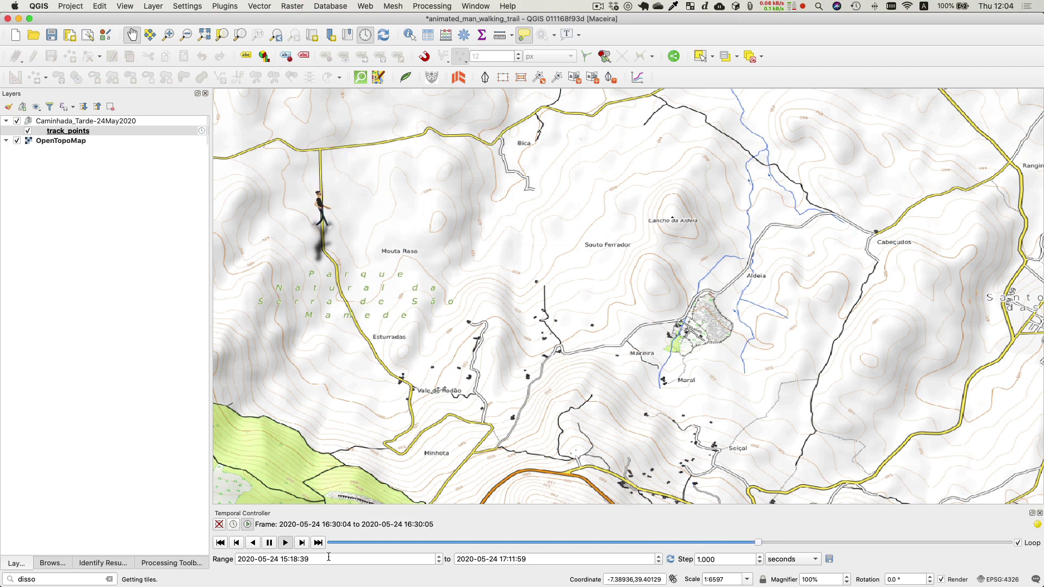
pyautogui.click(272, 544)
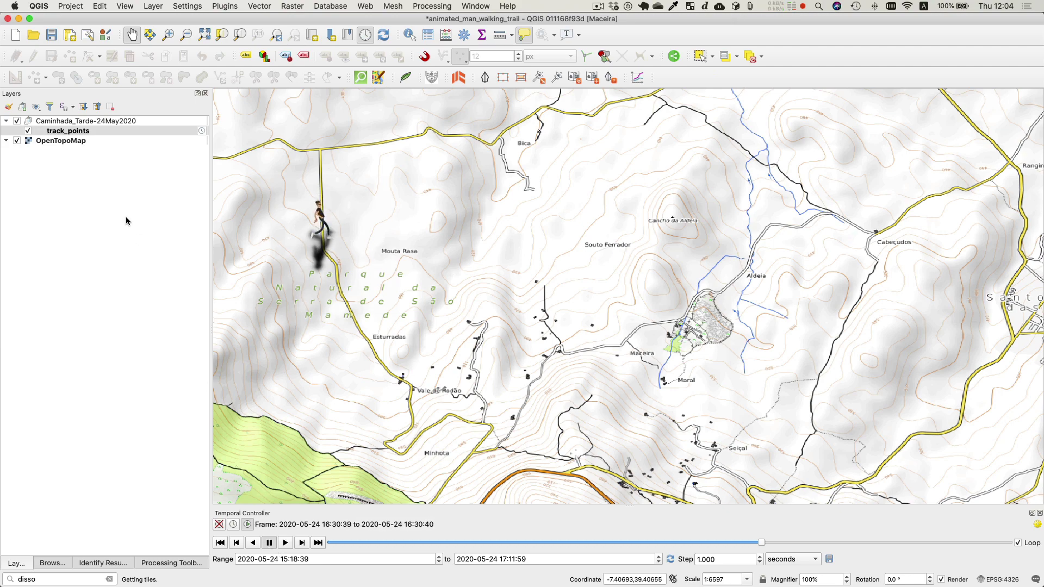
# In track_points symbology, fade the second Raster image marker's Drop Shadow to 19.3% opacity.
pyautogui.doubleClick(60, 131)
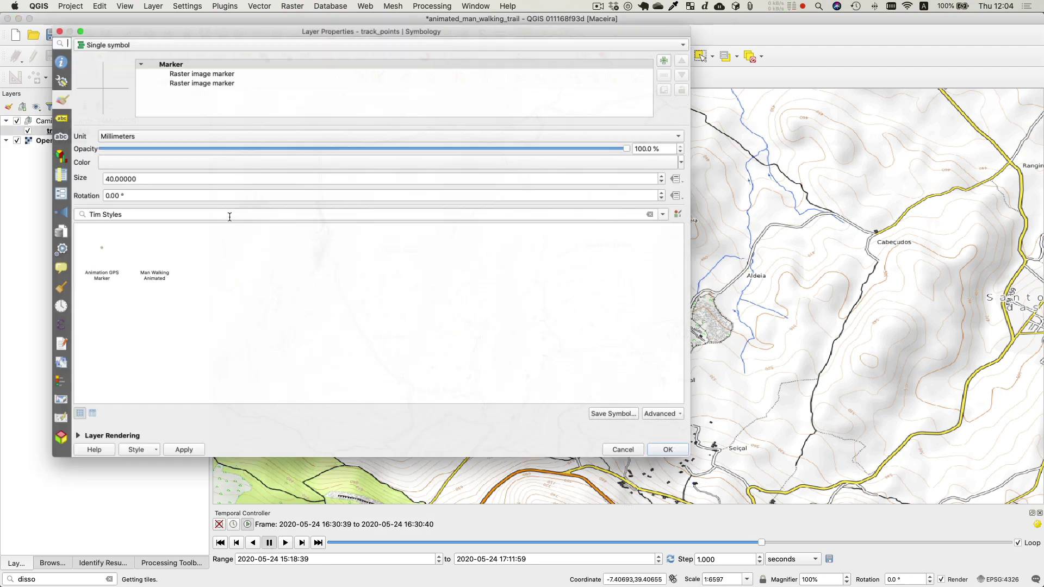
pyautogui.click(206, 77)
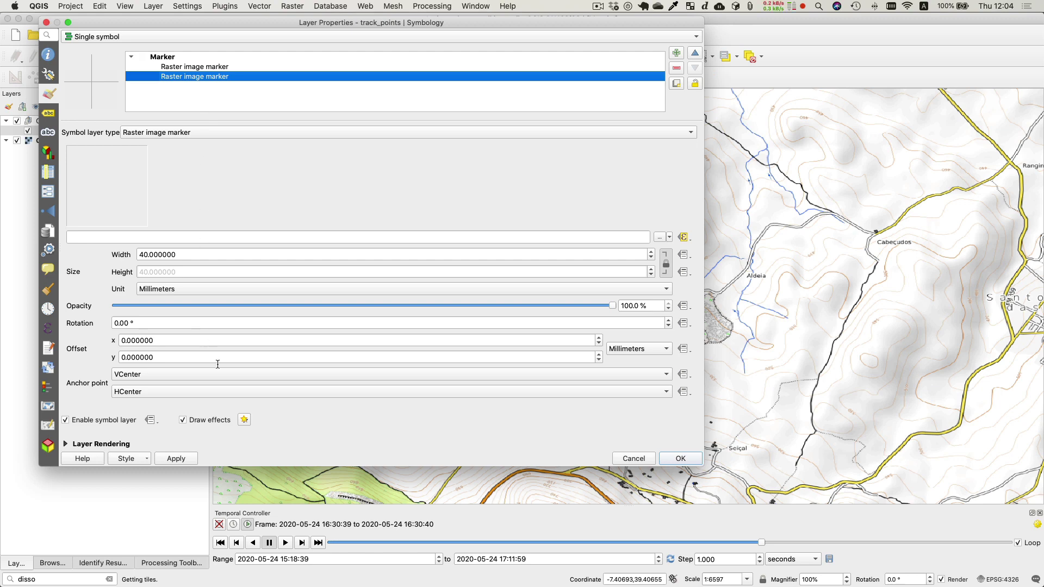
pyautogui.click(244, 420)
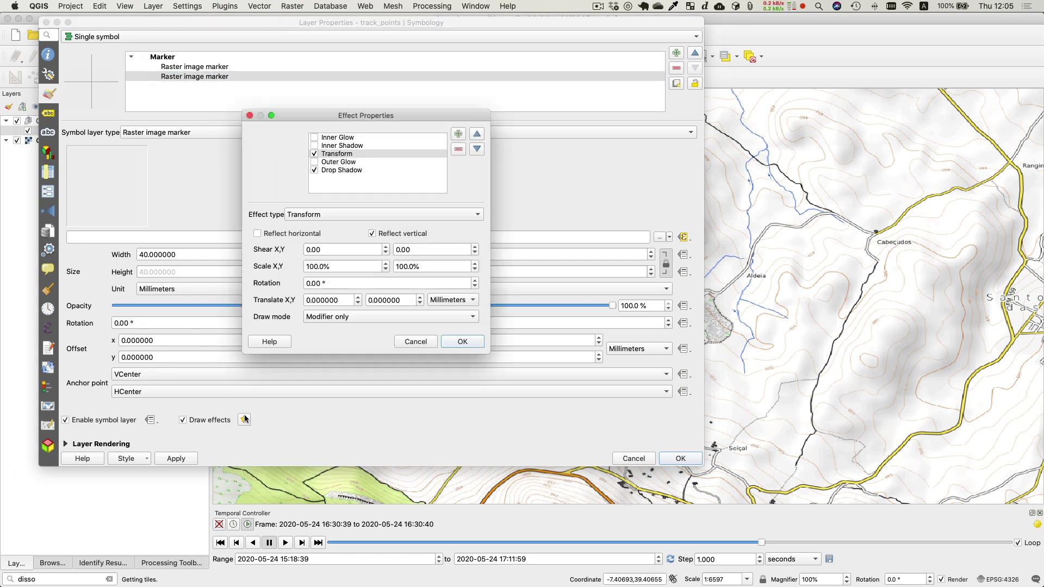
pyautogui.click(338, 170)
pyautogui.moveTo(419, 278); pyautogui.dragTo(323, 278)
pyautogui.click(462, 351)
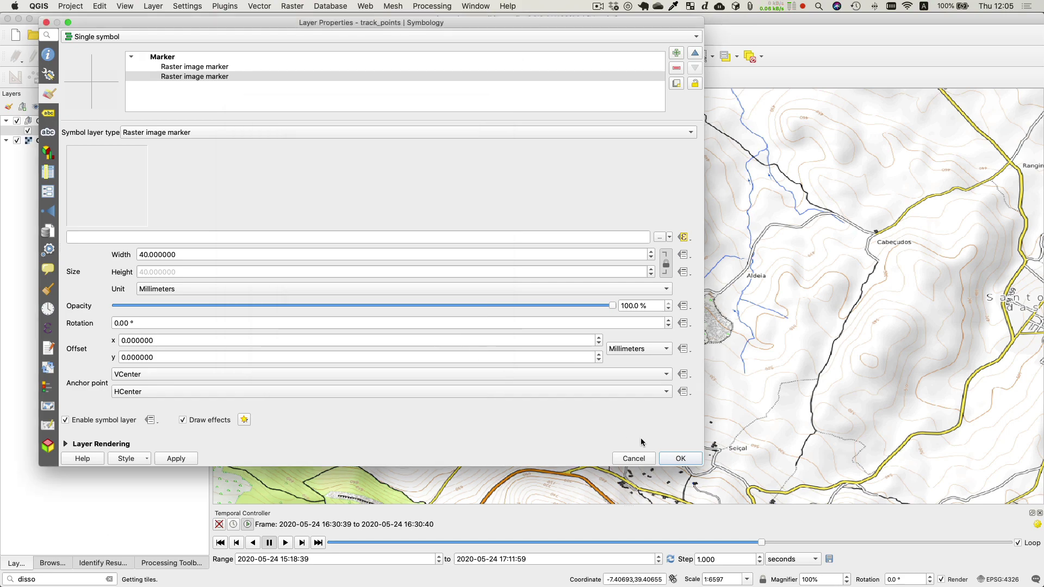
pyautogui.click(681, 459)
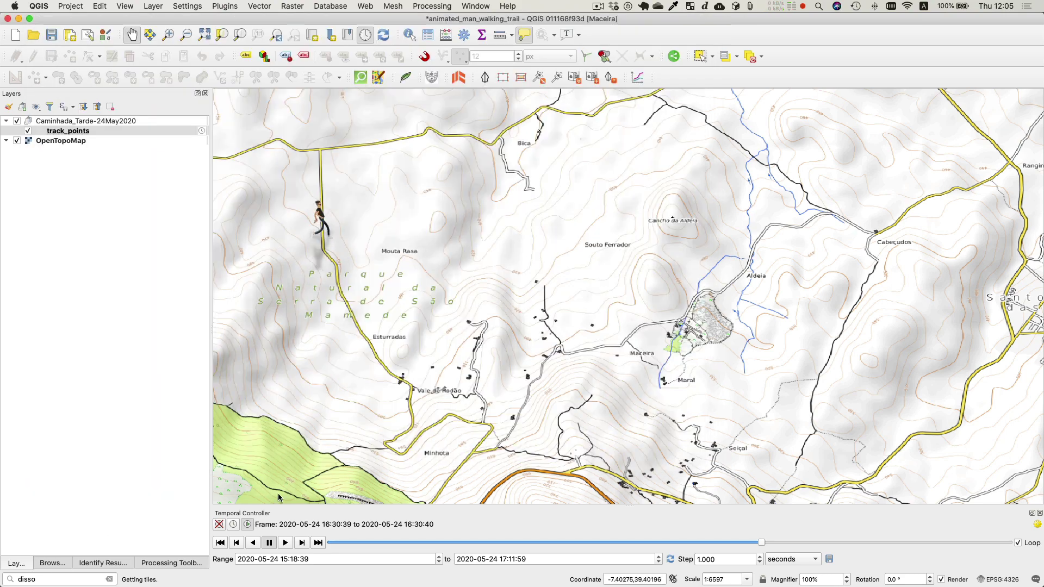
# Resume playback and jump ahead to 16:51:11, with the walker at Vale de Rodão.
pyautogui.click(285, 543)
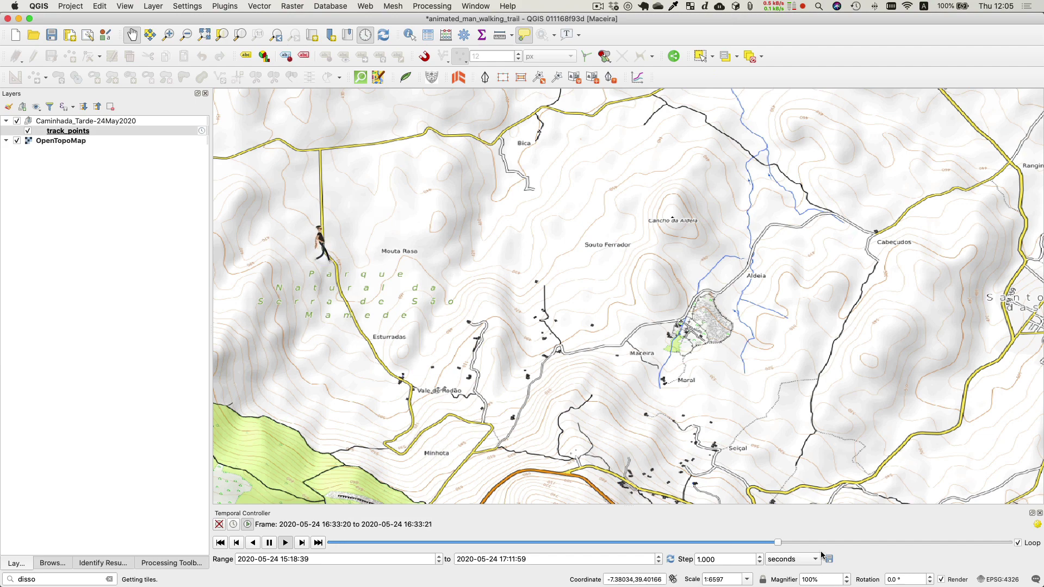
pyautogui.moveTo(783, 542); pyautogui.dragTo(881, 555)
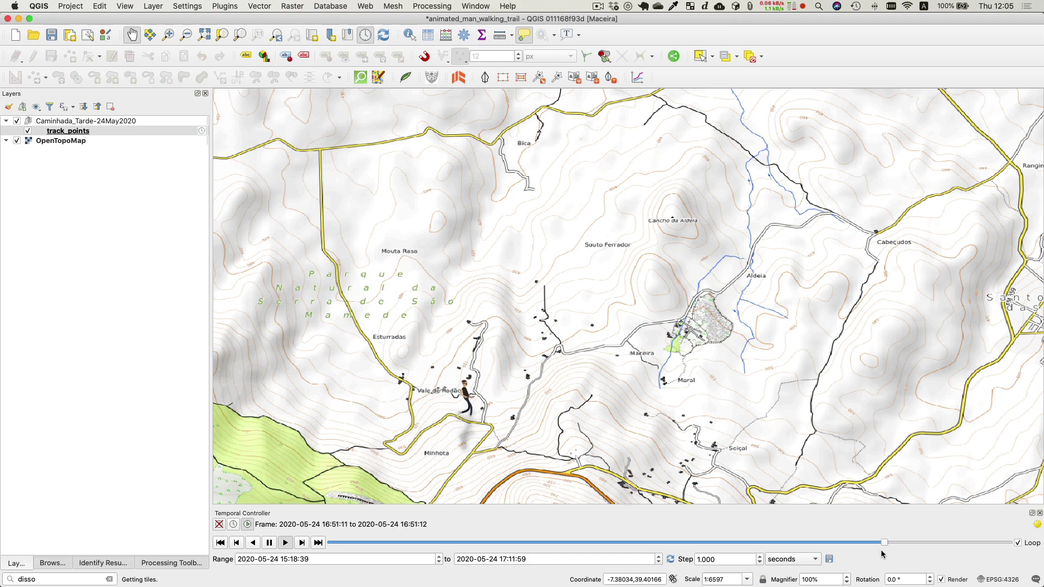